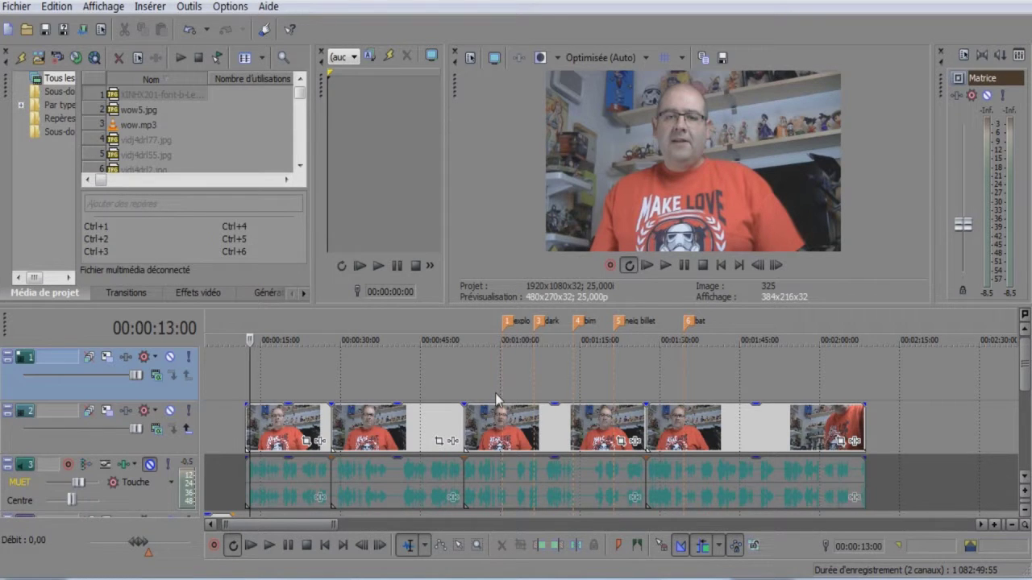
# Play back the footage around the explo marker and stop the playhead at 00:01:00:07
pyautogui.click(495, 393)
pyautogui.click(270, 546)
pyautogui.click(288, 545)
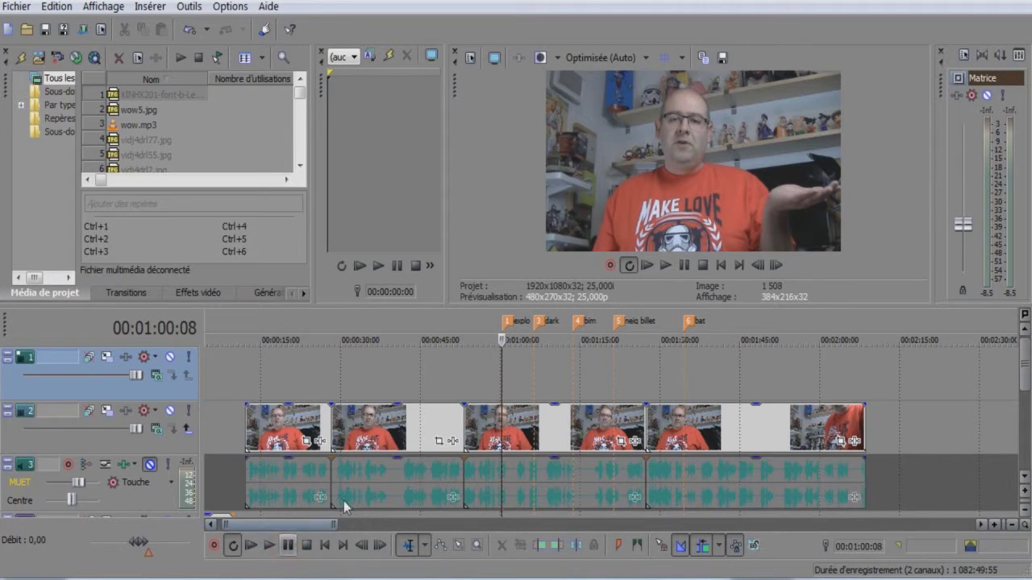
pyautogui.press('space')
pyautogui.press('space')
# Insert the YouTube 3D Logo green screen clip from the effet vert folder above the main video, around the explo marker
pyautogui.moveTo(97, 577)
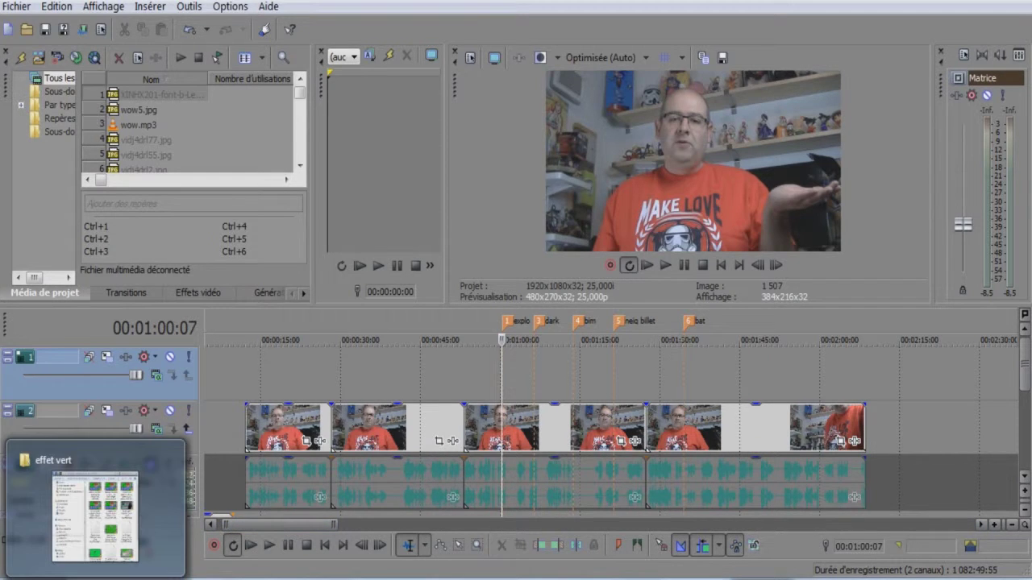
pyautogui.click(95, 532)
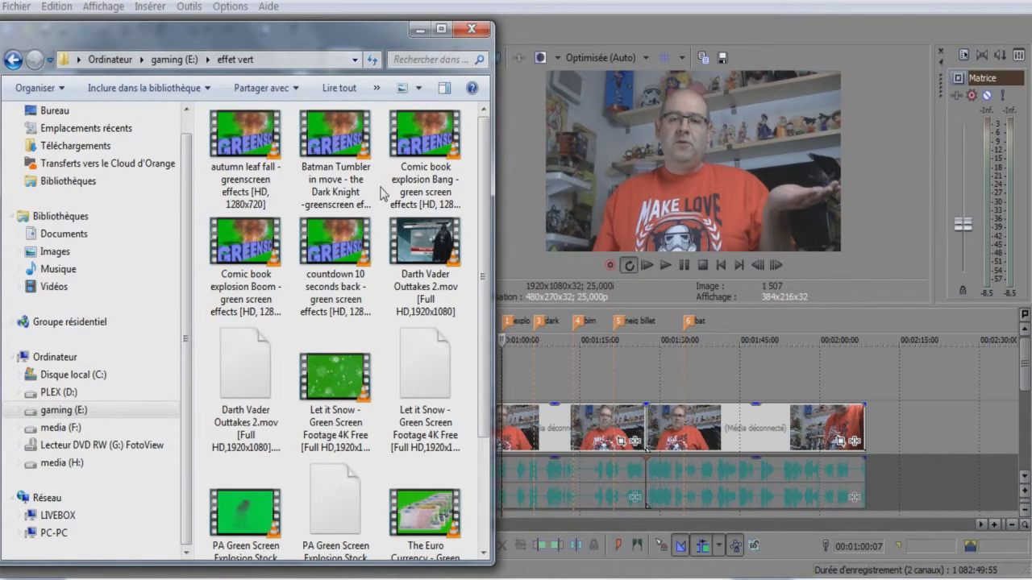
pyautogui.moveTo(337, 53); pyautogui.dragTo(275, 56)
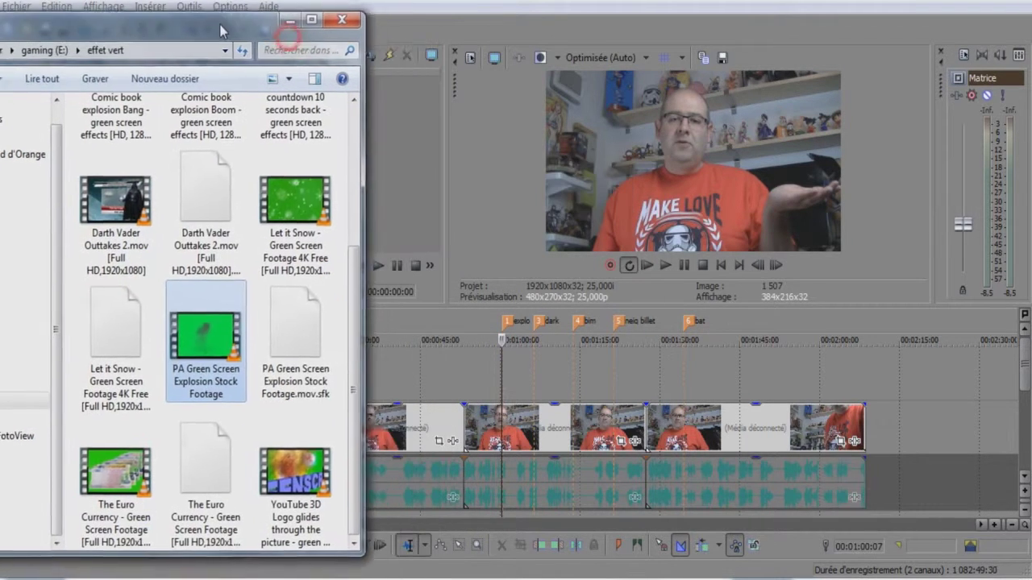
pyautogui.moveTo(217, 29); pyautogui.dragTo(175, 24)
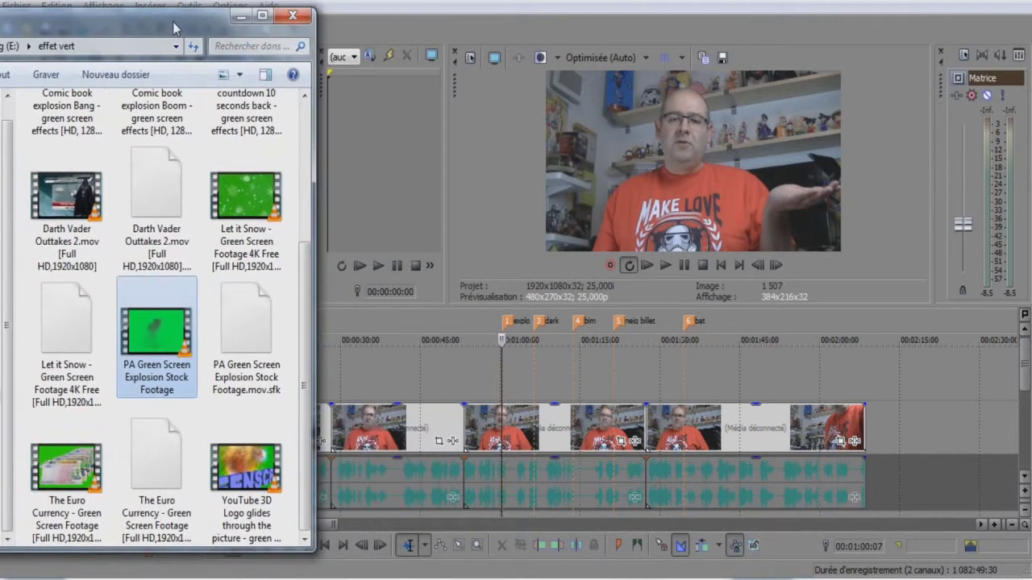
pyautogui.moveTo(244, 476); pyautogui.dragTo(493, 385)
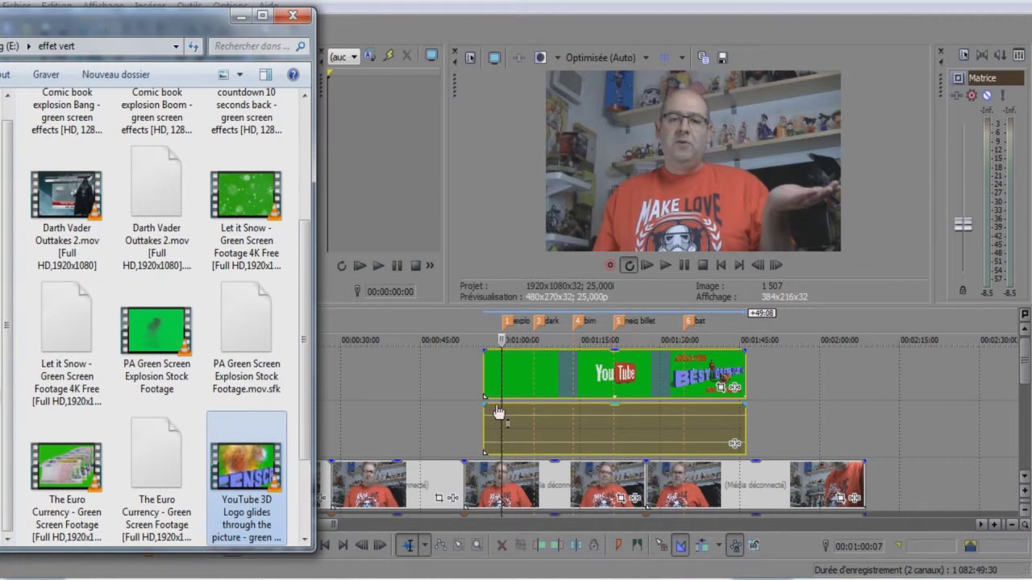
pyautogui.click(382, 24)
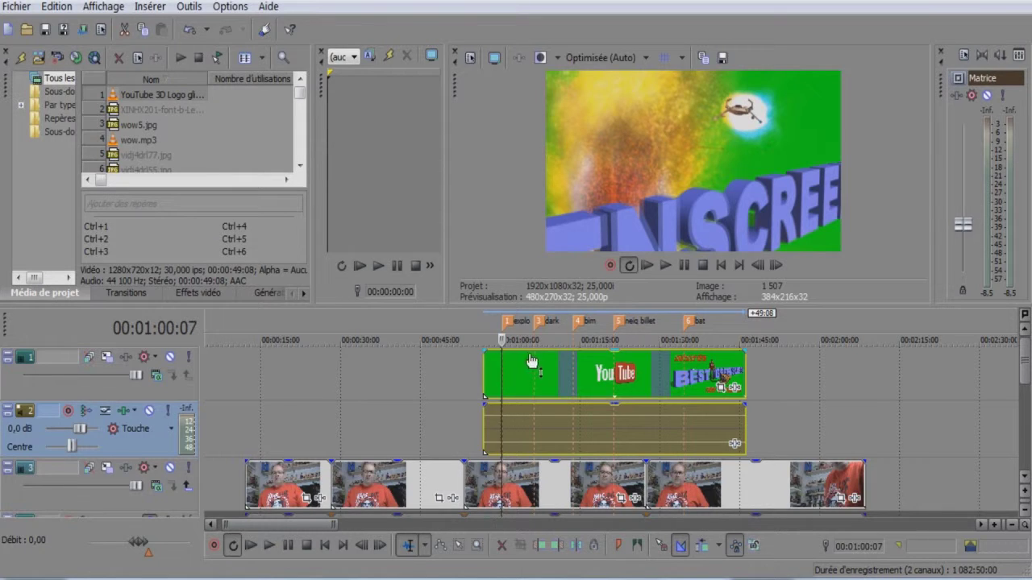
# Try muting and unmuting the inserted logo clip's audio track, and try lowering the audio event's gain
pyautogui.click(465, 427)
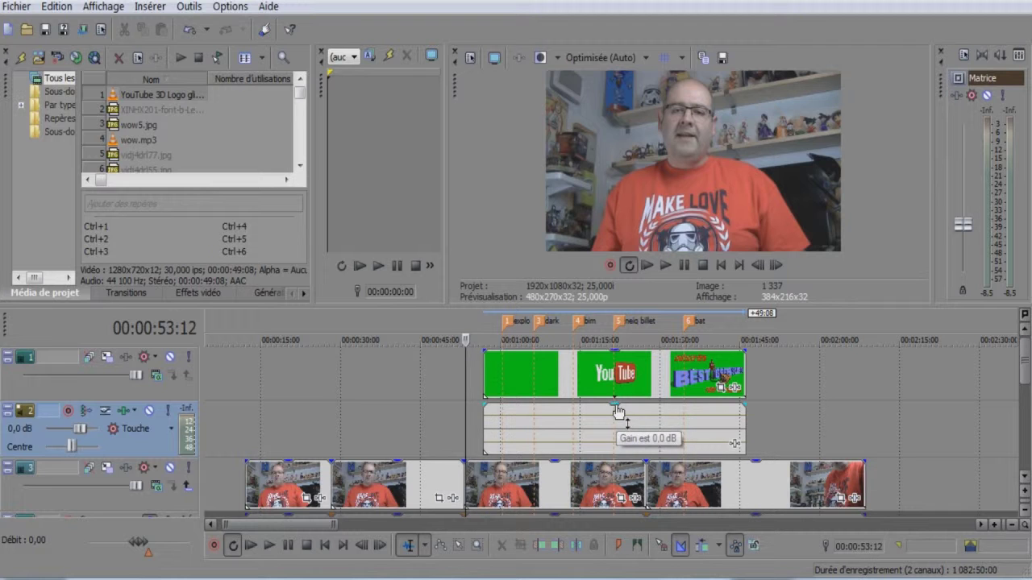
pyautogui.click(150, 411)
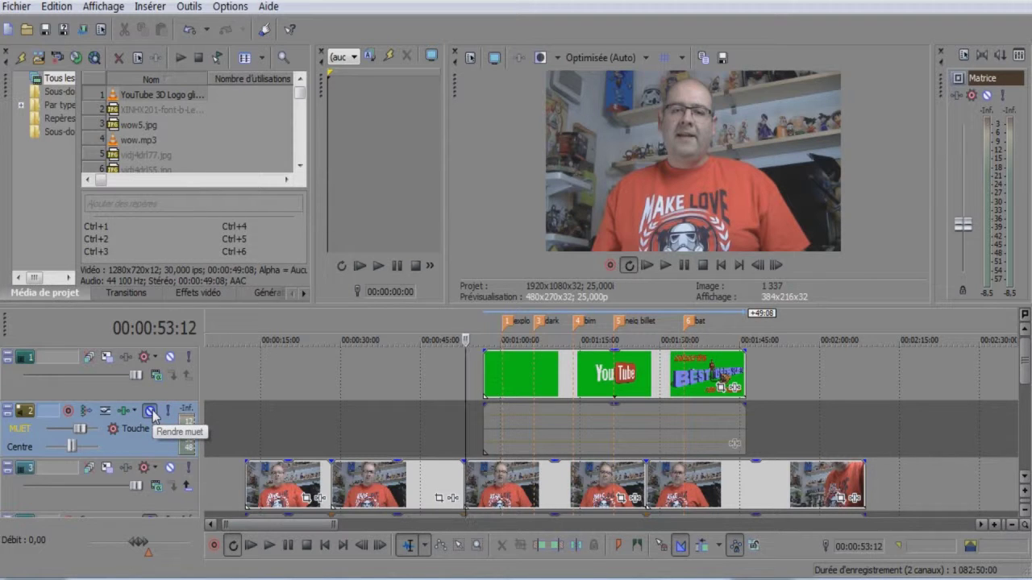
pyautogui.click(150, 411)
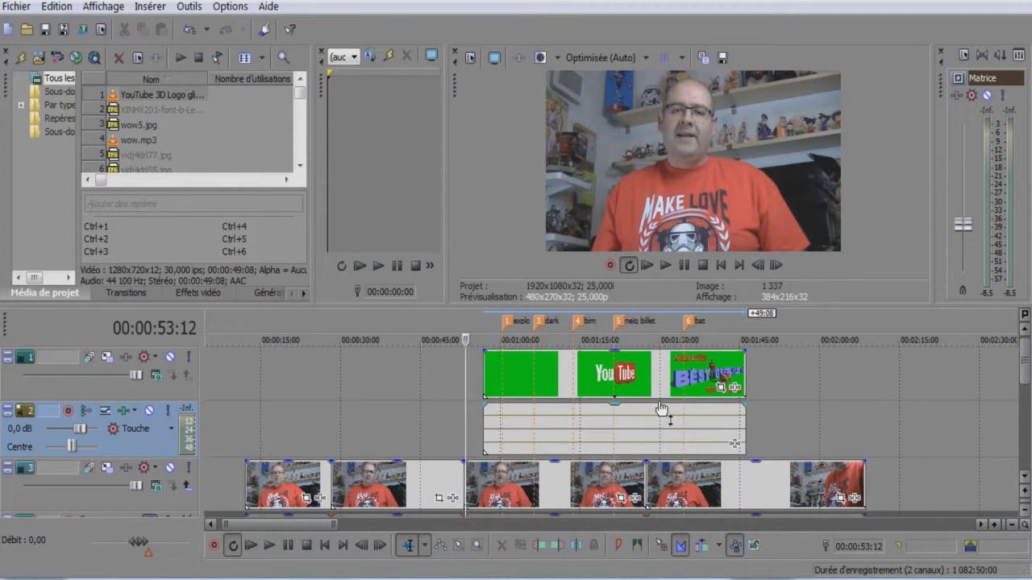
pyautogui.moveTo(617, 413); pyautogui.dragTo(617, 426)
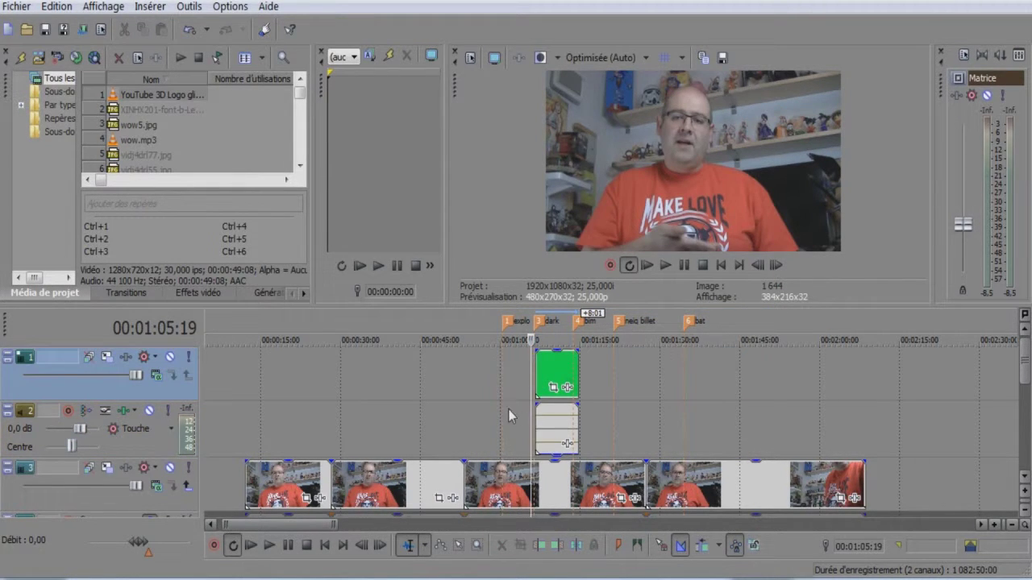
# Move the green screen explosion clip to about 00:00:58:13, near the explo marker, and add the Incrustation en chrominance Sony effect to it
pyautogui.click(497, 408)
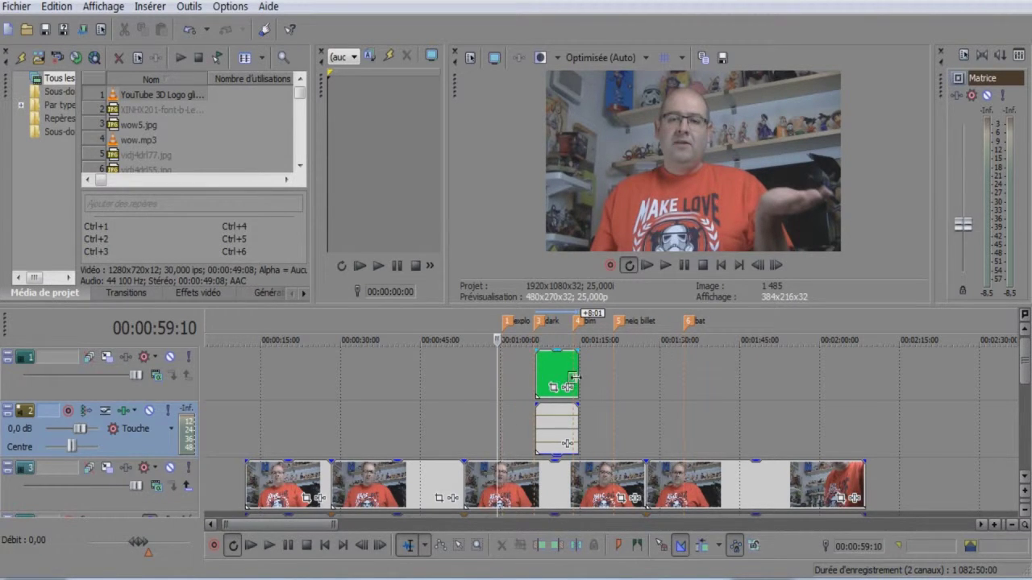
pyautogui.moveTo(552, 370); pyautogui.dragTo(509, 371)
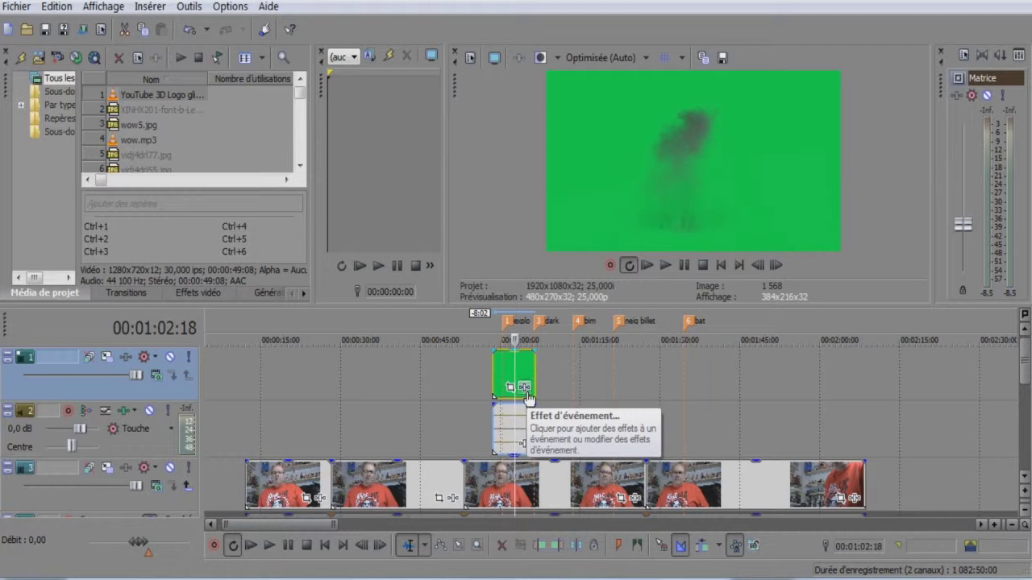
pyautogui.click(525, 388)
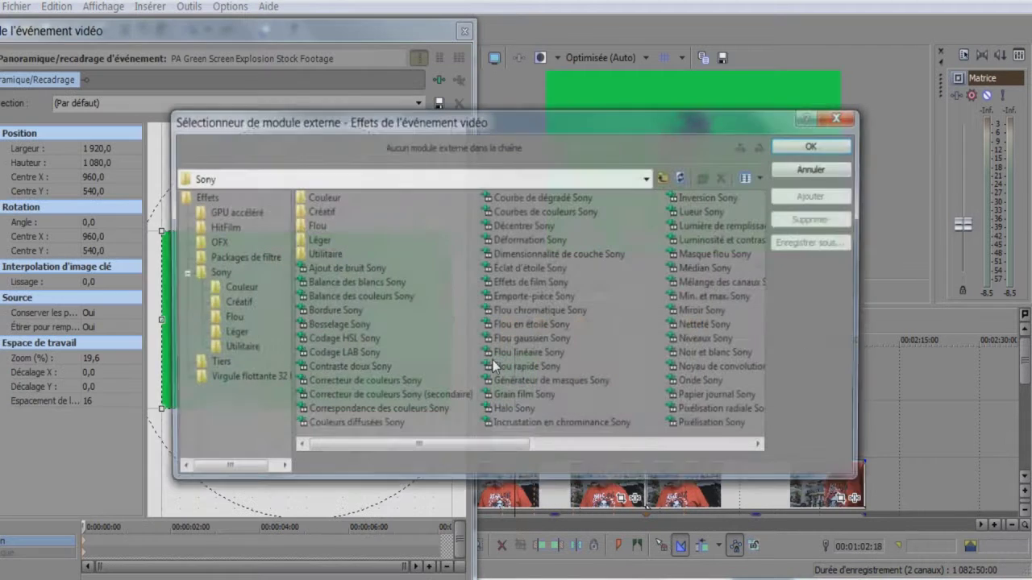
pyautogui.click(496, 424)
pyautogui.click(812, 147)
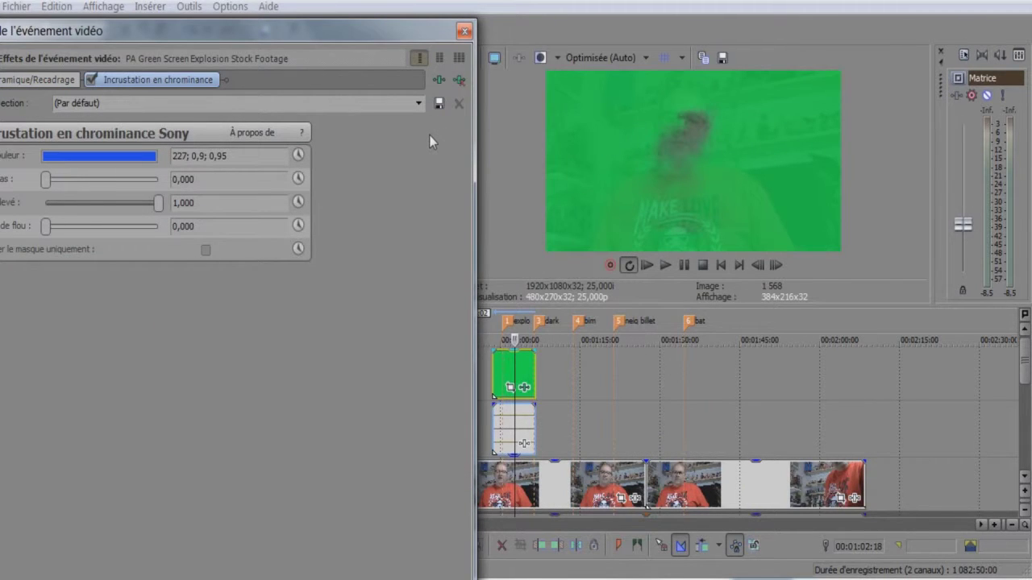
# Sample the clip's green background as the chroma key colour (136; 0,9; 0,88) with the effect temporarily disabled, and re-enable the effect
pyautogui.click(91, 80)
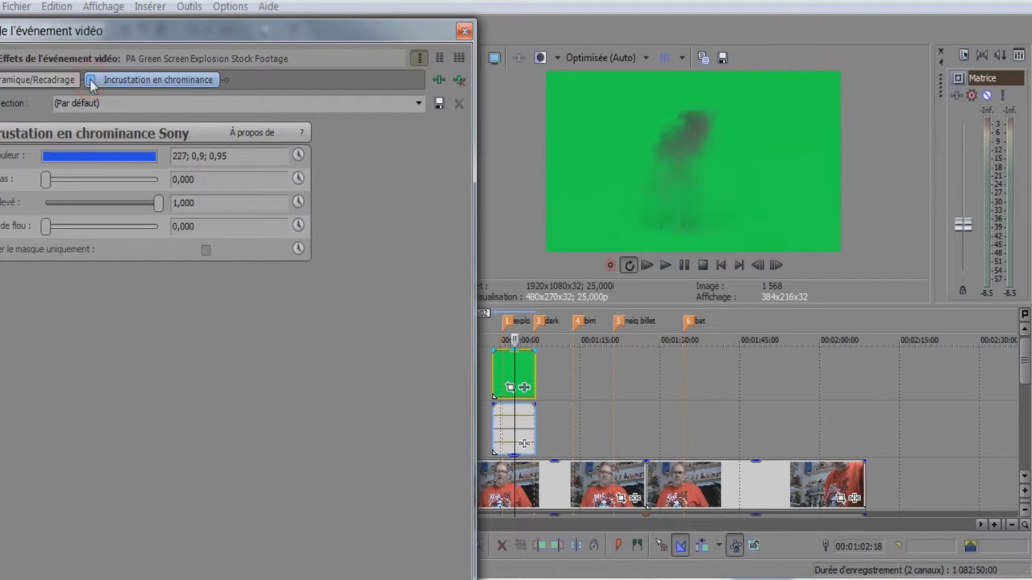
pyautogui.click(108, 153)
pyautogui.click(121, 178)
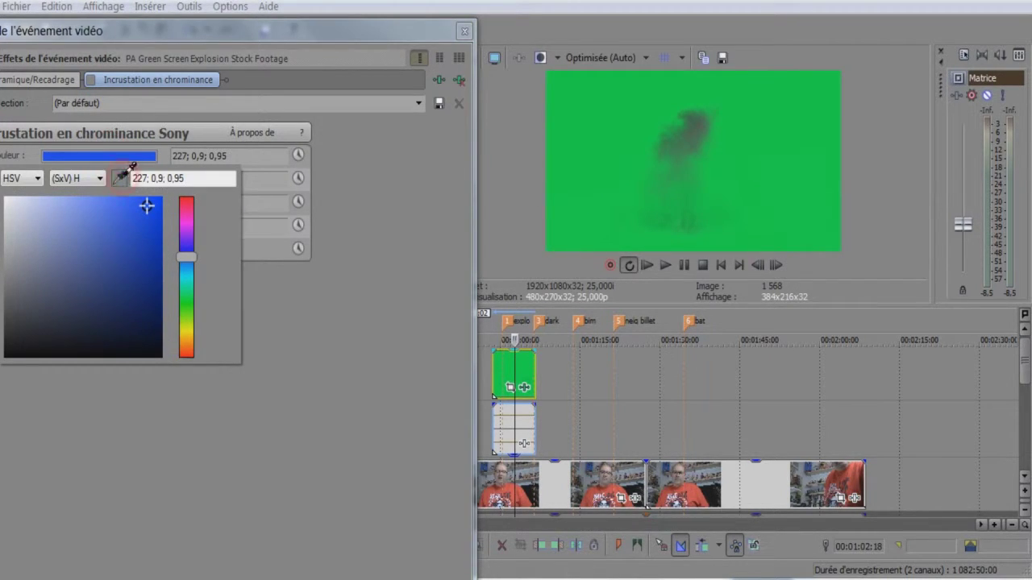
pyautogui.click(562, 217)
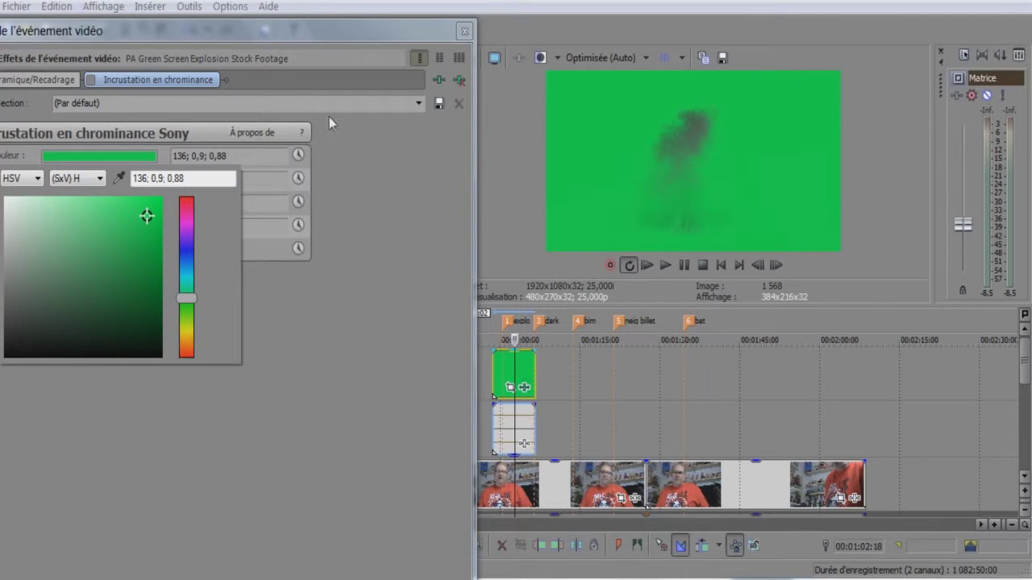
pyautogui.click(90, 82)
pyautogui.click(91, 82)
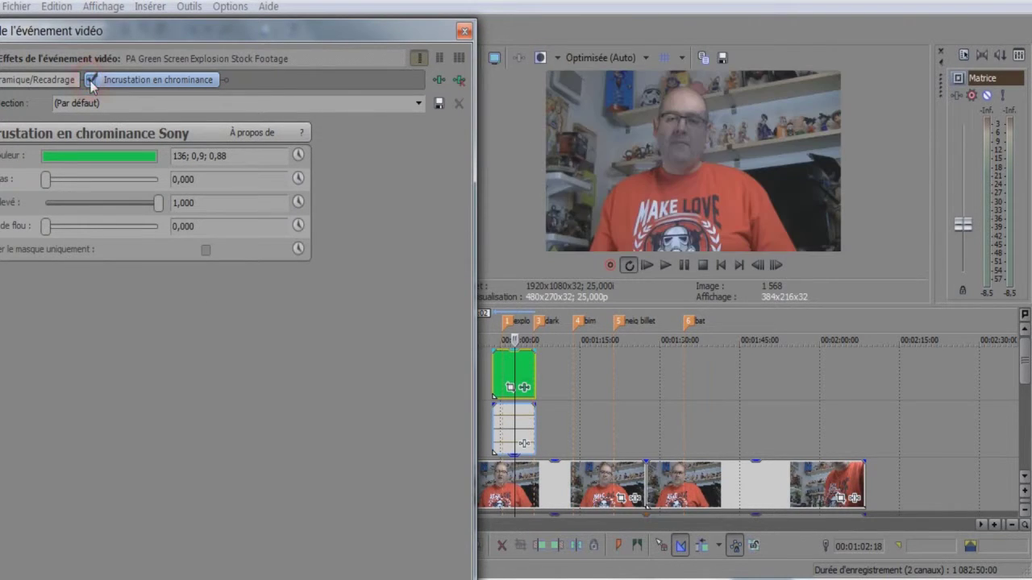
pyautogui.click(464, 32)
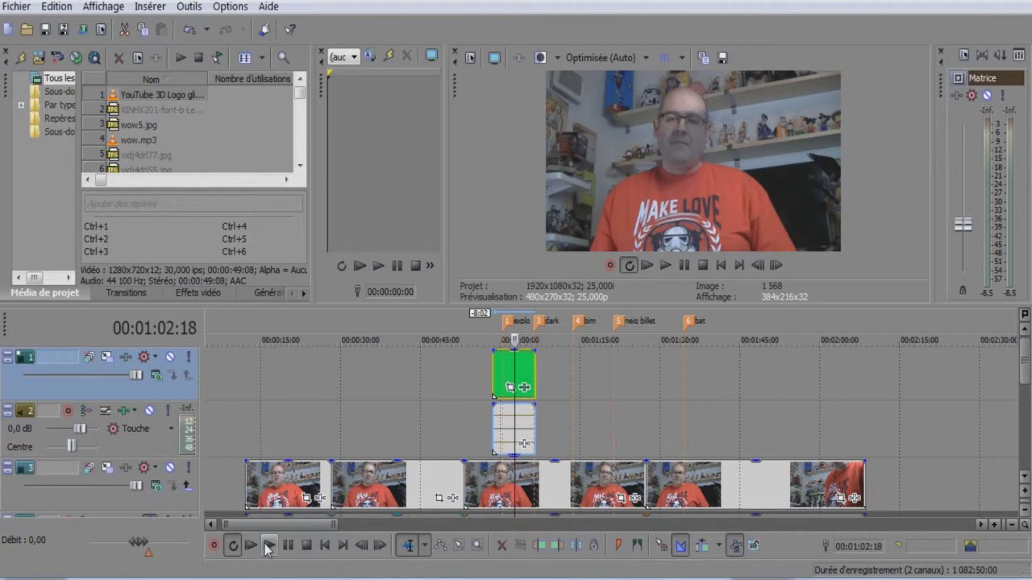
# Preview the keyed explosion over the main video from the beginning of the clip
pyautogui.click(269, 546)
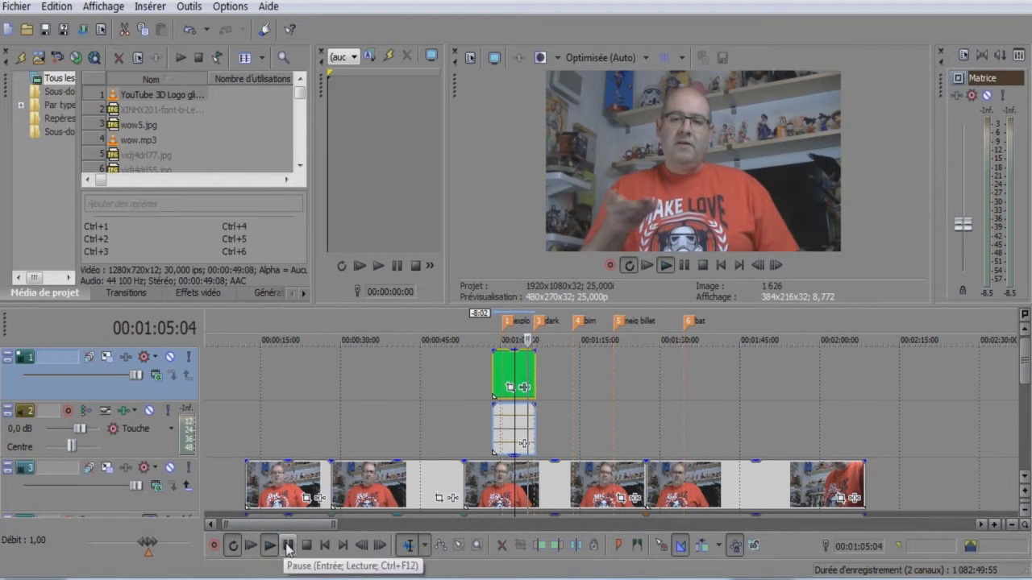
pyautogui.click(287, 546)
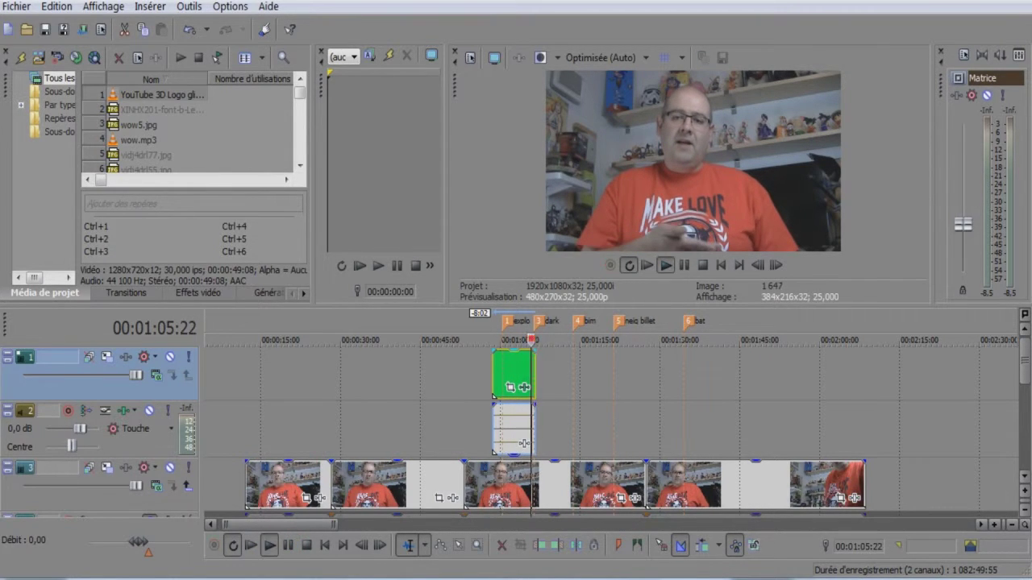
pyautogui.press('j')
pyautogui.press('k')
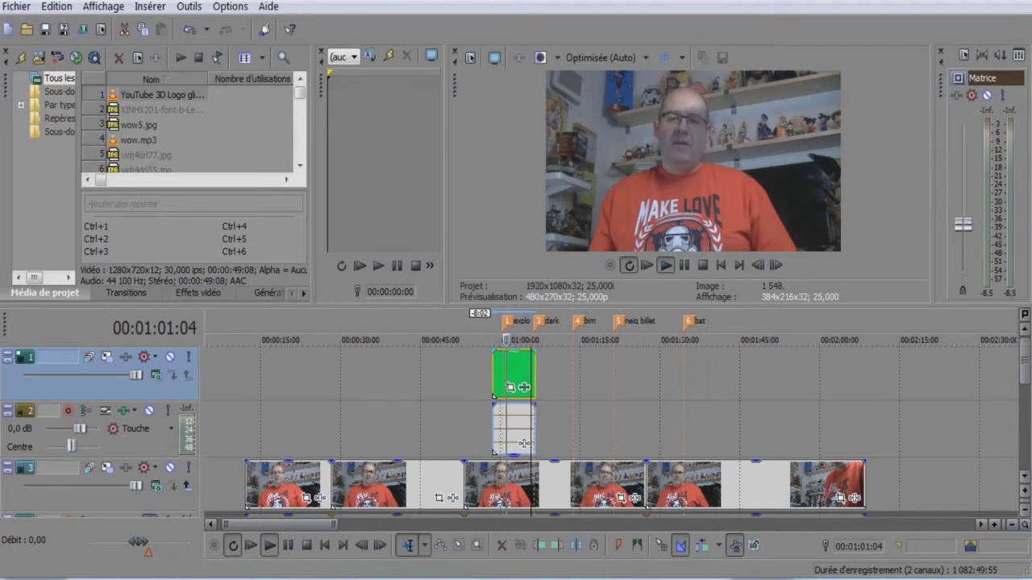
pyautogui.click(491, 369)
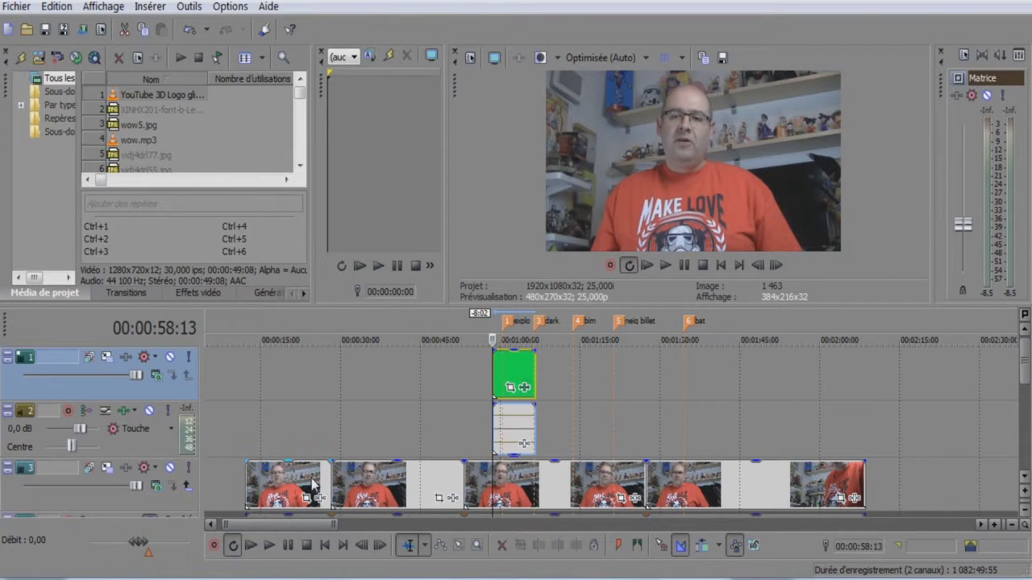
pyautogui.click(271, 545)
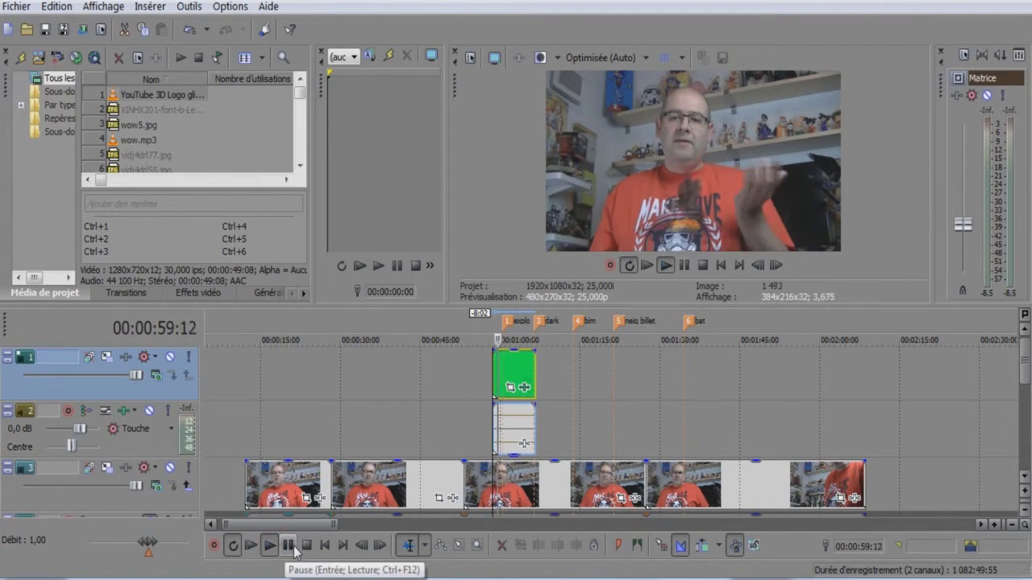
pyautogui.click(290, 546)
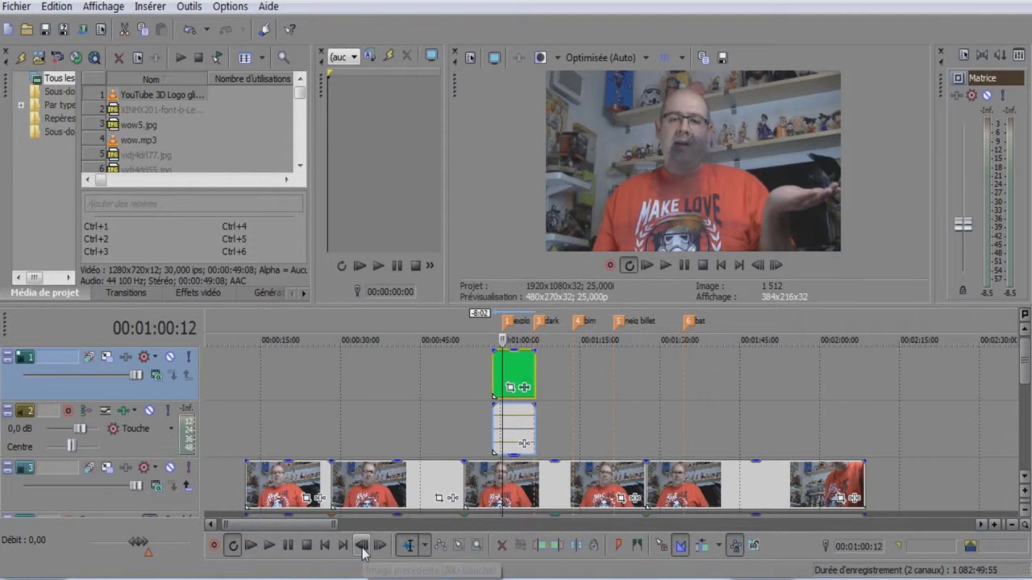
# At 00:00:59:24, enlarge the explosion clip's crop frame to 3 263,5 × 1 835,7 and move its centre to -236,0; 667,2, placing the explosion over the hand
pyautogui.click(521, 334)
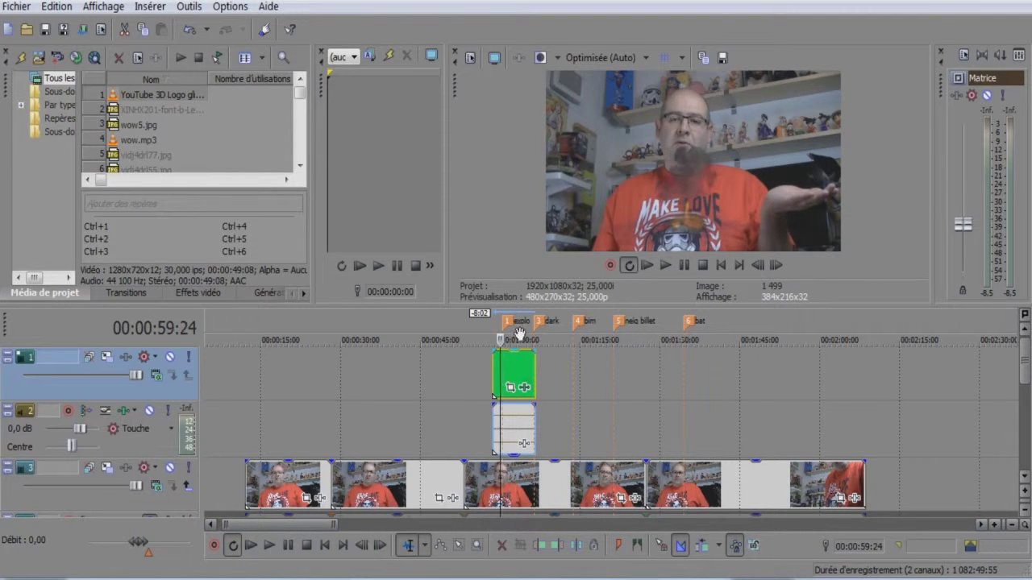
pyautogui.click(512, 389)
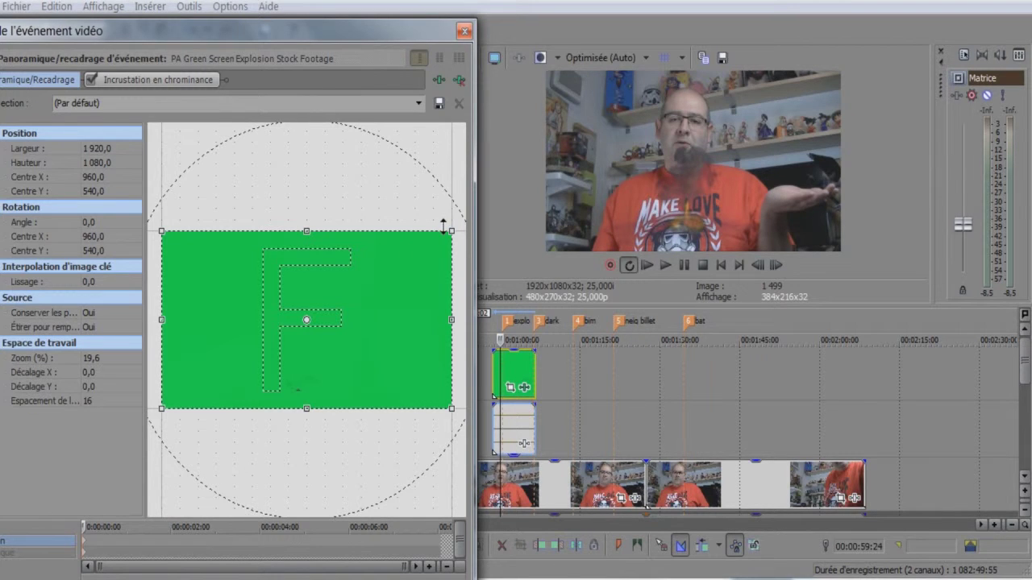
pyautogui.moveTo(453, 230); pyautogui.dragTo(554, 141)
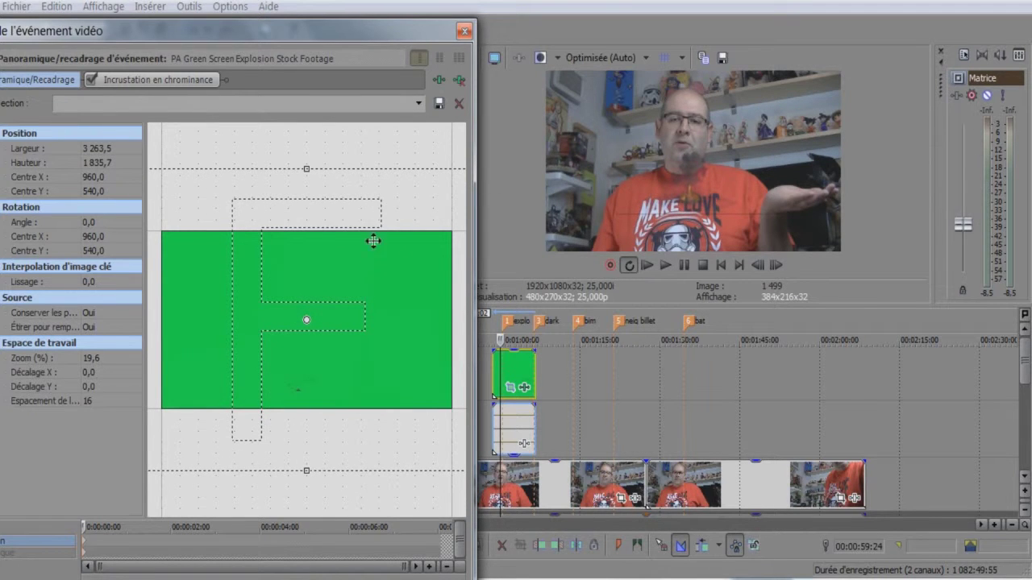
pyautogui.moveTo(296, 296); pyautogui.dragTo(116, 317)
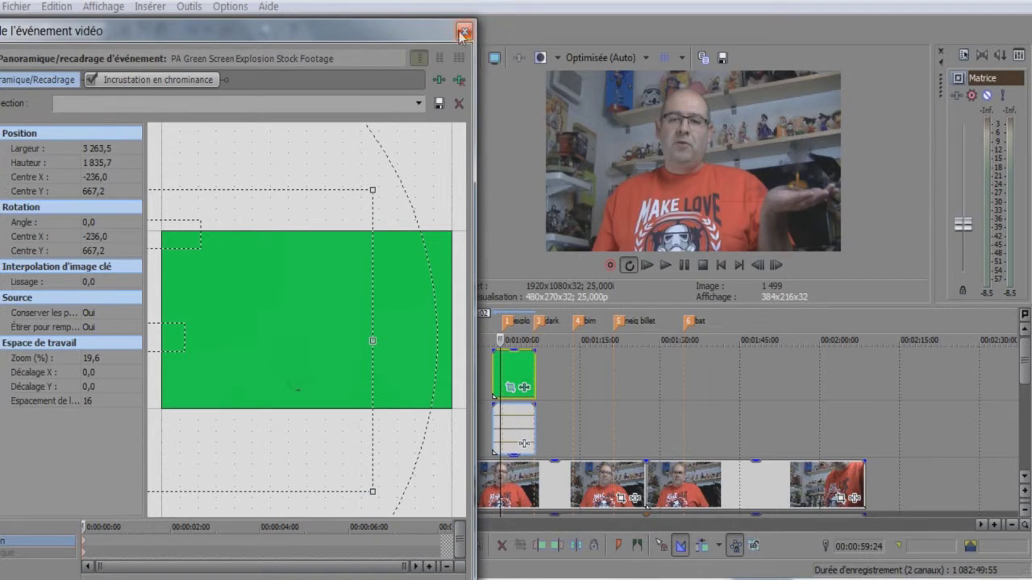
# Set the explosion's chroma key low threshold to 0,034 and high threshold to 0,871
pyautogui.click(161, 81)
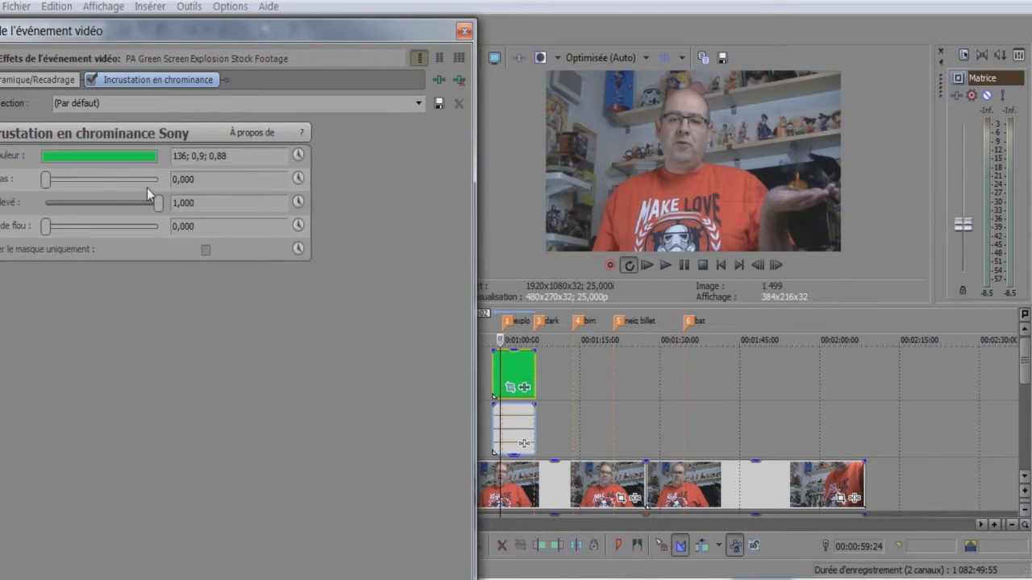
pyautogui.moveTo(44, 181)
pyautogui.mouseDown()
pyautogui.moveTo(91, 184)
pyautogui.moveTo(48, 185)
pyautogui.mouseUp()
pyautogui.moveTo(154, 205); pyautogui.dragTo(140, 203)
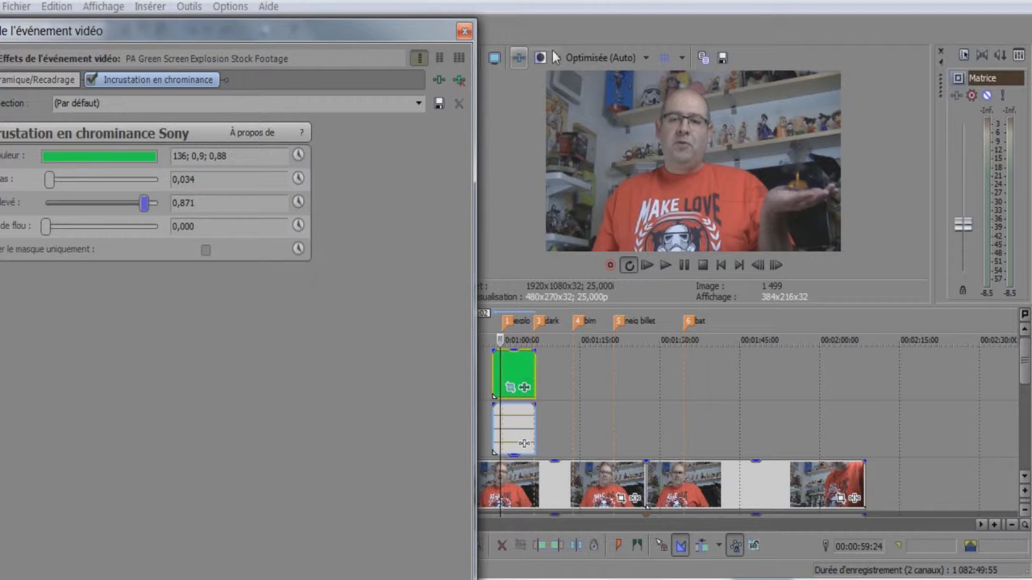
pyautogui.click(465, 30)
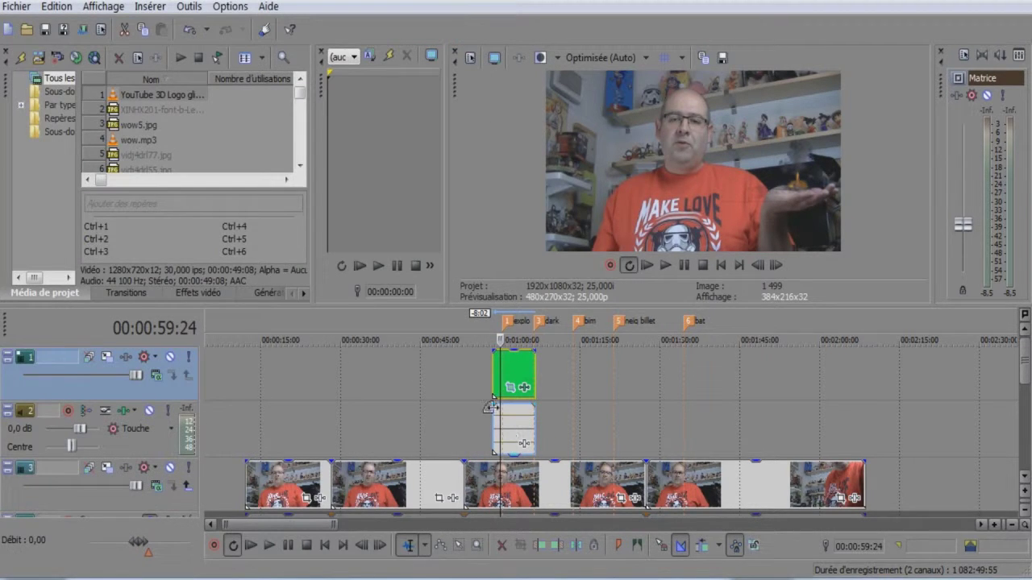
# Preview the explosion clip from its beginning and trim its start to 00:00:59:16
pyautogui.click(493, 379)
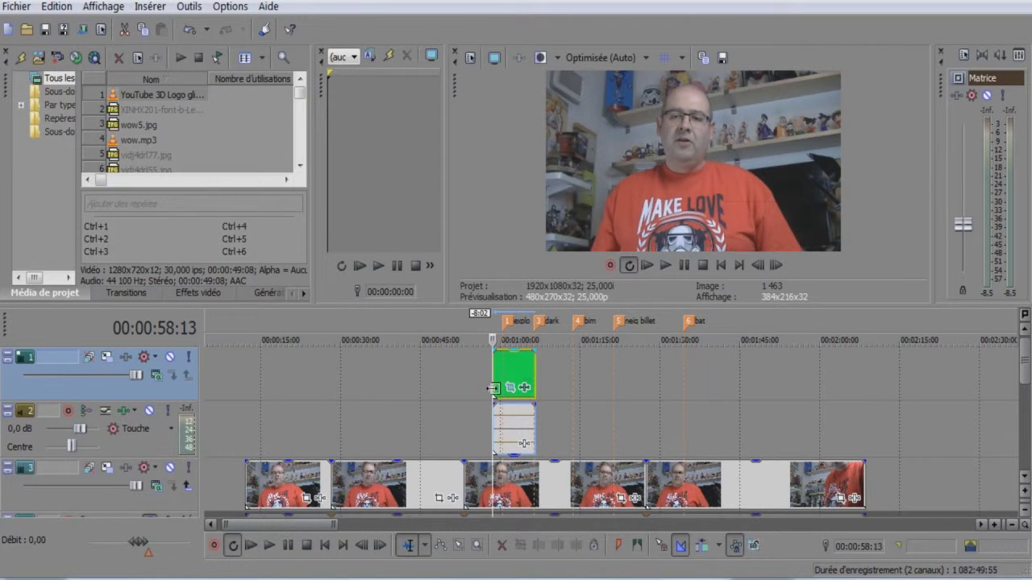
pyautogui.click(270, 546)
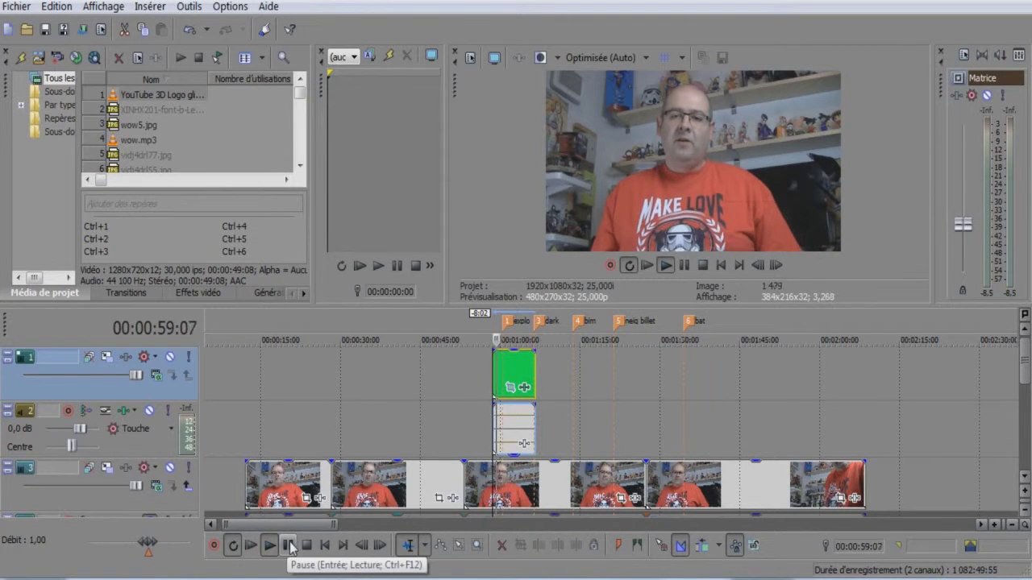
pyautogui.click(289, 546)
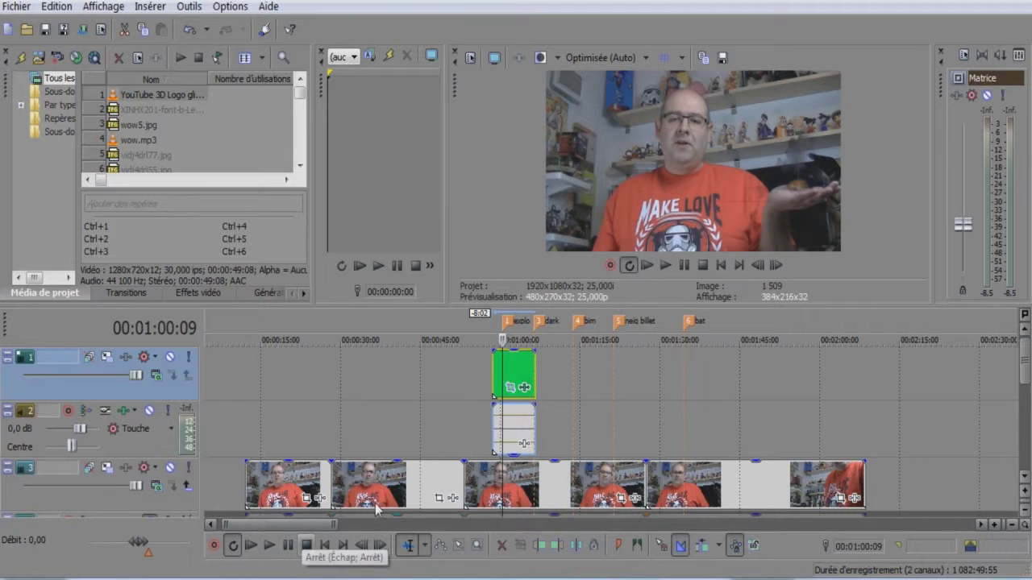
pyautogui.click(498, 381)
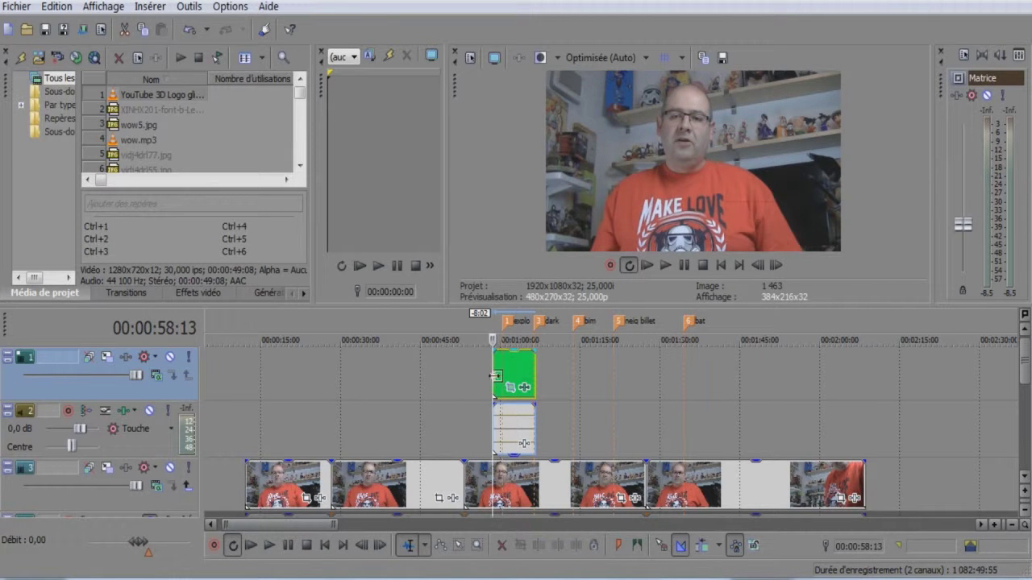
pyautogui.click(271, 546)
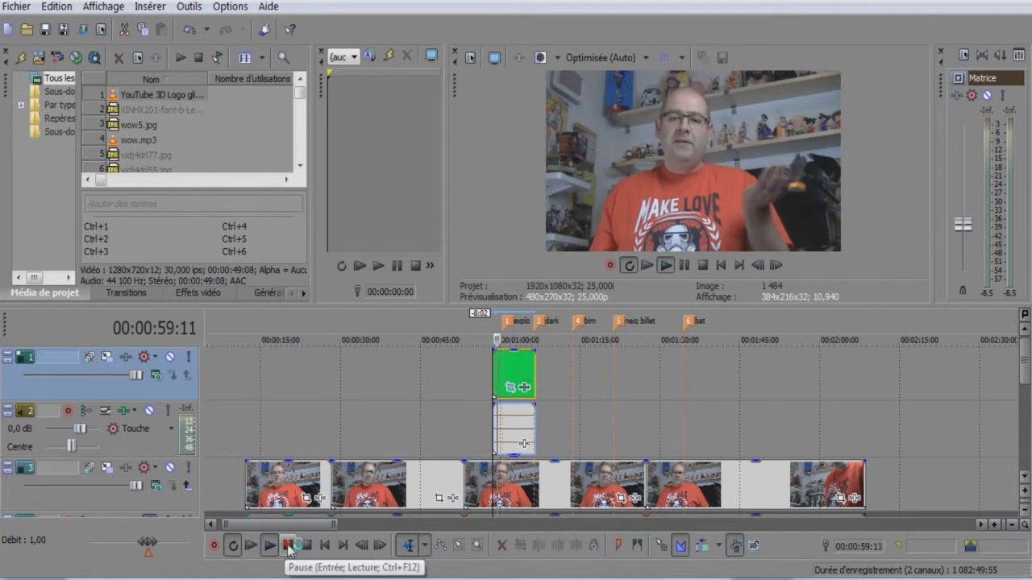
pyautogui.click(289, 546)
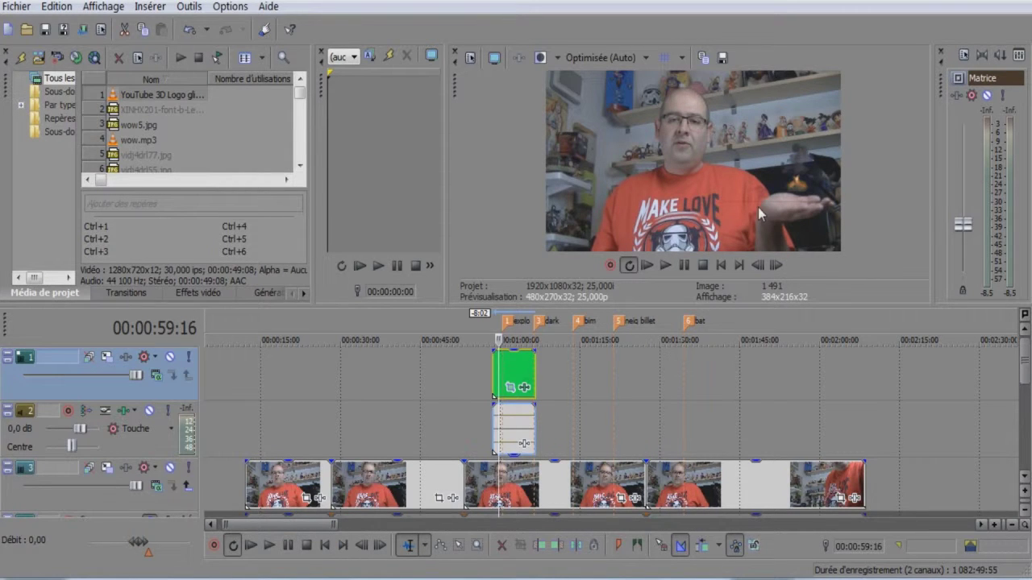
pyautogui.click(540, 546)
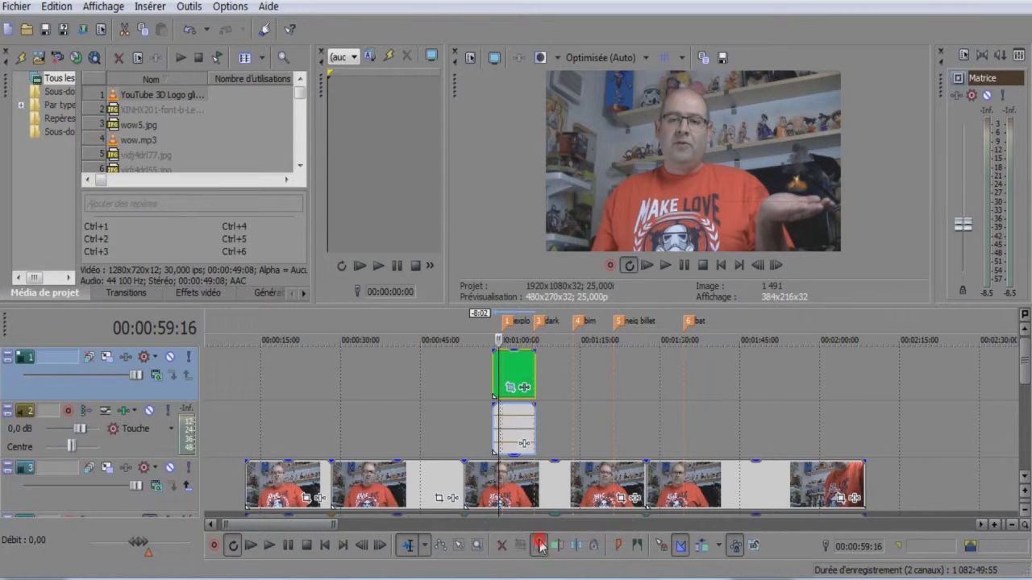
# Move the centre of the explosion clip's crop frame to -164,7; 560,4 so the explosion sits on the open hand
pyautogui.click(525, 388)
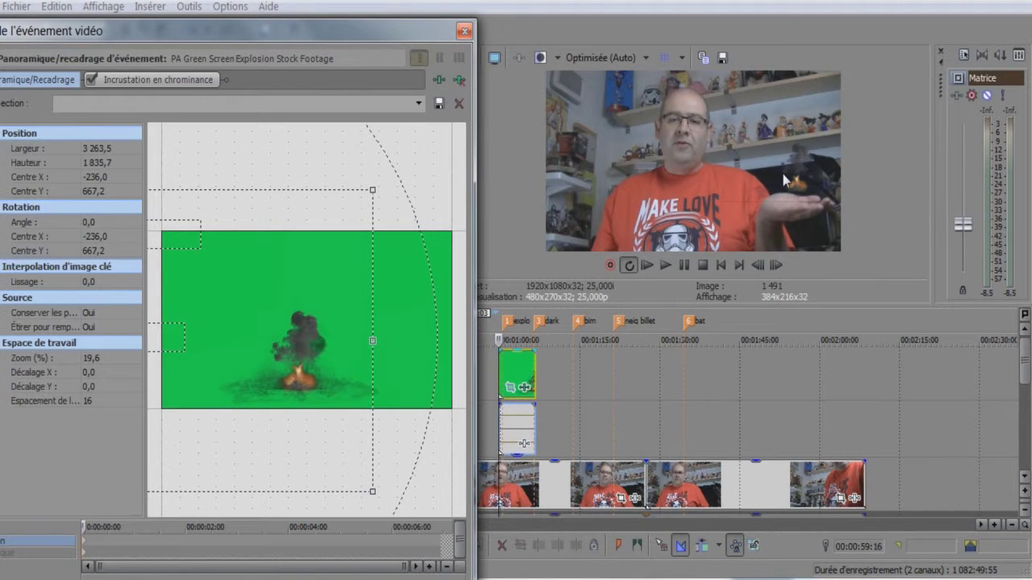
pyautogui.moveTo(310, 337); pyautogui.dragTo(318, 319)
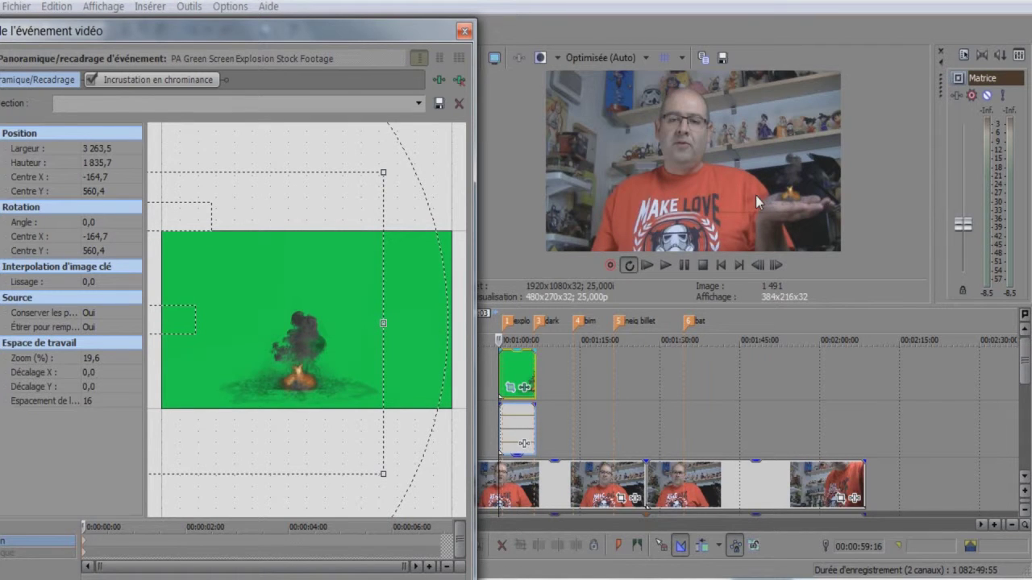
pyautogui.click(464, 33)
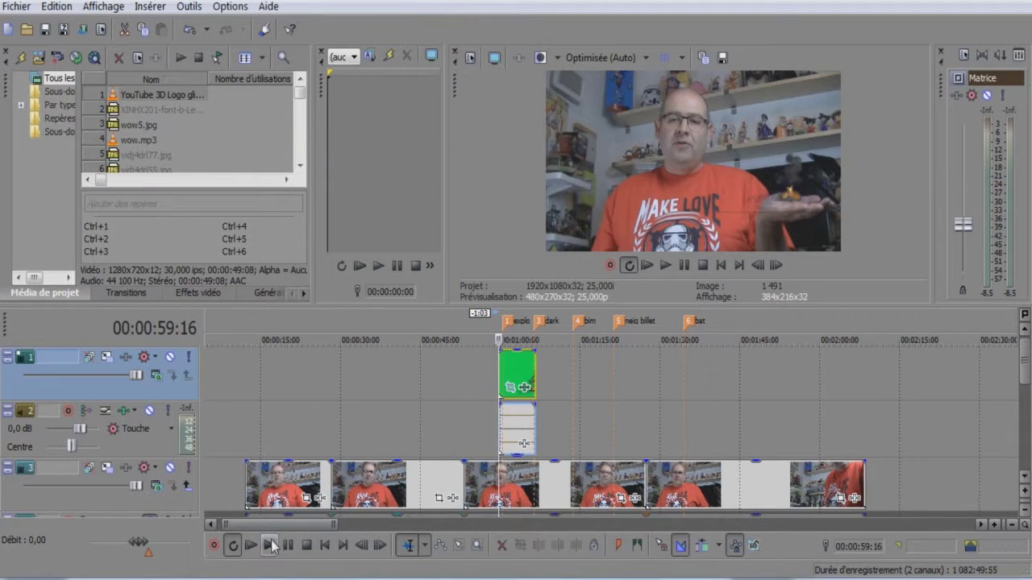
# Play through the explosion and trim the clip's end to 00:01:01:09
pyautogui.click(269, 546)
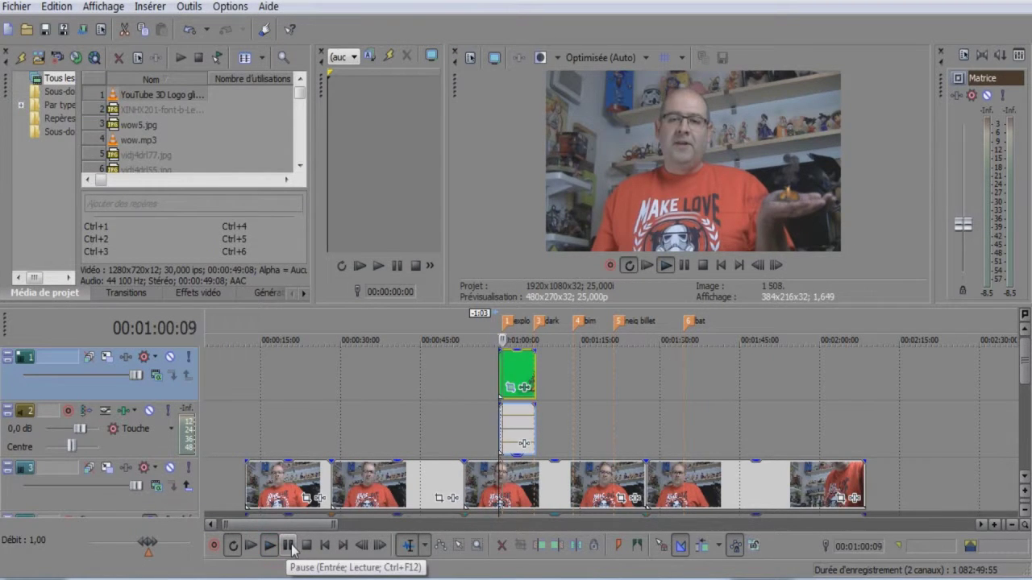
pyautogui.click(289, 546)
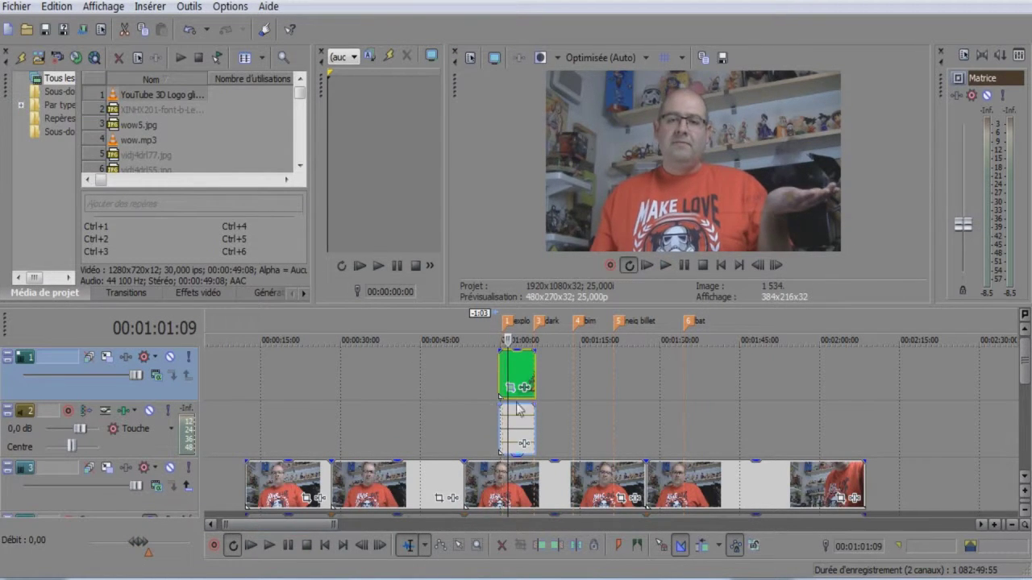
pyautogui.click(559, 547)
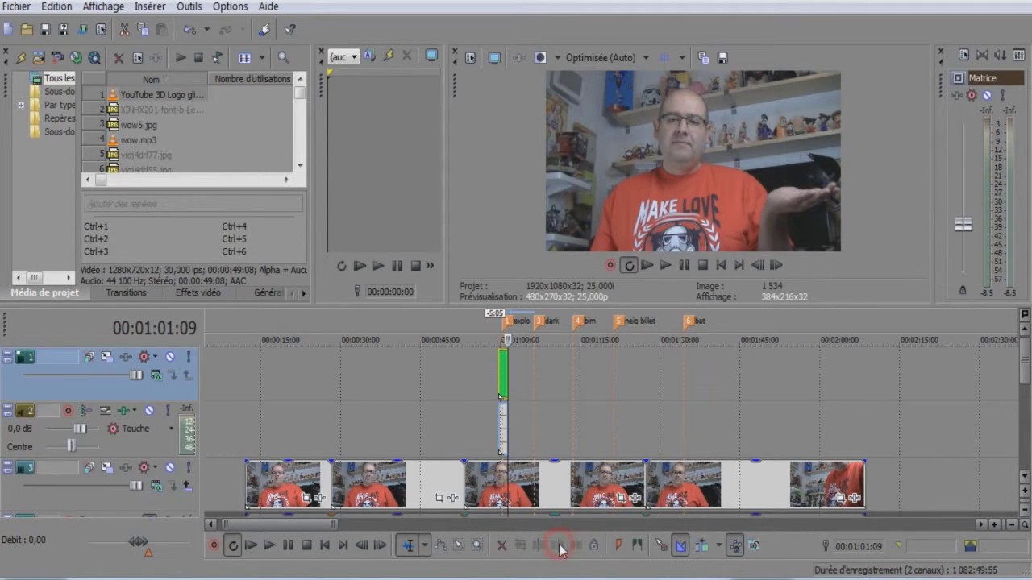
# Add the Darth Vader Outtakes 2 video from the effet vert folder to track 1 after the explosion clip
pyautogui.click(270, 547)
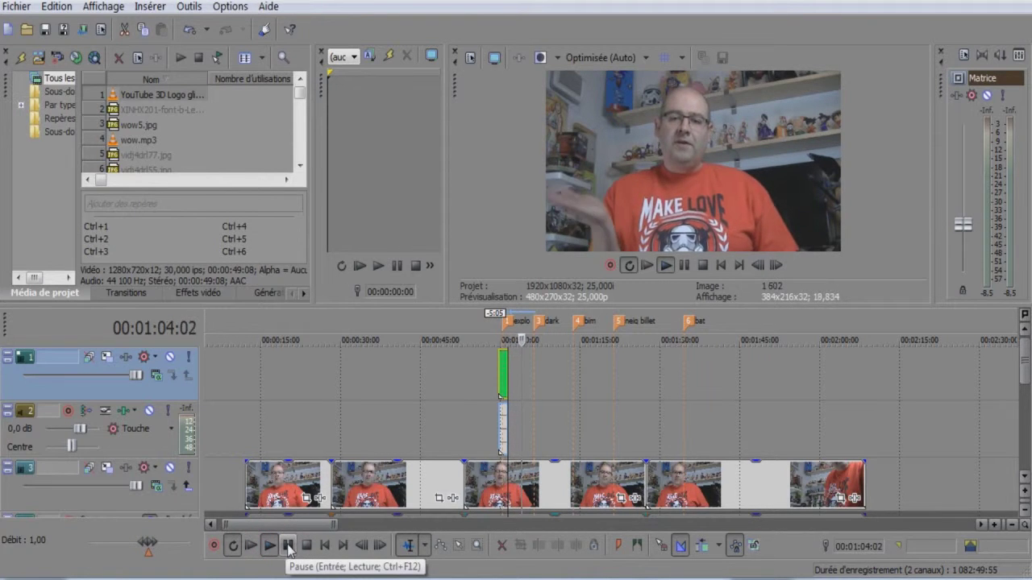
pyautogui.click(288, 548)
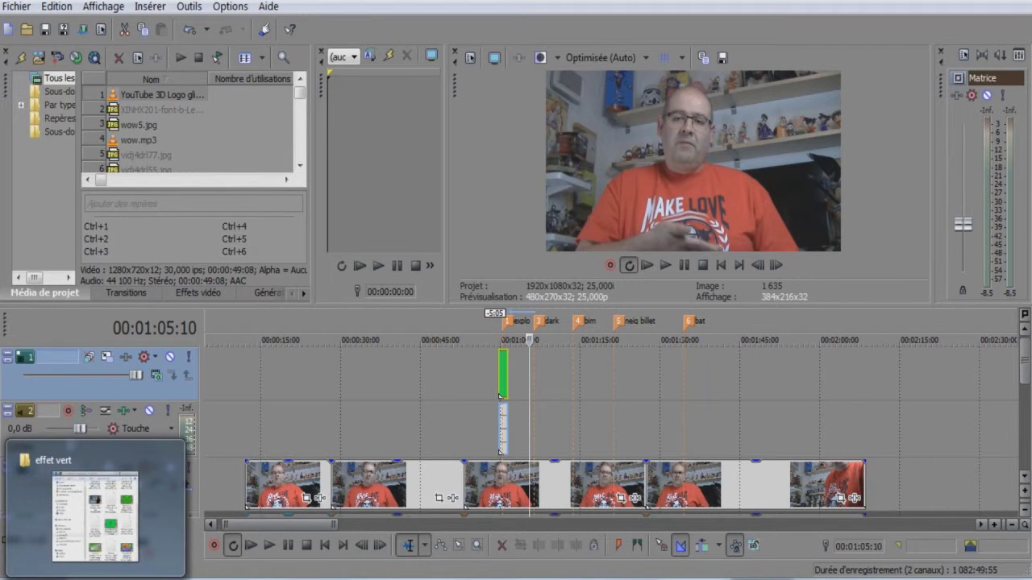
pyautogui.click(106, 579)
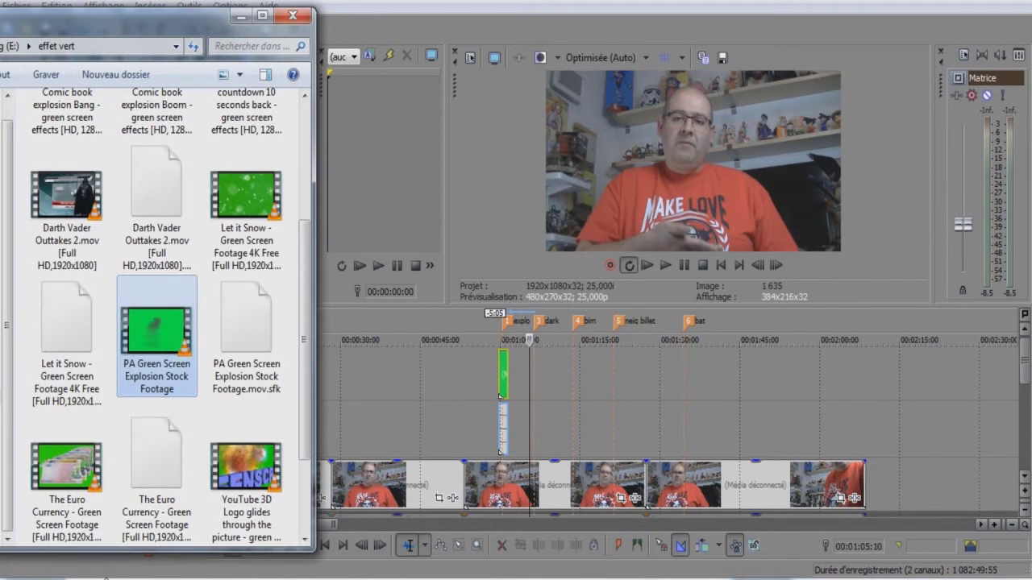
pyautogui.click(78, 198)
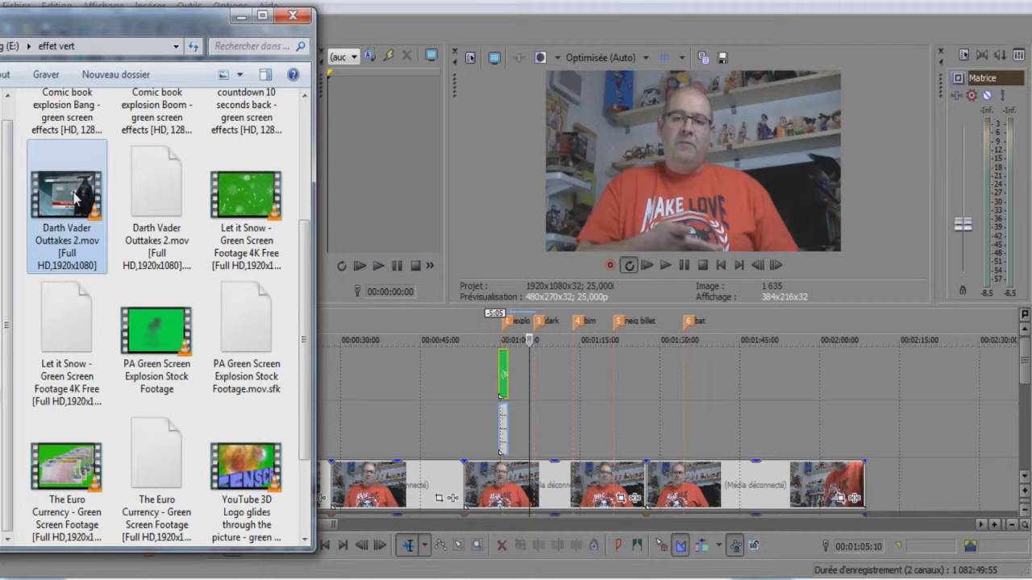
pyautogui.moveTo(79, 198); pyautogui.dragTo(526, 374)
# Find the green screen part of the Darth Vader clip and trim the clip's start to 00:01:40:13
pyautogui.click(555, 377)
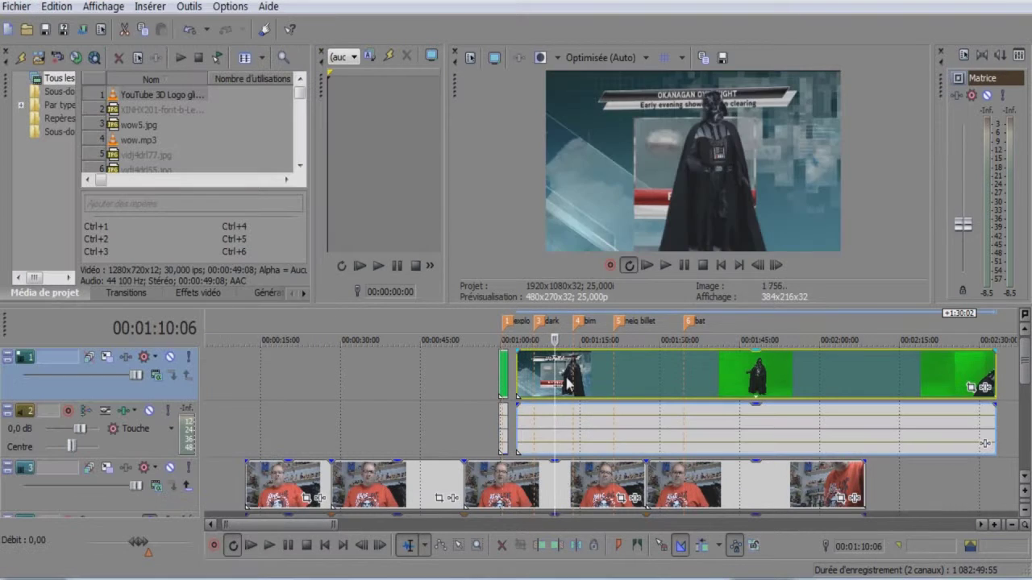
pyautogui.click(571, 379)
pyautogui.click(611, 379)
pyautogui.click(661, 378)
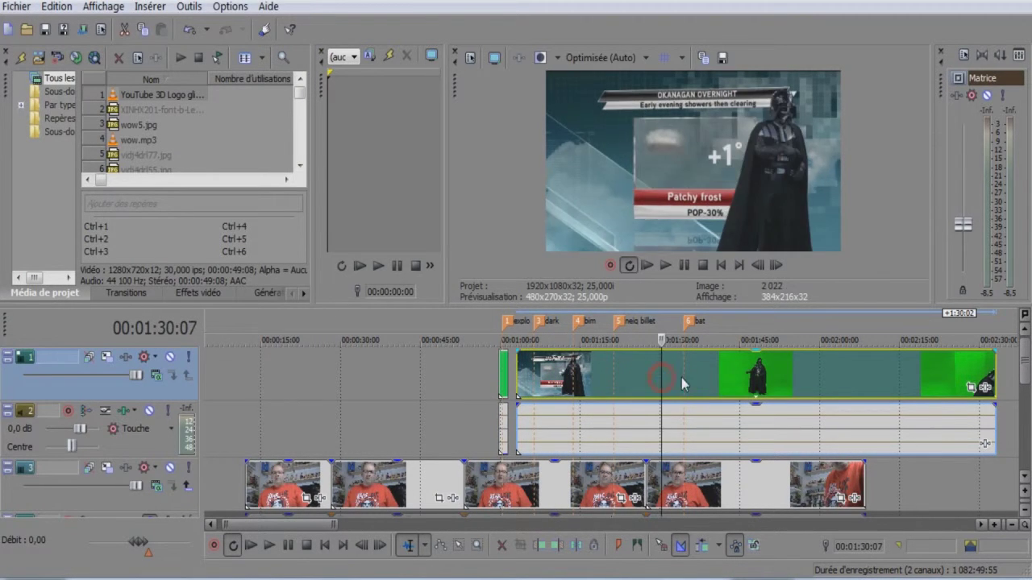
pyautogui.click(736, 379)
pyautogui.click(680, 377)
pyautogui.click(716, 375)
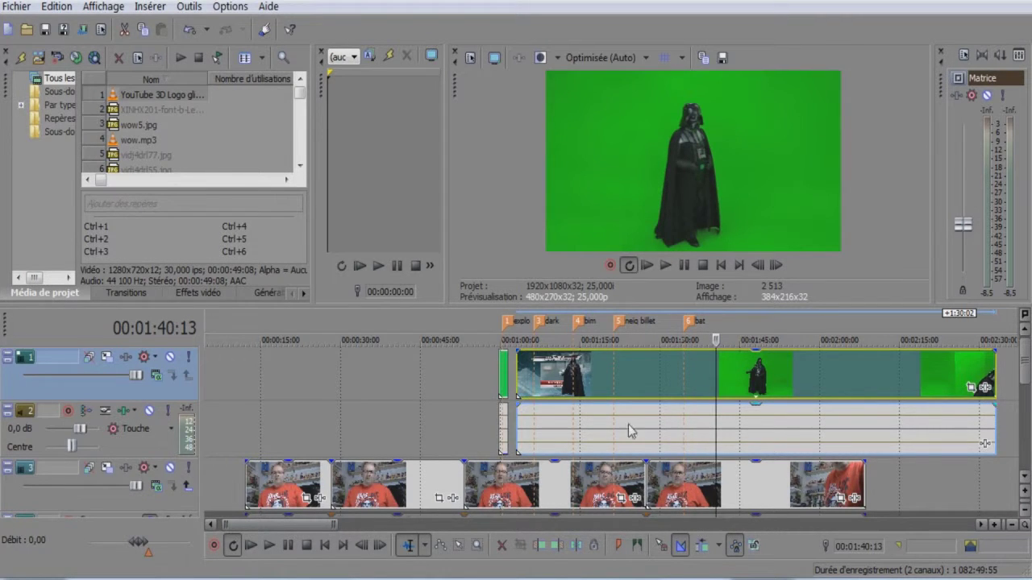
pyautogui.click(539, 545)
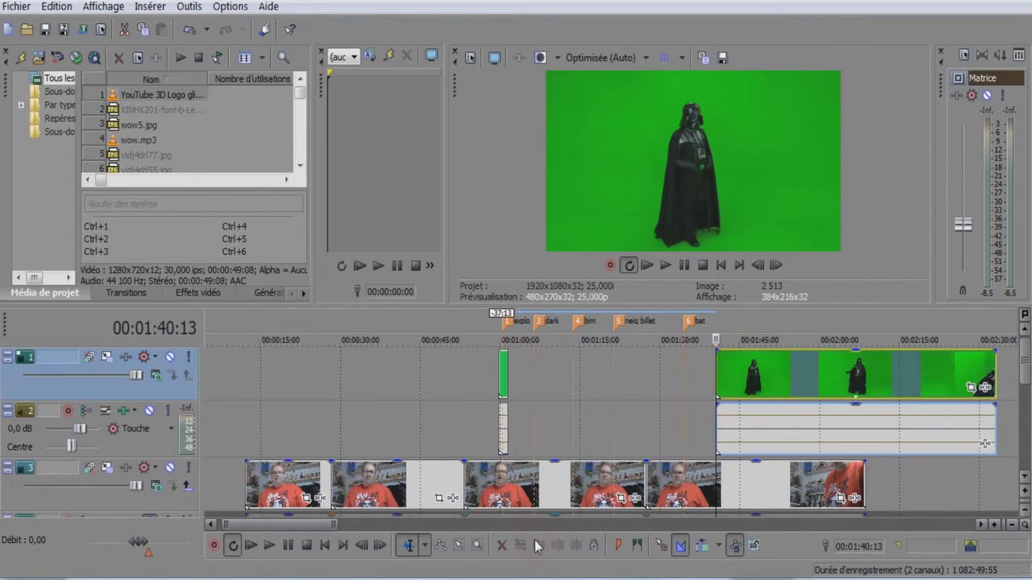
# Locate the passage just before Darth Vader raises his arms and trim the clip's start to 00:02:00:06
pyautogui.click(810, 374)
pyautogui.click(832, 380)
pyautogui.click(856, 383)
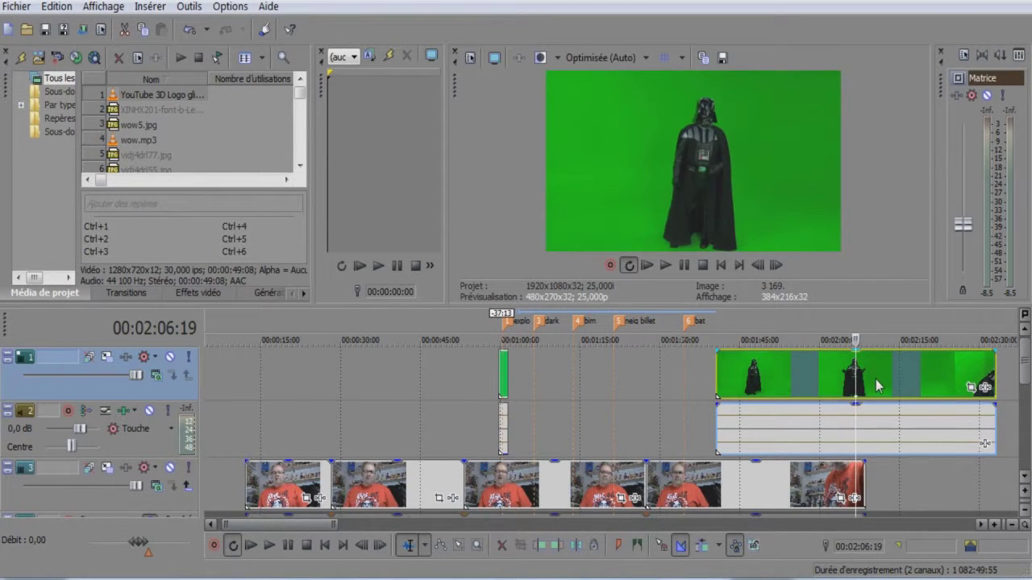
pyautogui.click(828, 381)
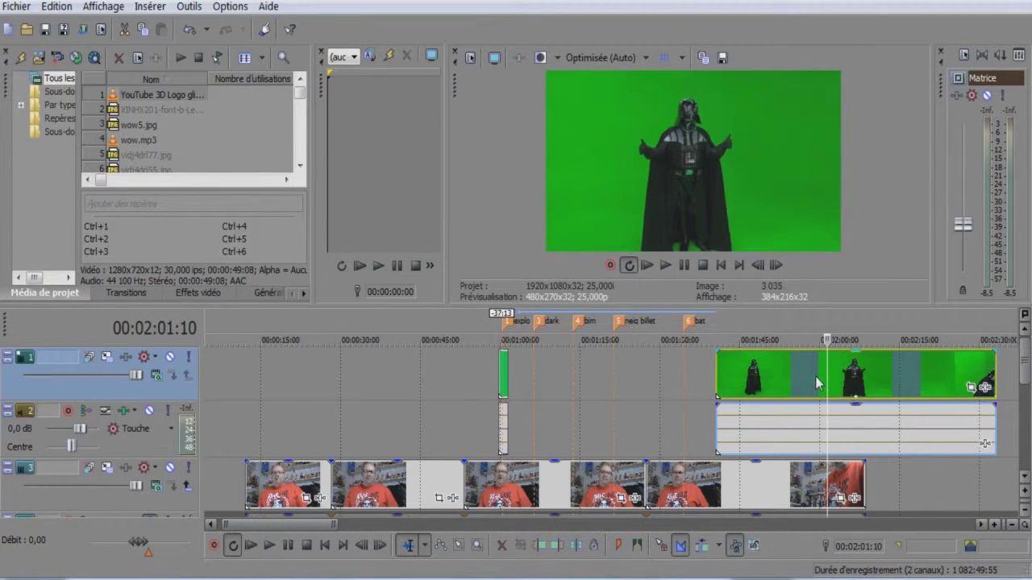
pyautogui.click(809, 384)
pyautogui.click(821, 385)
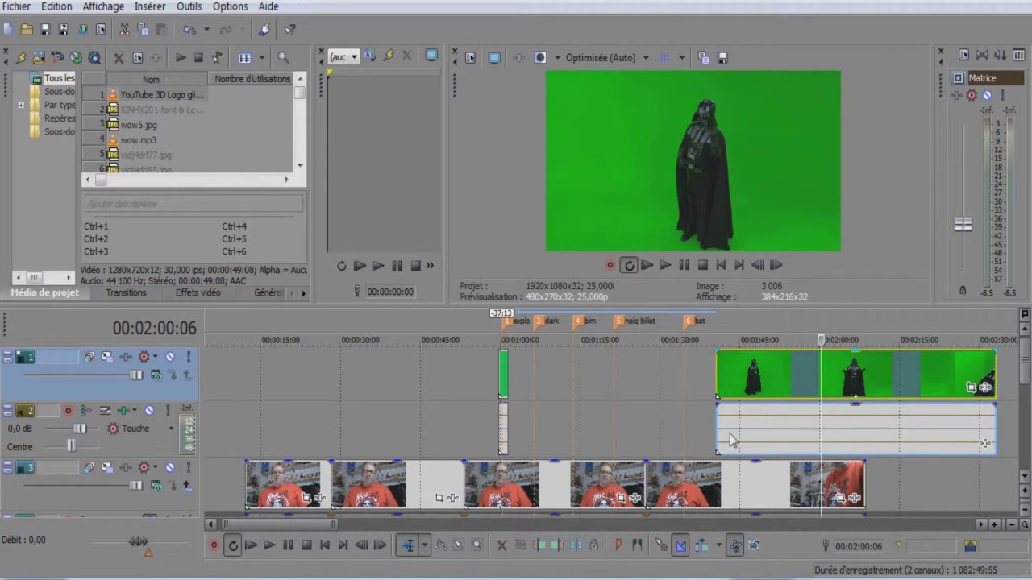
pyautogui.click(538, 545)
# Move the trimmed Darth Vader clip back to the dark marker and check its frames there
pyautogui.moveTo(864, 384); pyautogui.dragTo(584, 402)
pyautogui.click(587, 385)
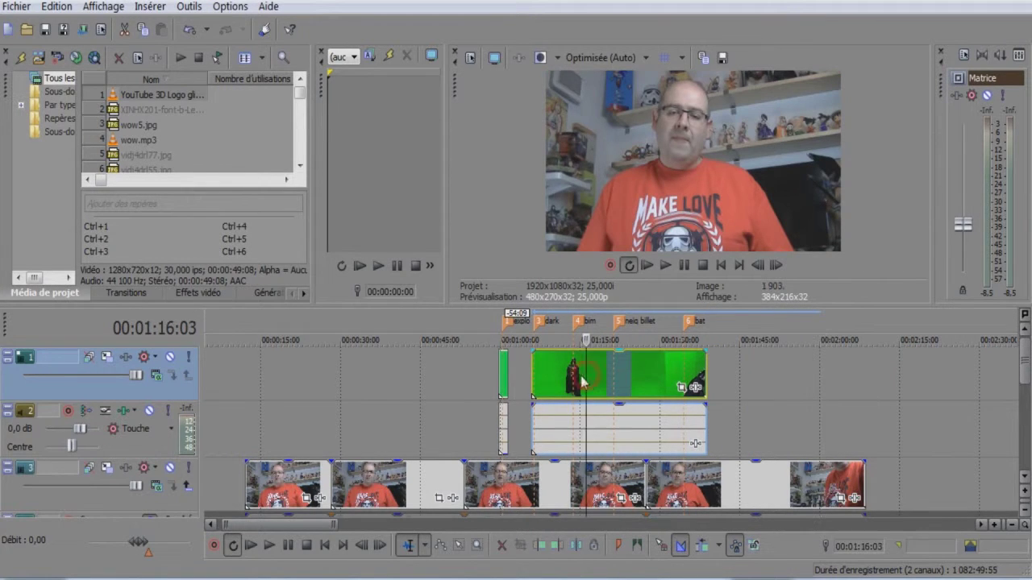
pyautogui.click(563, 383)
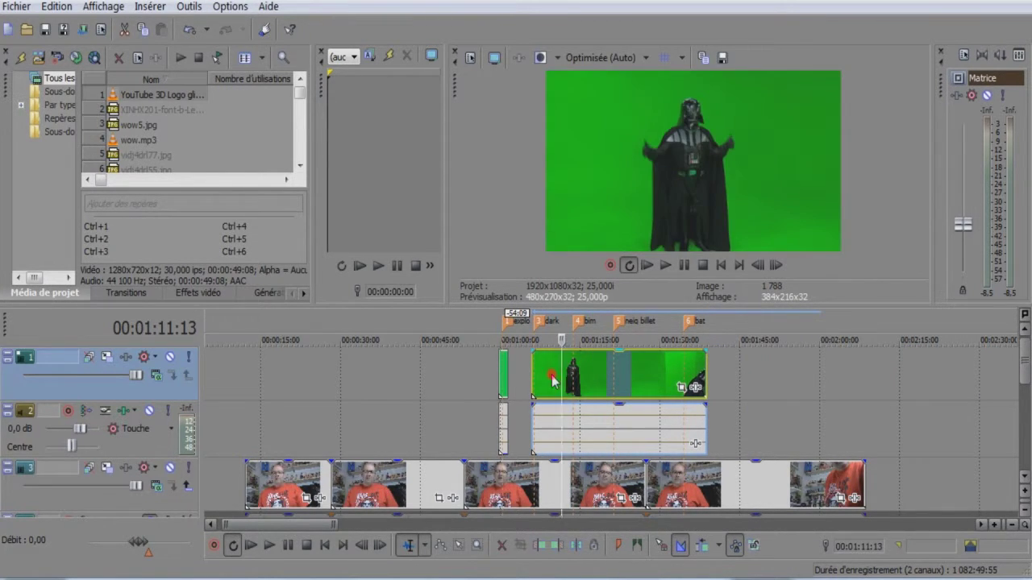
pyautogui.click(553, 379)
pyautogui.click(544, 379)
pyautogui.click(539, 381)
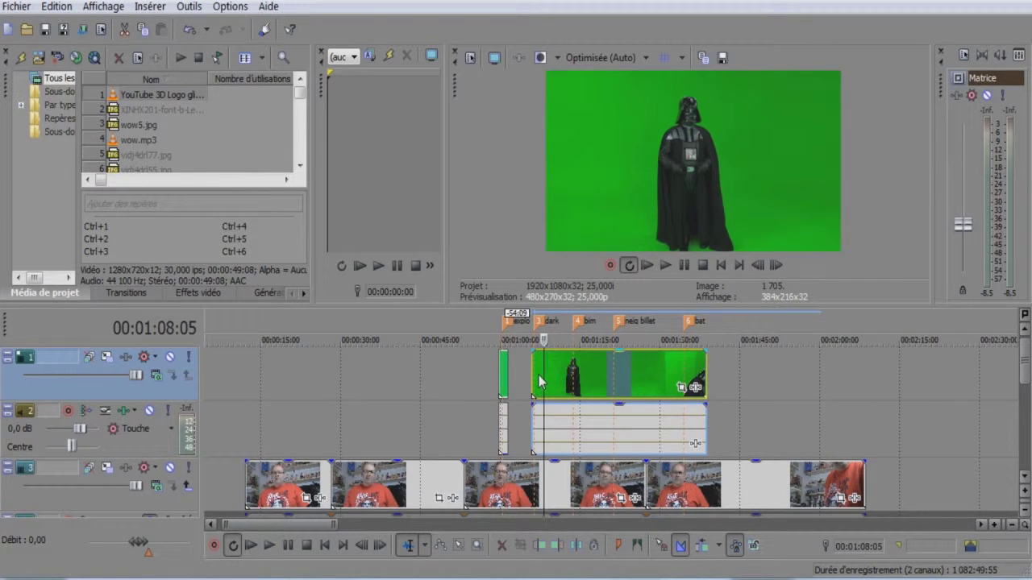
# Play the Darth Vader gesture and trim the clip's end to 00:01:13:10
pyautogui.click(269, 546)
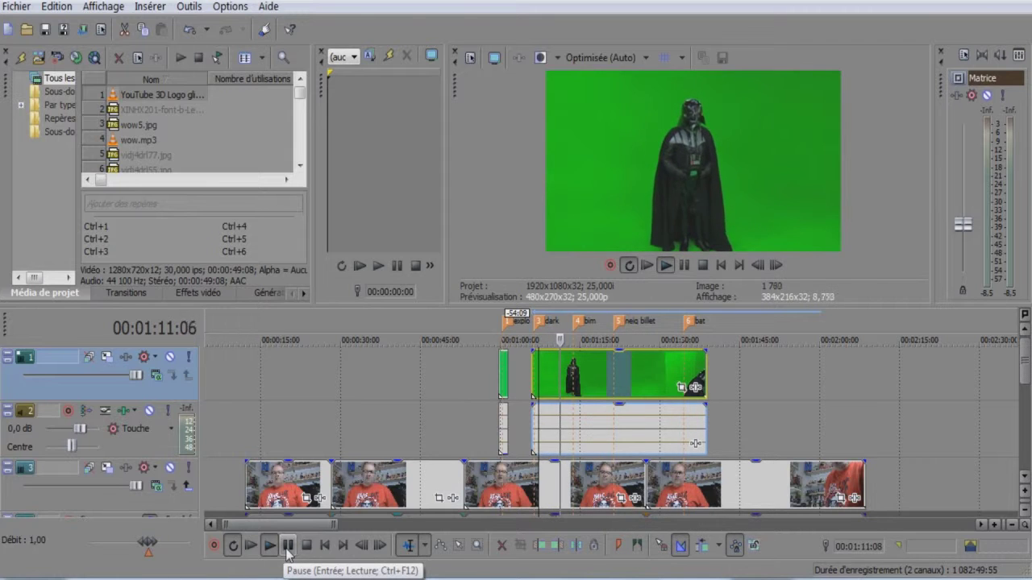
pyautogui.click(288, 547)
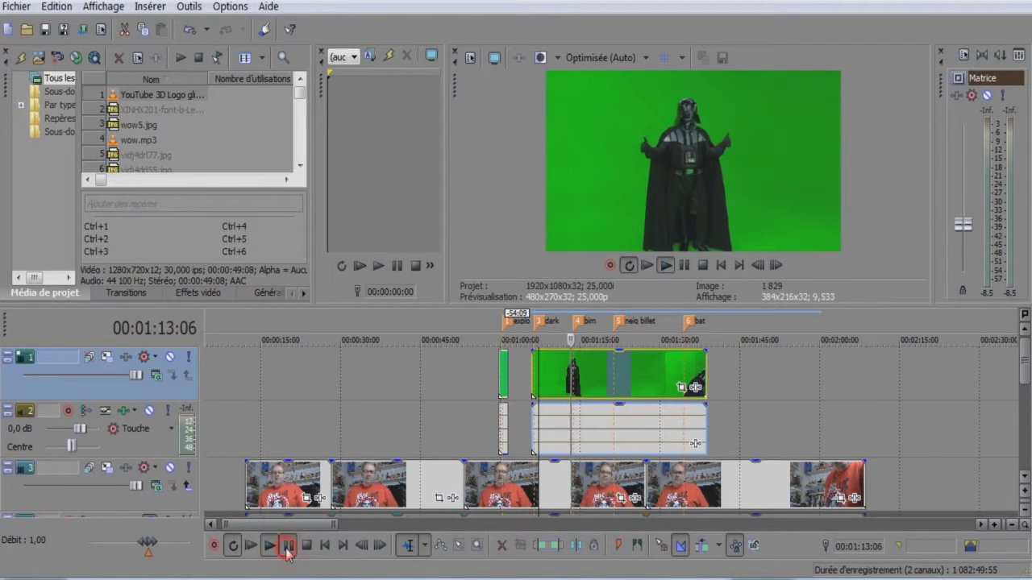
pyautogui.click(557, 546)
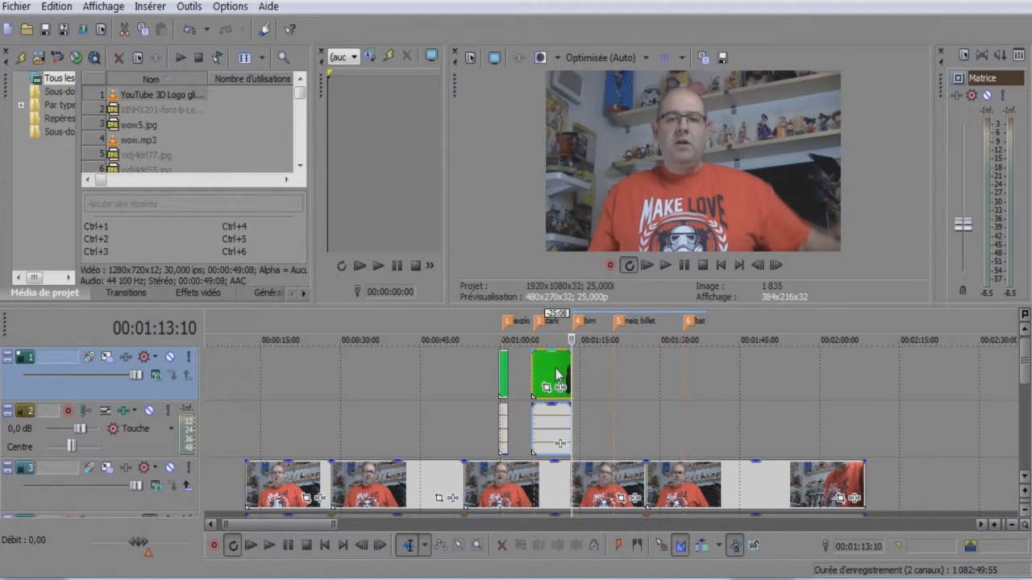
# At 00:01:10:09, add the Incrustation en chrominance Sony effect to the Darth Vader clip
pyautogui.click(556, 369)
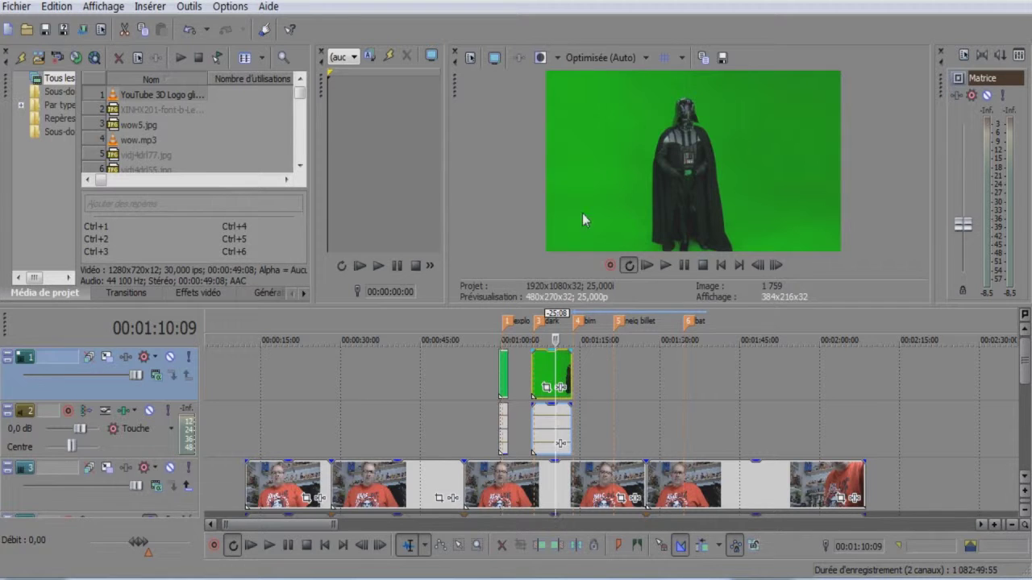
pyautogui.click(562, 388)
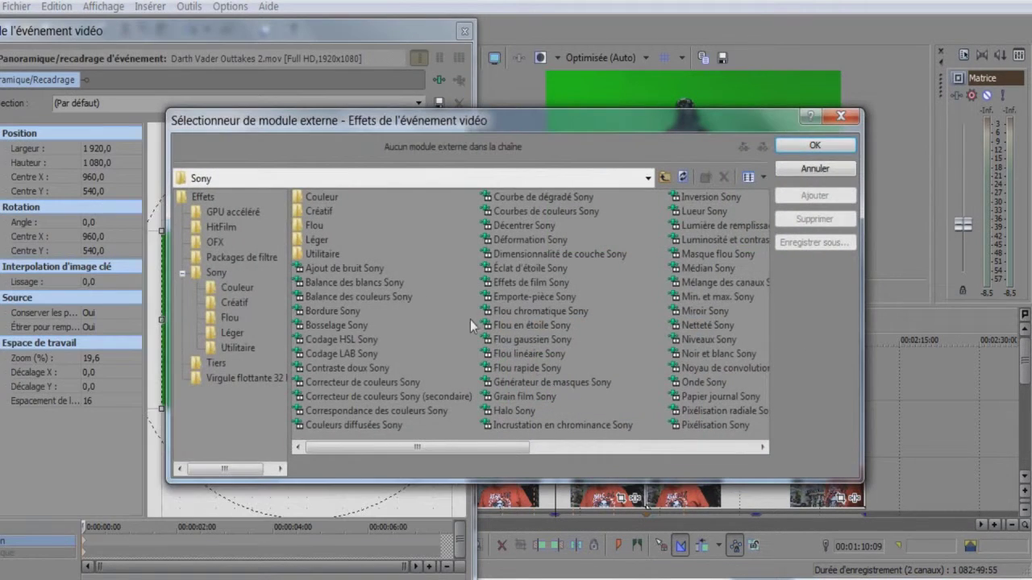
pyautogui.click(511, 428)
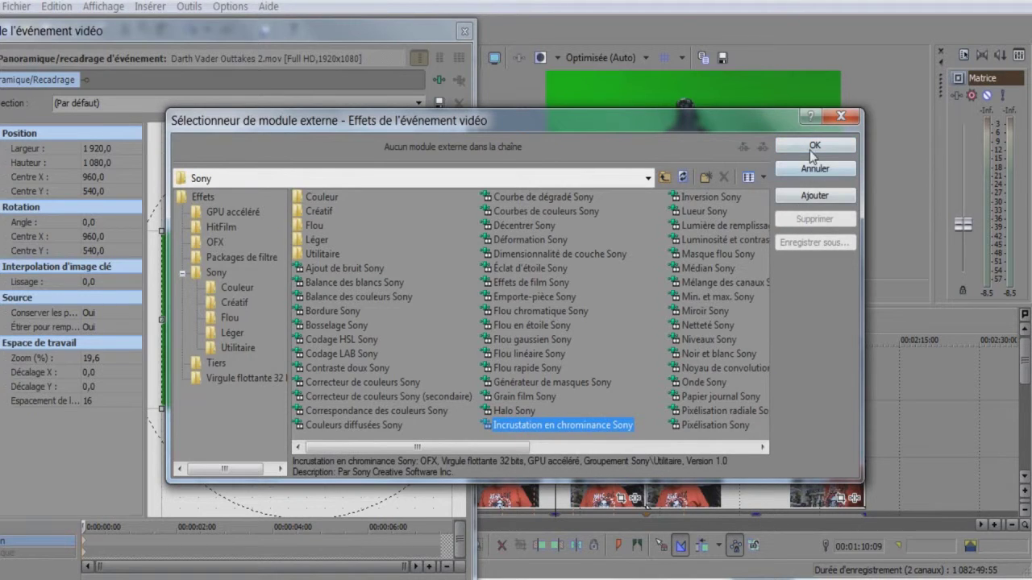
pyautogui.click(812, 147)
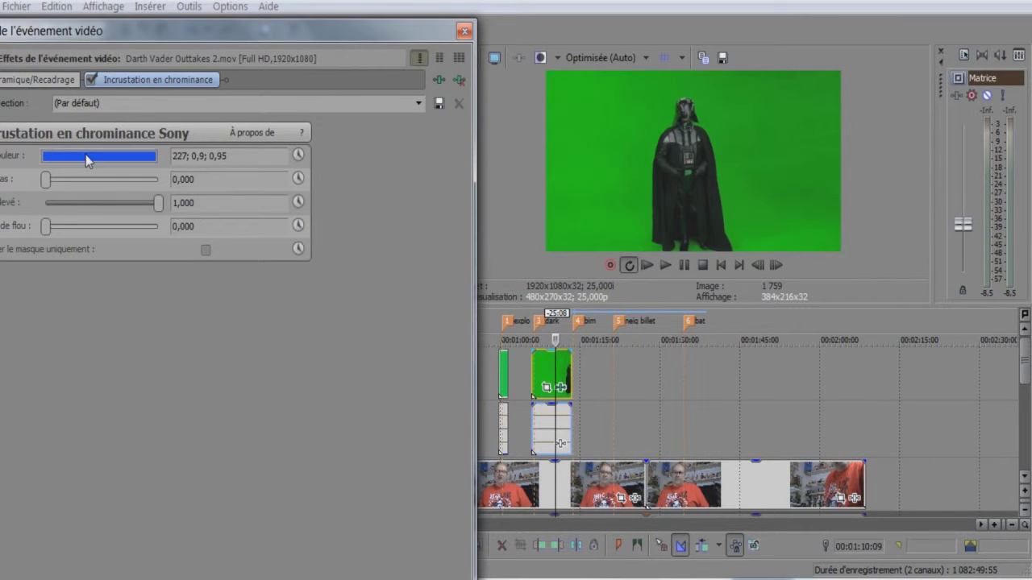
# Sample the clip's green background from the preview as the chroma key colour, 118; 0,9; 0,8
pyautogui.click(134, 157)
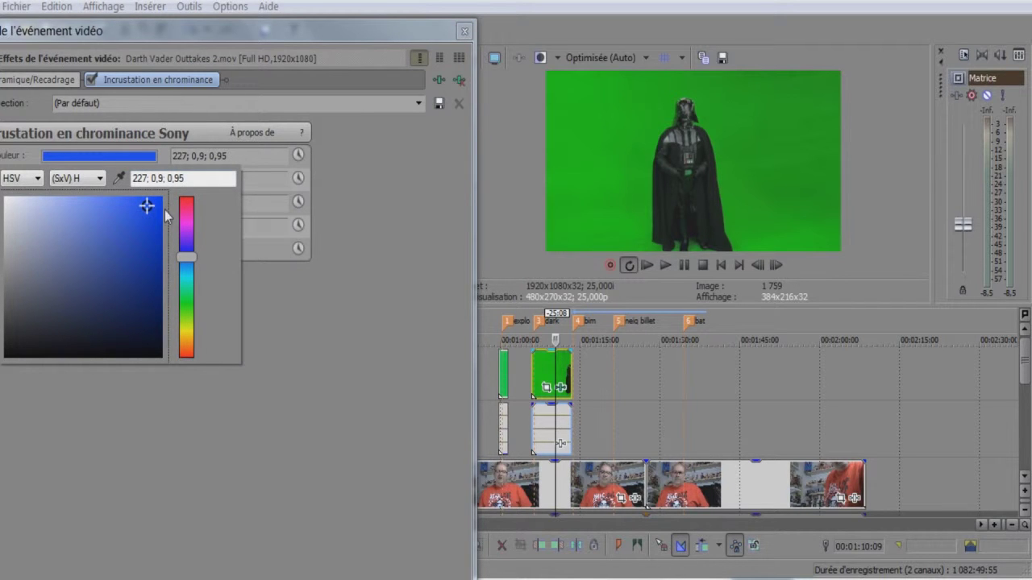
pyautogui.click(119, 178)
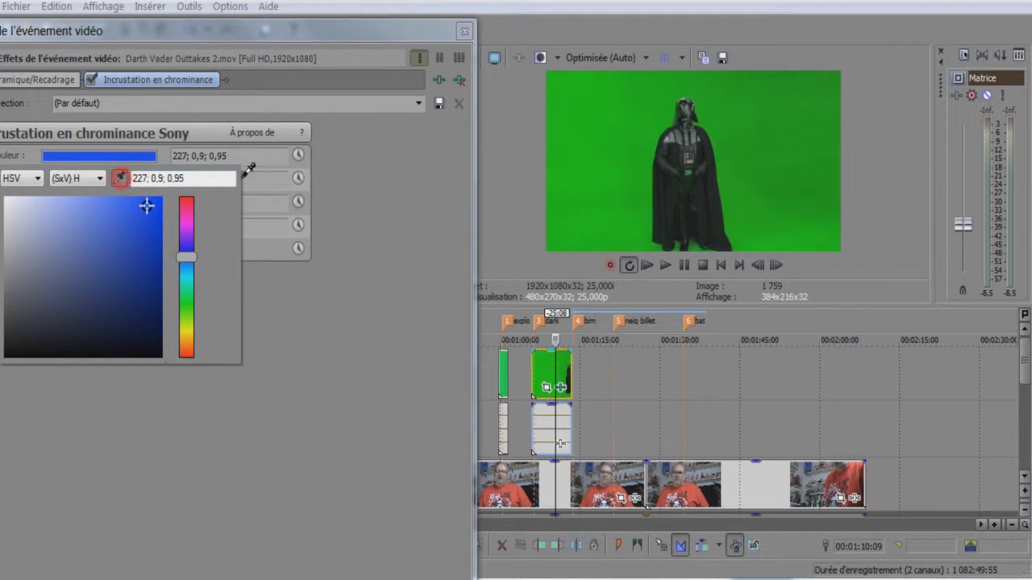
pyautogui.click(606, 130)
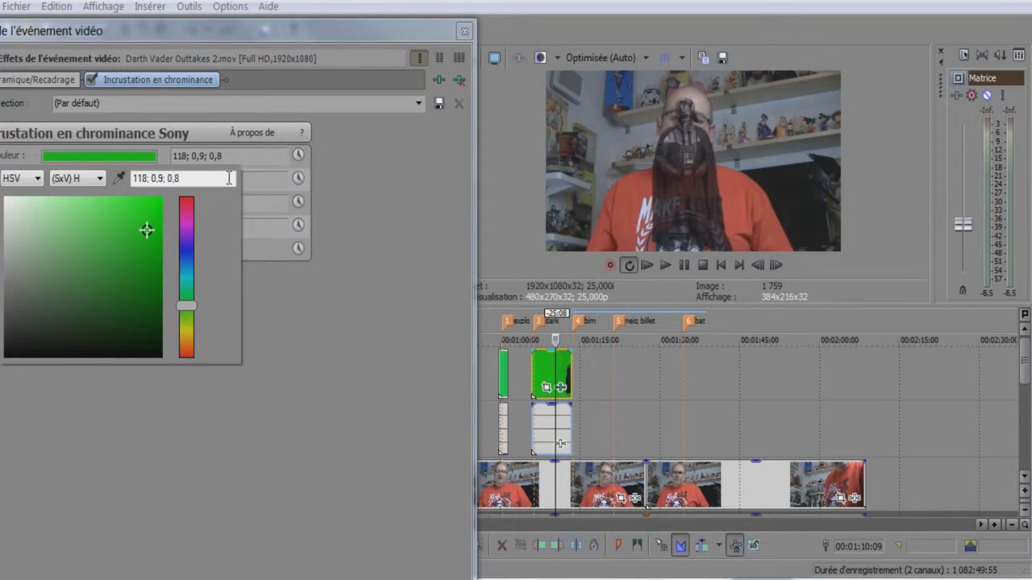
pyautogui.click(358, 182)
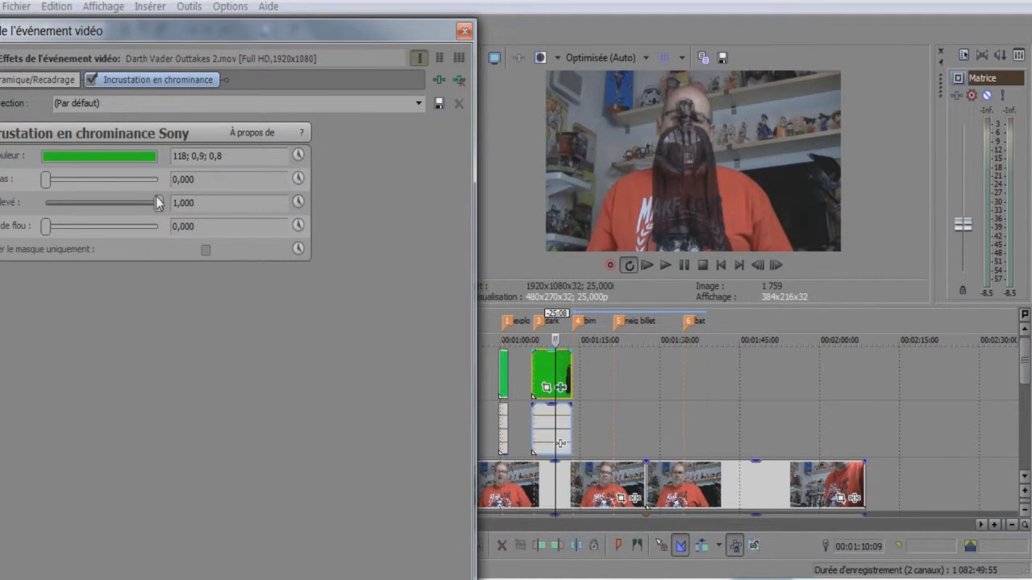
pyautogui.moveTo(197, 35); pyautogui.dragTo(219, 31)
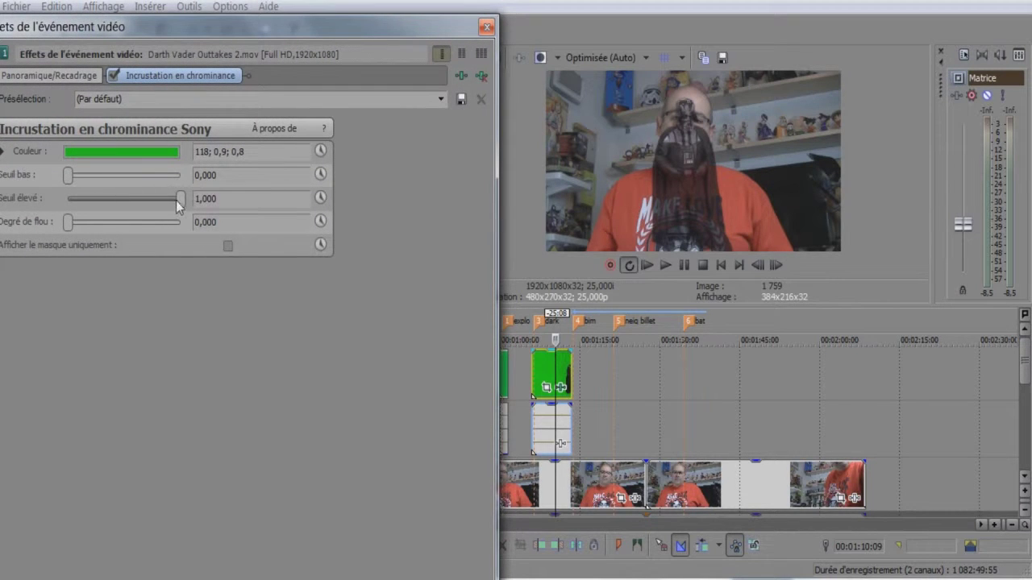
# Set the chroma key's Seuil élevé to 0,633 and Seuil bas to 0,075 to make Darth Vader opaque over the talking-head video
pyautogui.moveTo(177, 201)
pyautogui.mouseDown()
pyautogui.moveTo(160, 203)
pyautogui.moveTo(188, 203)
pyautogui.mouseUp()
pyautogui.moveTo(181, 199); pyautogui.dragTo(139, 201)
pyautogui.moveTo(67, 175); pyautogui.dragTo(78, 179)
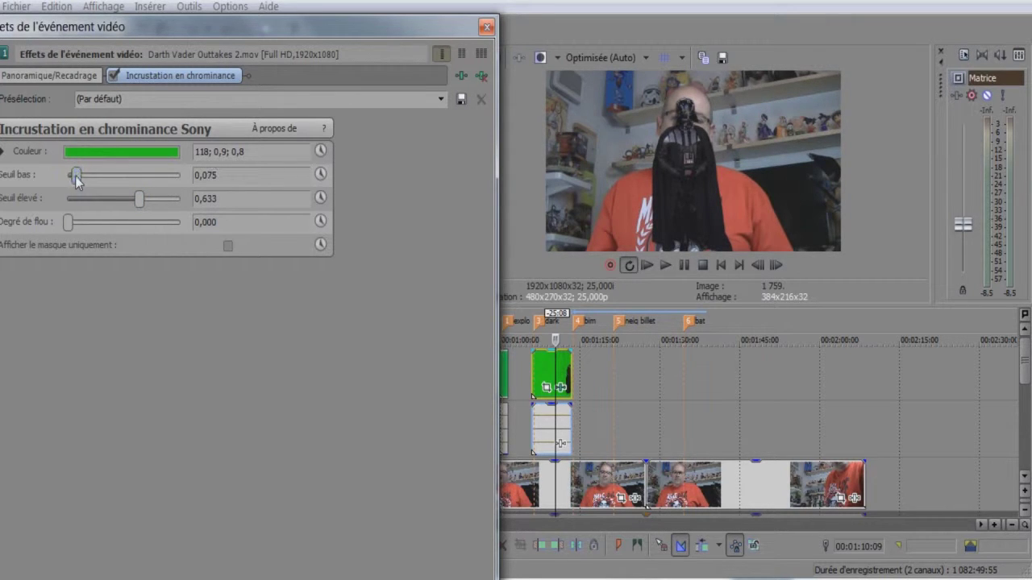
pyautogui.click(487, 28)
# Play the lead-in to the Darth Vader clip and raise its chroma key Seuil bas to 0,129
pyautogui.click(522, 395)
pyautogui.click(269, 546)
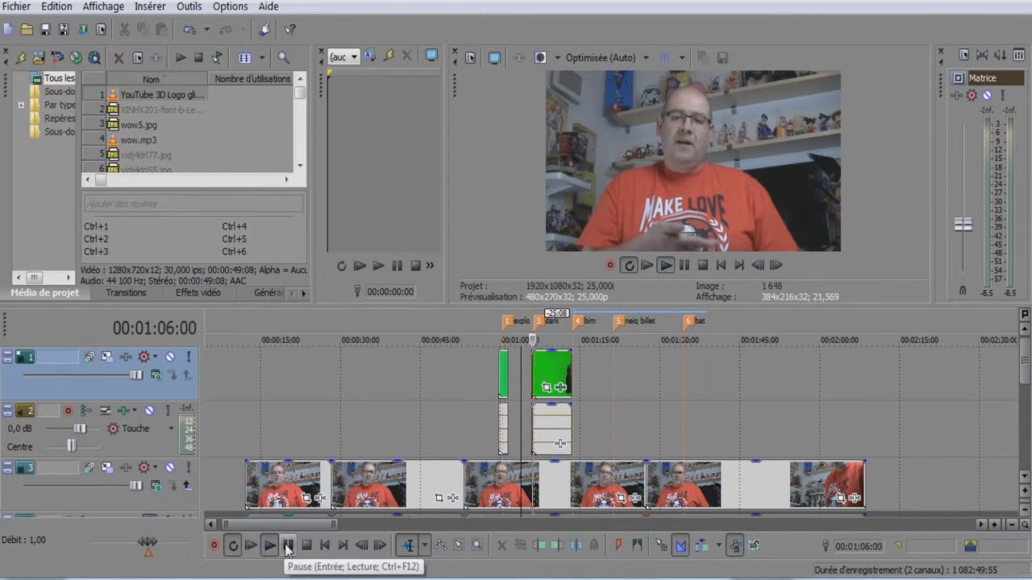
pyautogui.click(560, 387)
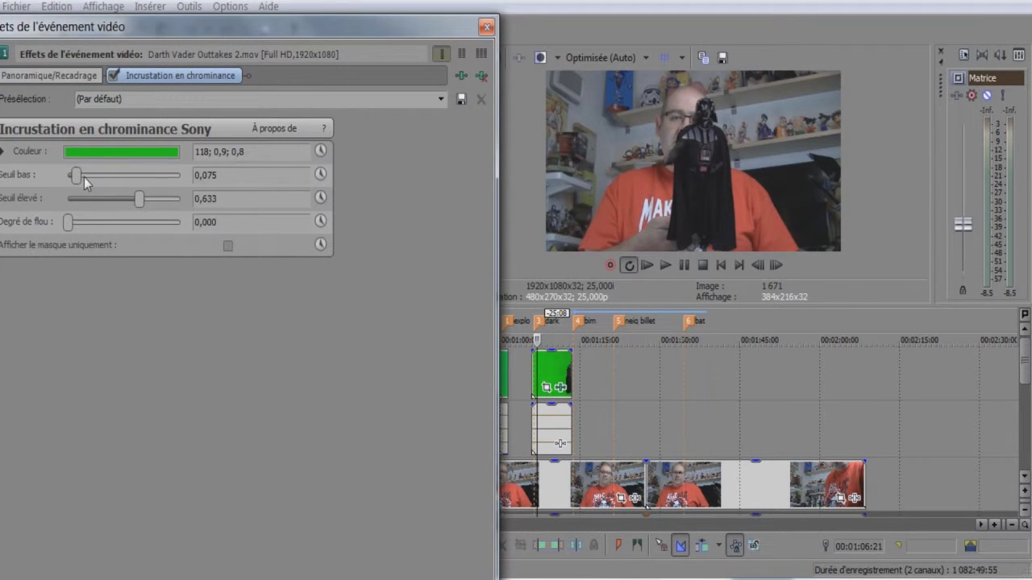
pyautogui.moveTo(76, 176); pyautogui.dragTo(86, 175)
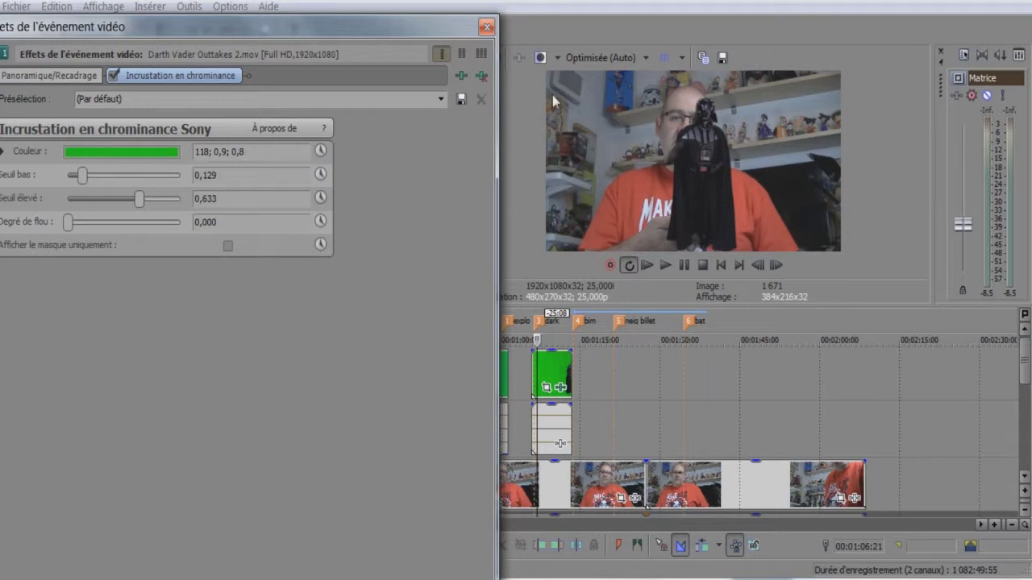
pyautogui.click(487, 28)
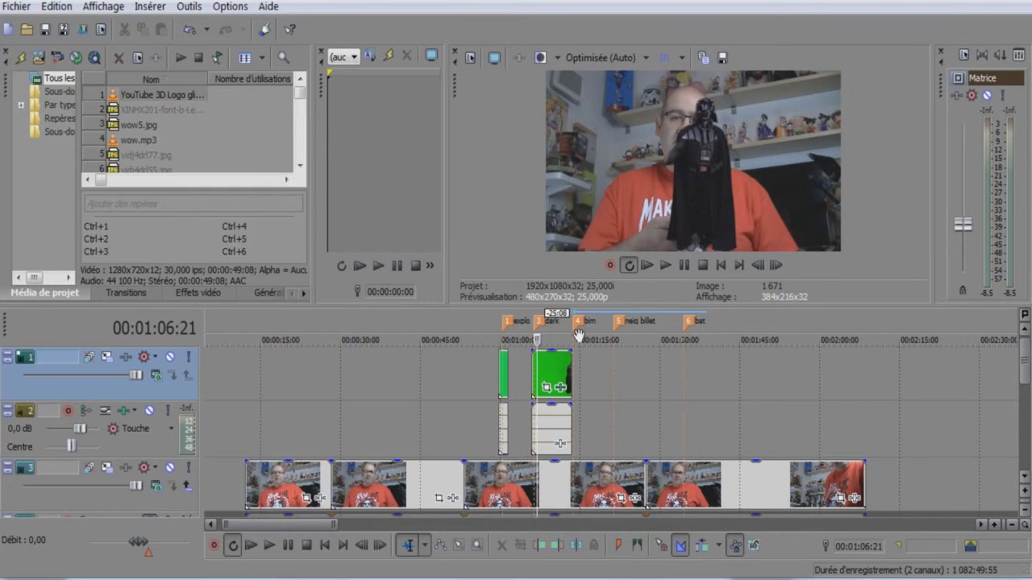
# Shrink Darth Vader onto the open hand with a 3 426,4 by 1 927,3 crop frame centred at 1 122,9; 377,1
pyautogui.click(547, 388)
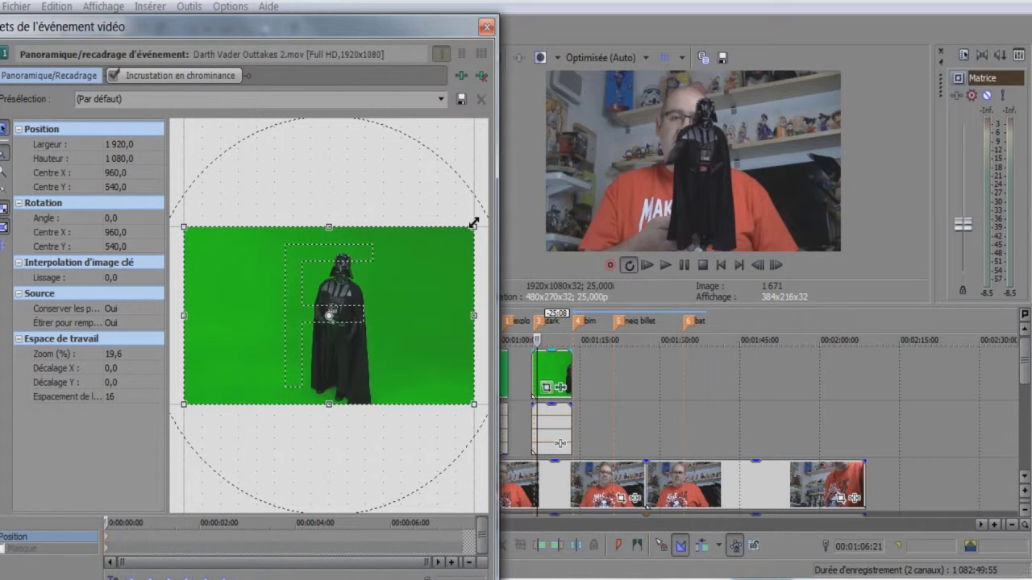
pyautogui.moveTo(474, 223); pyautogui.dragTo(589, 140)
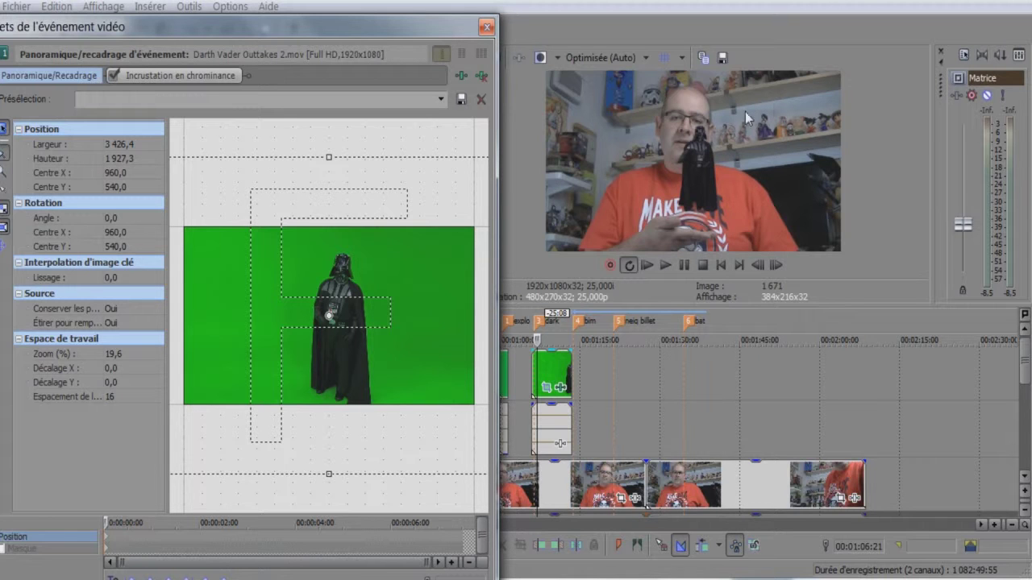
pyautogui.moveTo(357, 294); pyautogui.dragTo(381, 268)
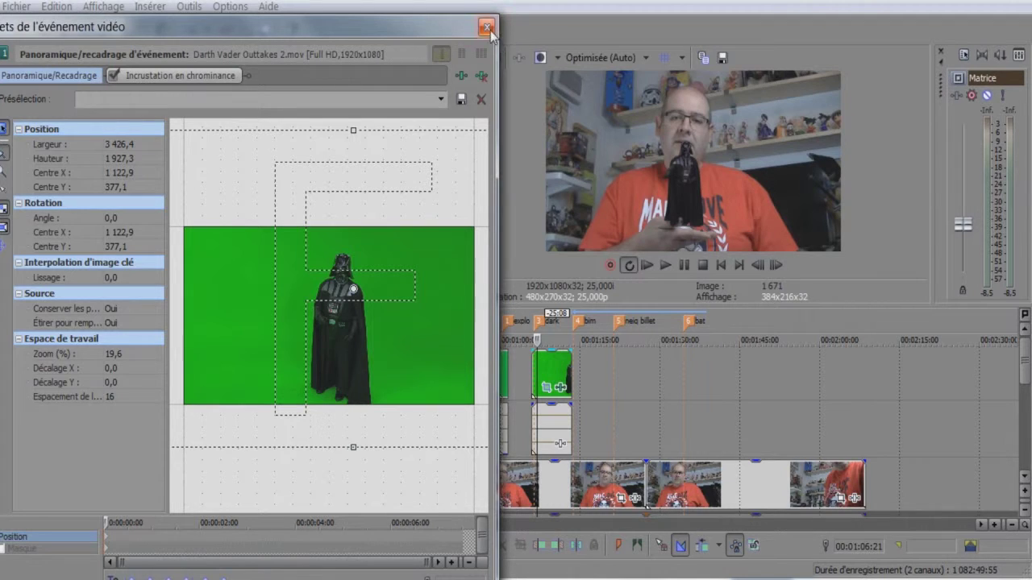
# Compare the Darth Vader key with Seuil bas at 0,000, and raise the threshold slightly again
pyautogui.click(65, 77)
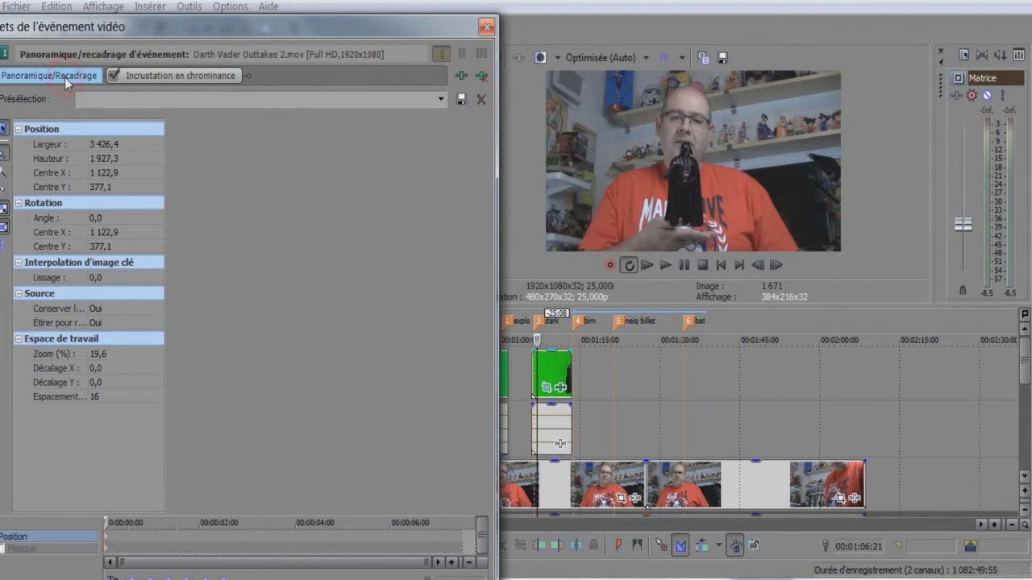
pyautogui.click(131, 76)
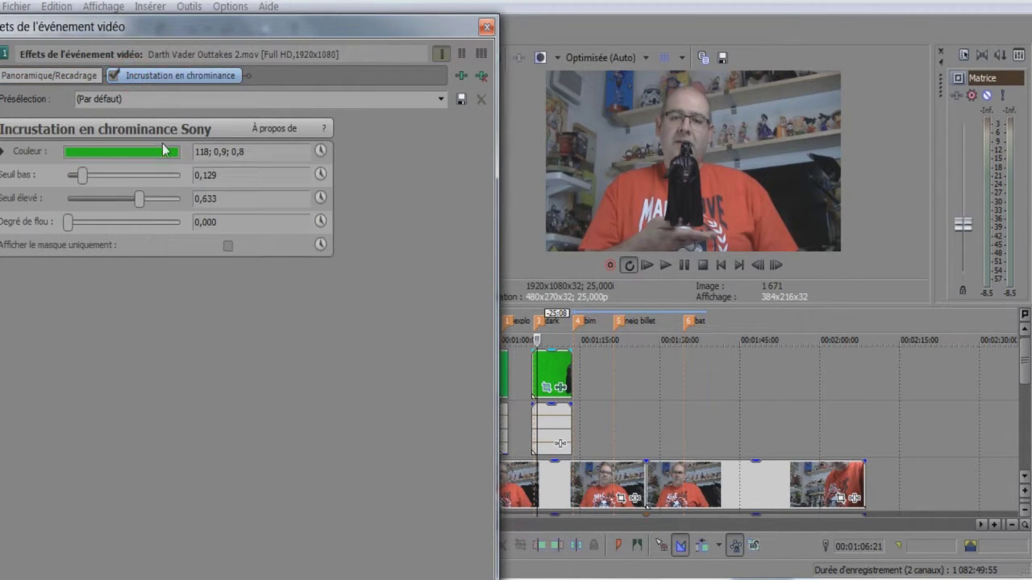
pyautogui.moveTo(85, 172); pyautogui.dragTo(50, 181)
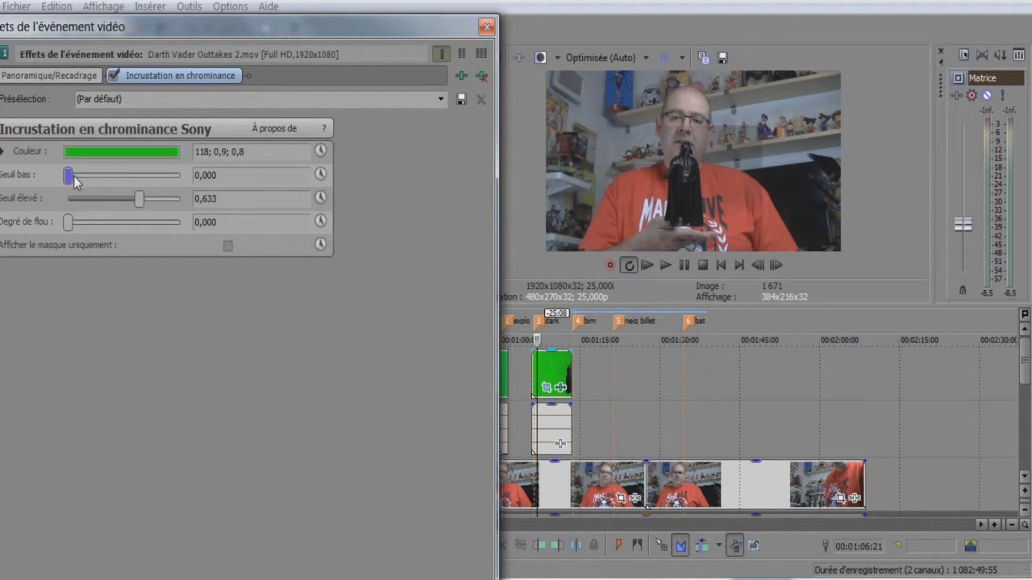
pyautogui.moveTo(70, 179); pyautogui.dragTo(85, 177)
pyautogui.click(486, 26)
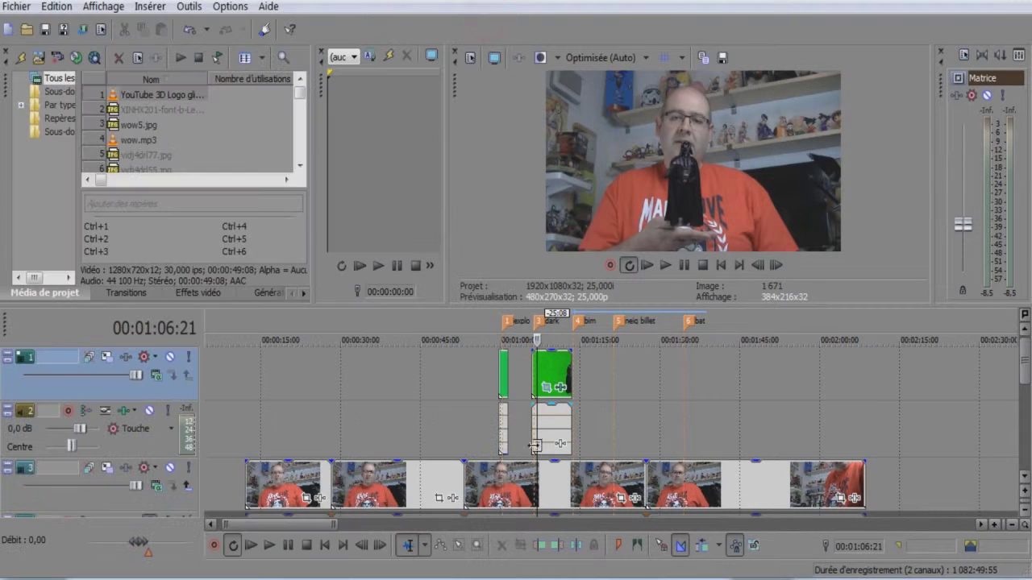
# Play the keyed Darth Vader clip from its start to check his position on the hand
pyautogui.click(533, 428)
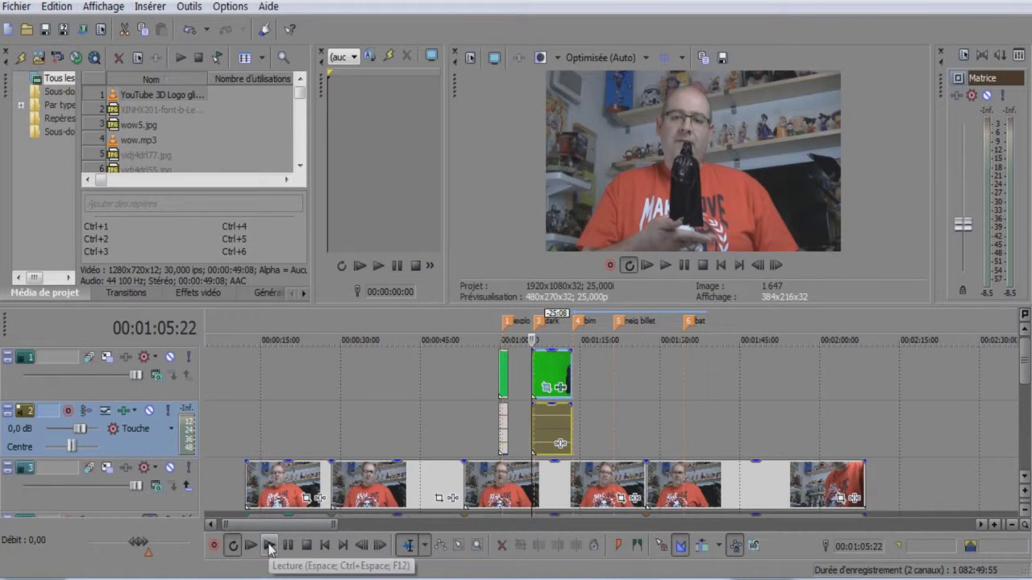
pyautogui.click(270, 547)
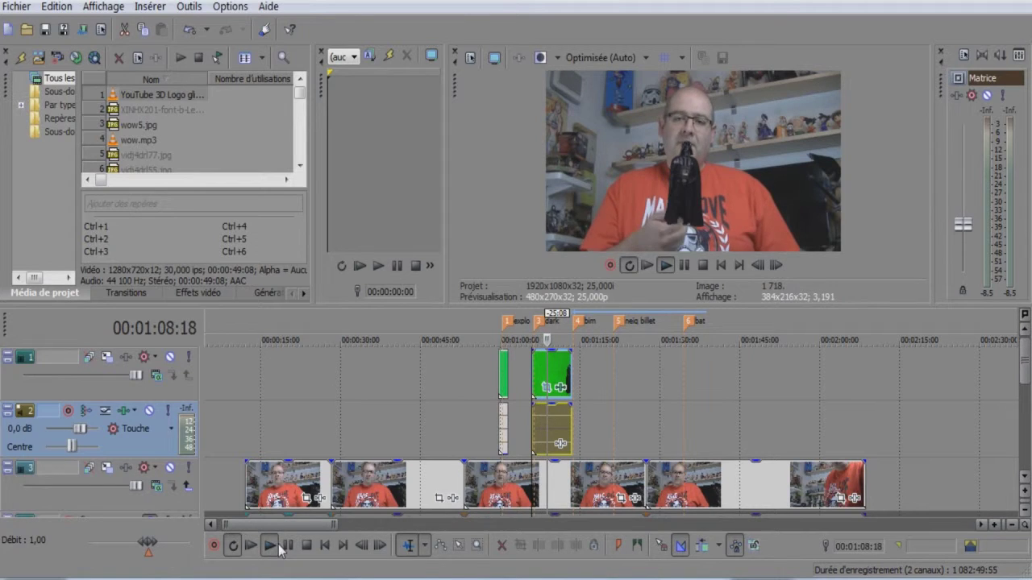
pyautogui.click(288, 546)
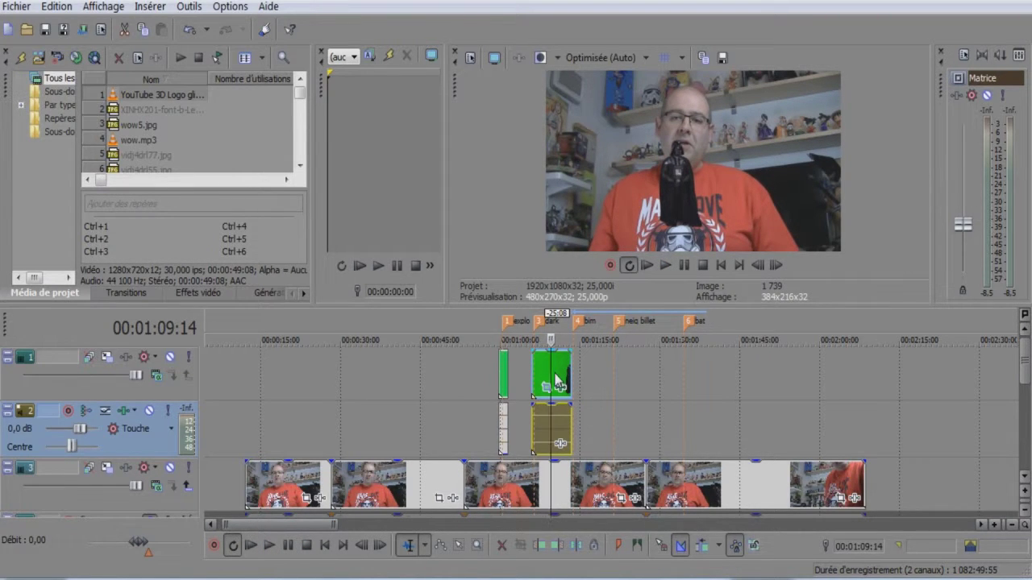
# Trim the Darth Vader clip's start to 00:01:10:06 and move the shortened clip back to the dark marker
pyautogui.click(555, 384)
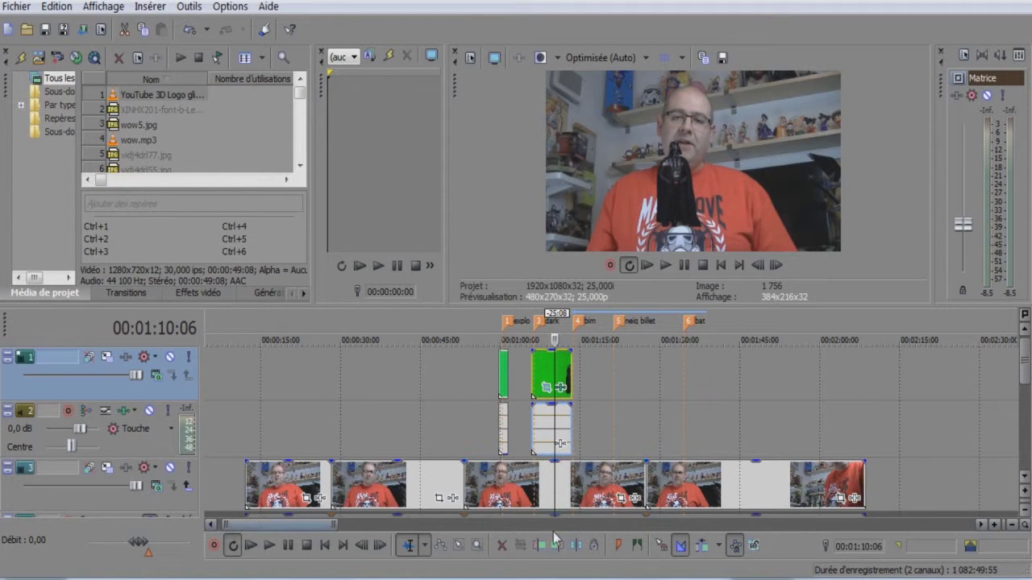
pyautogui.click(540, 545)
pyautogui.click(533, 452)
pyautogui.moveTo(561, 379); pyautogui.dragTo(534, 377)
pyautogui.click(271, 547)
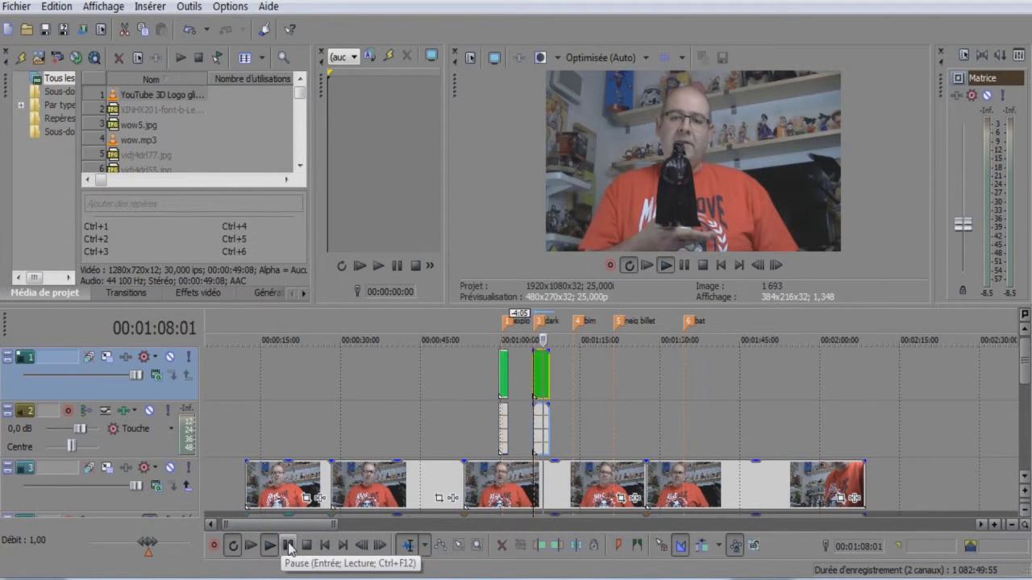
pyautogui.click(289, 547)
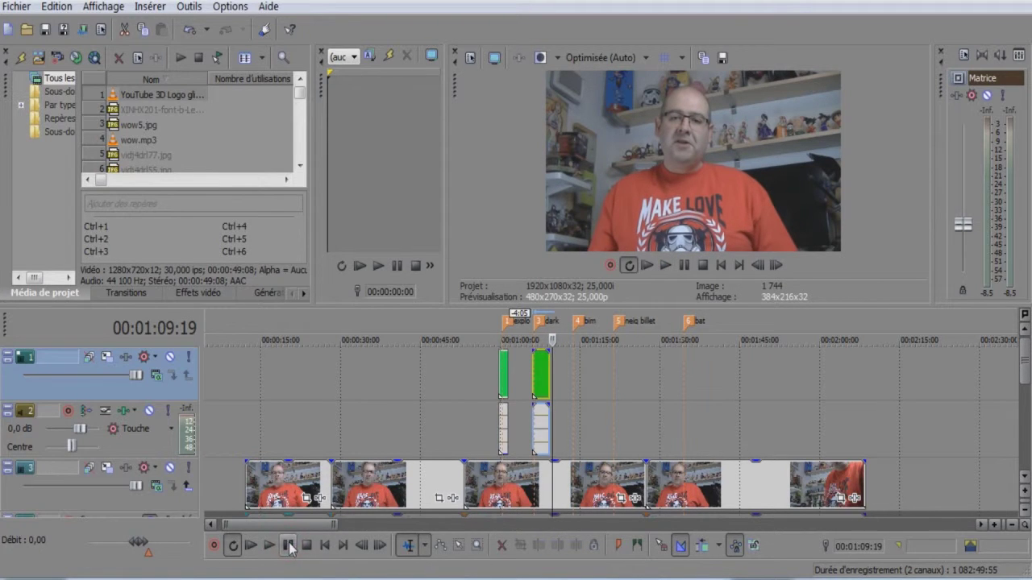
# Move the Darth Vader clip slightly earlier so it starts at 00:01:05:21, just before the dark marker
pyautogui.scroll(1, 561, 396)
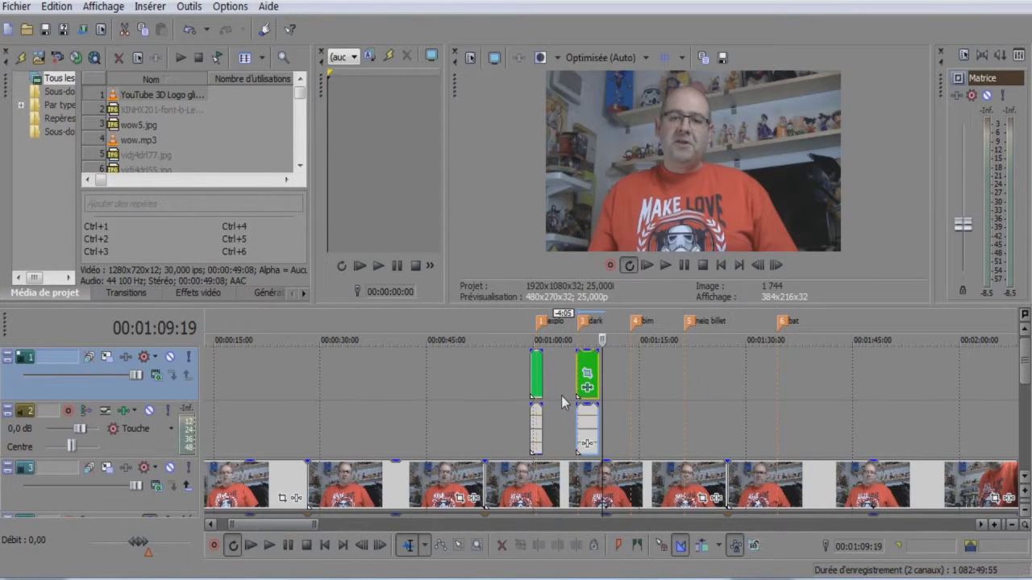
pyautogui.scroll(1, 608, 395)
pyautogui.scroll(1, 590, 403)
pyautogui.scroll(1, 583, 398)
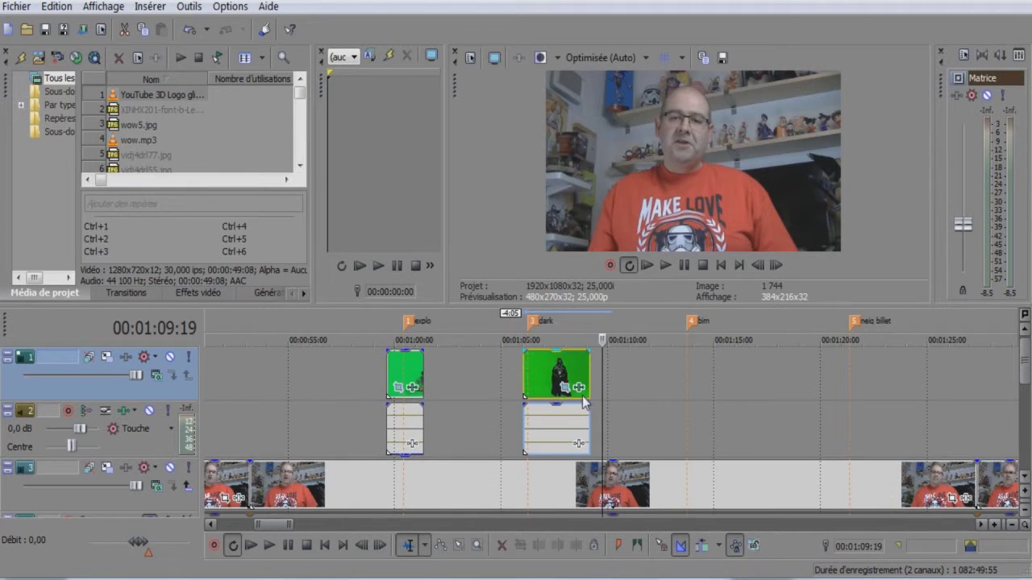
pyautogui.scroll(1, 579, 399)
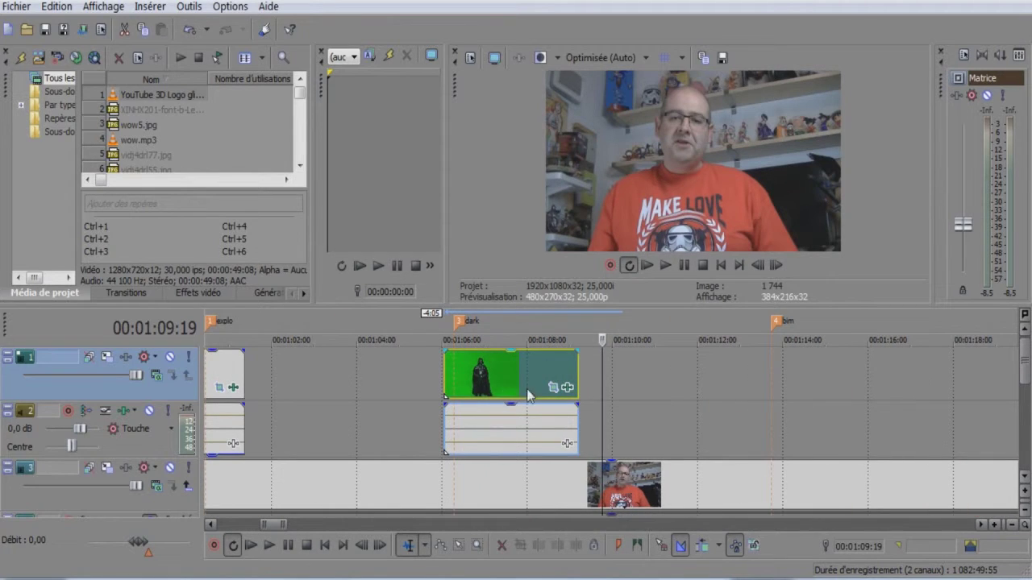
pyautogui.click(436, 386)
pyautogui.moveTo(478, 385); pyautogui.dragTo(470, 385)
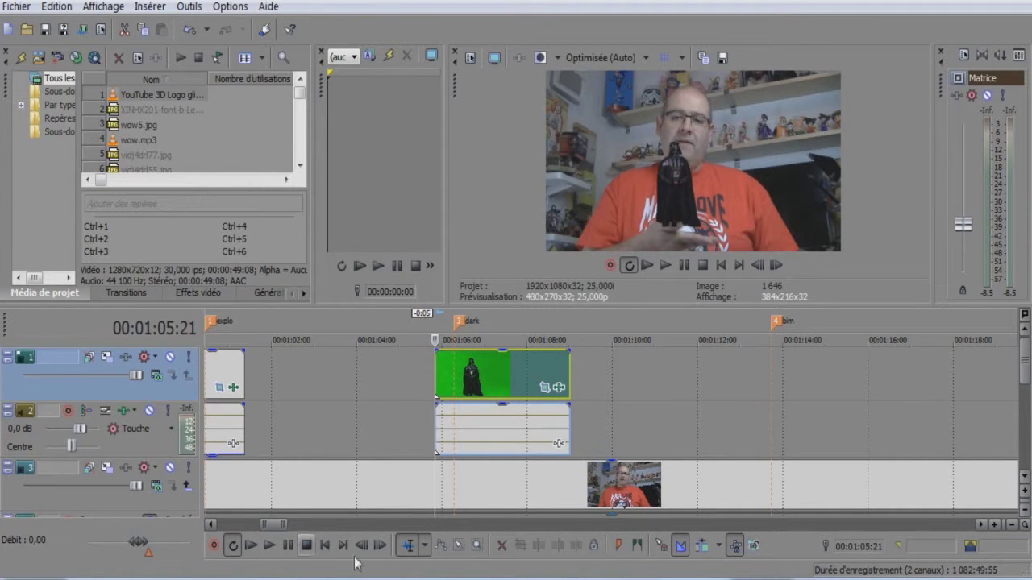
# Step frame by frame from 00:01:05:21 to 00:01:06:07 and play the rest of the Darth Vader clip
pyautogui.click(380, 546)
pyautogui.click(380, 546)
pyautogui.click(380, 546)
pyautogui.click(380, 545)
pyautogui.click(380, 546)
pyautogui.click(380, 546)
pyautogui.click(380, 546)
pyautogui.click(380, 545)
pyautogui.click(380, 546)
pyautogui.click(380, 546)
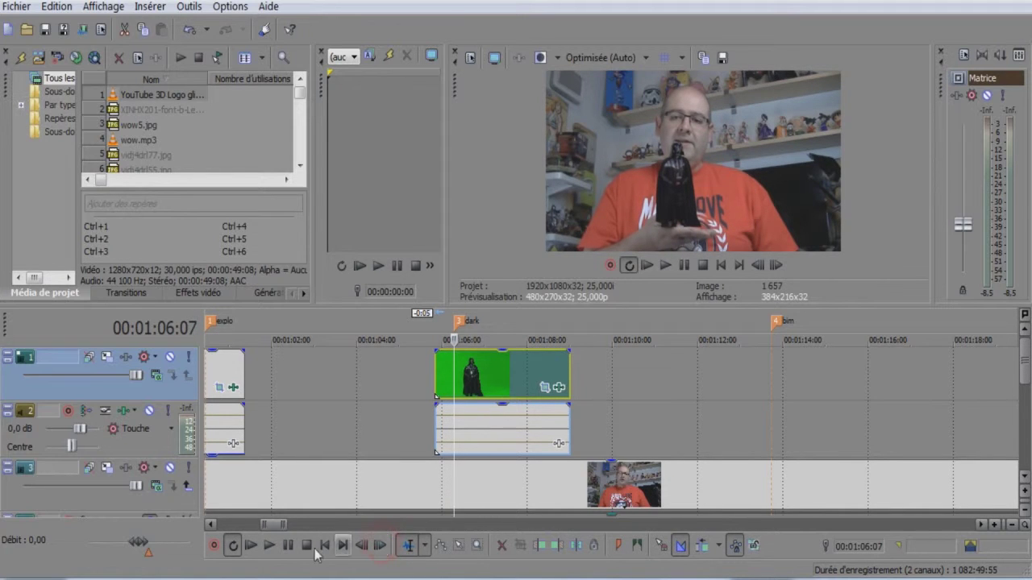
pyautogui.click(273, 547)
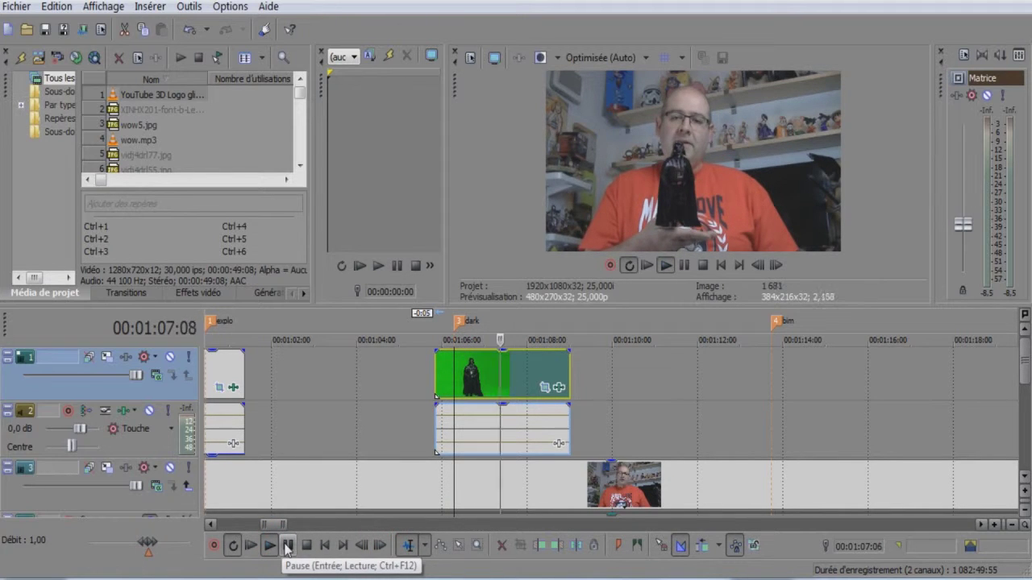
pyautogui.click(288, 547)
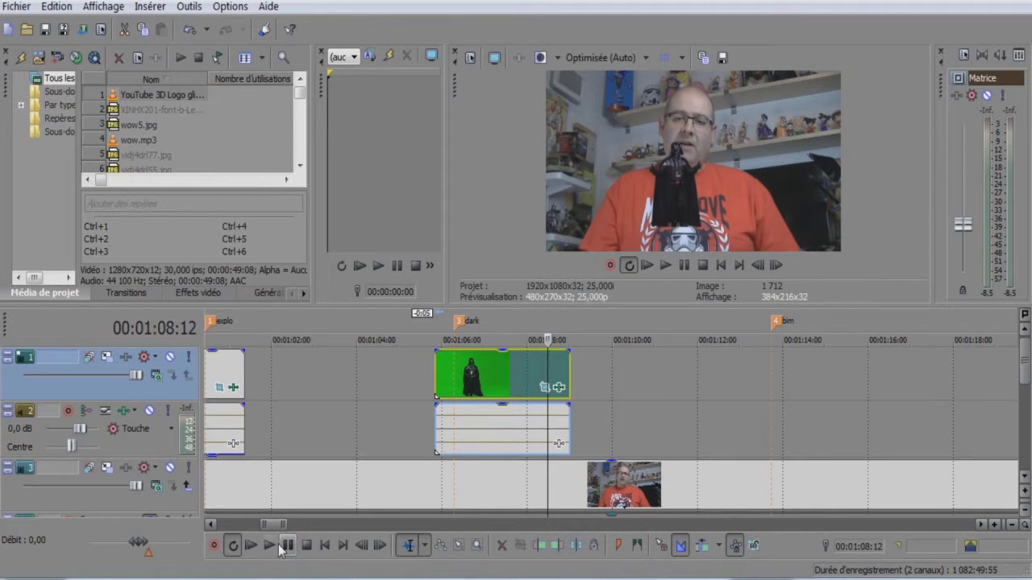
pyautogui.click(280, 548)
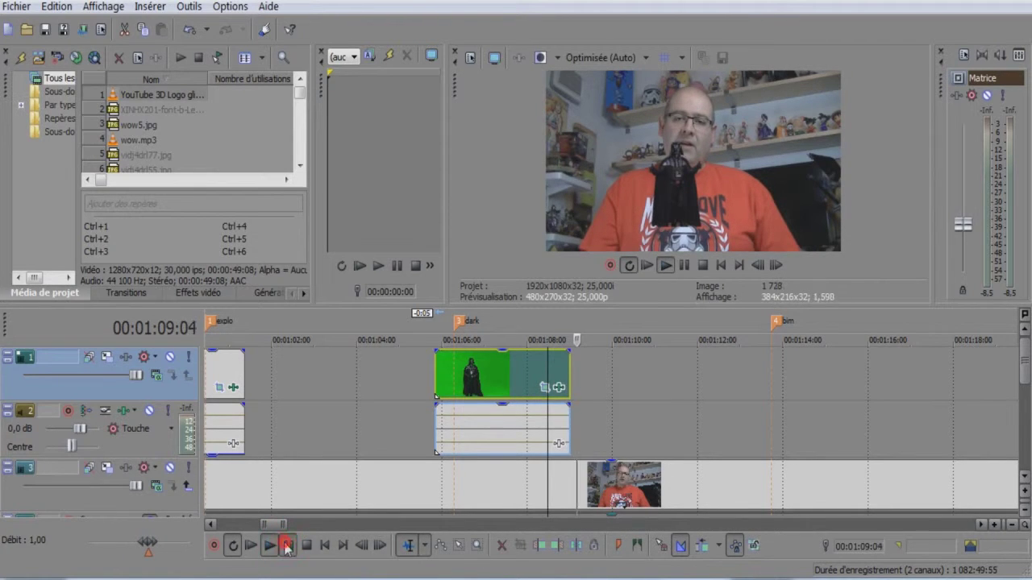
pyautogui.click(292, 546)
# Trim the start of the Darth Vader clip to 00:01:06:00, where the hand is open beneath him
pyautogui.click(555, 369)
pyautogui.click(440, 377)
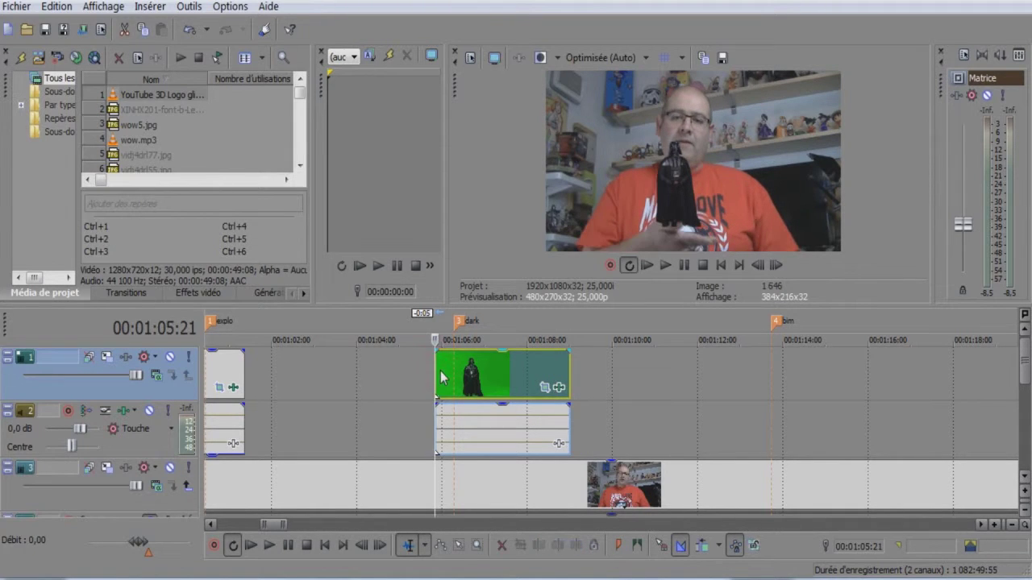
pyautogui.doubleClick(441, 377)
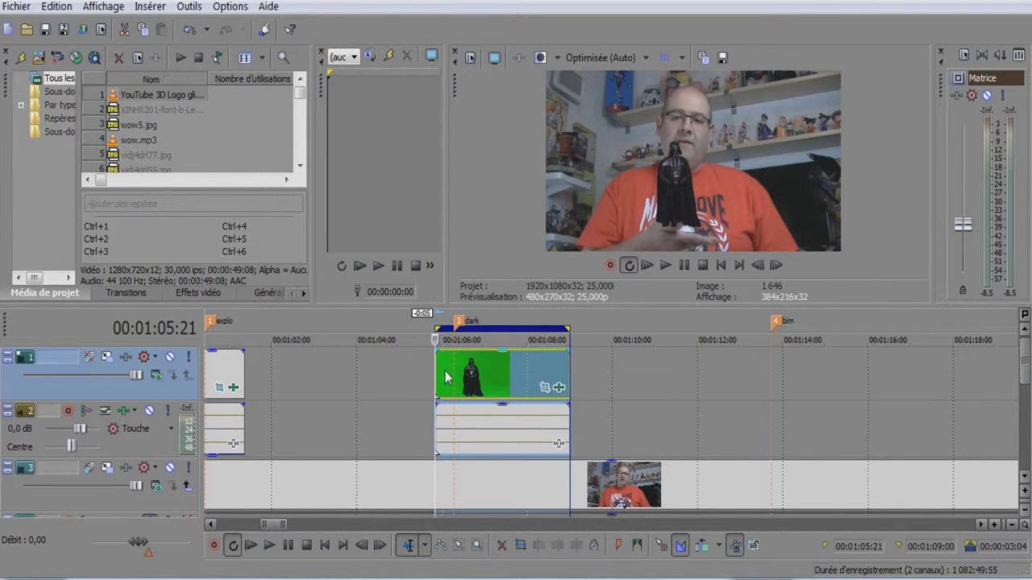
pyautogui.click(445, 382)
pyautogui.click(442, 381)
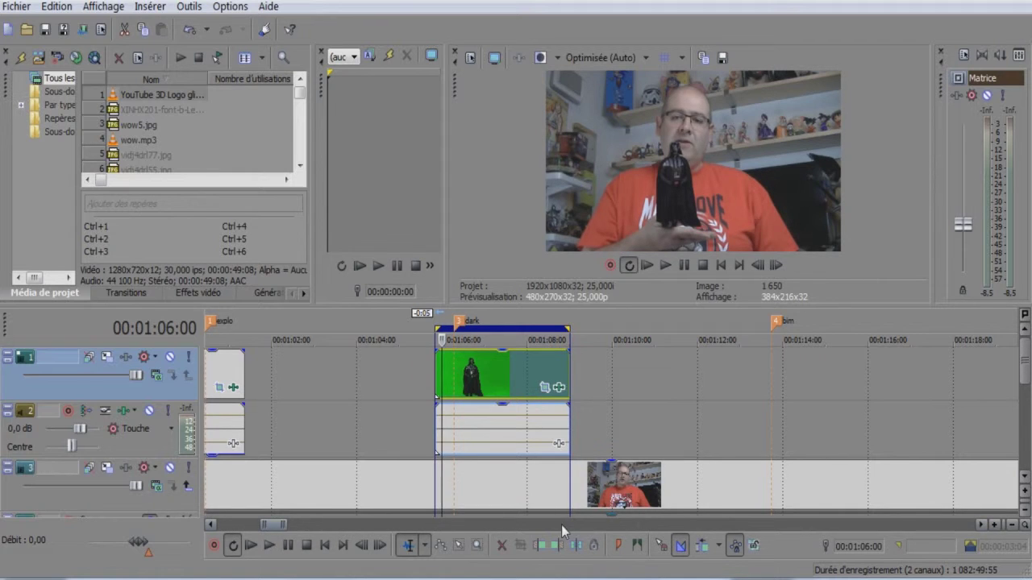
pyautogui.click(540, 547)
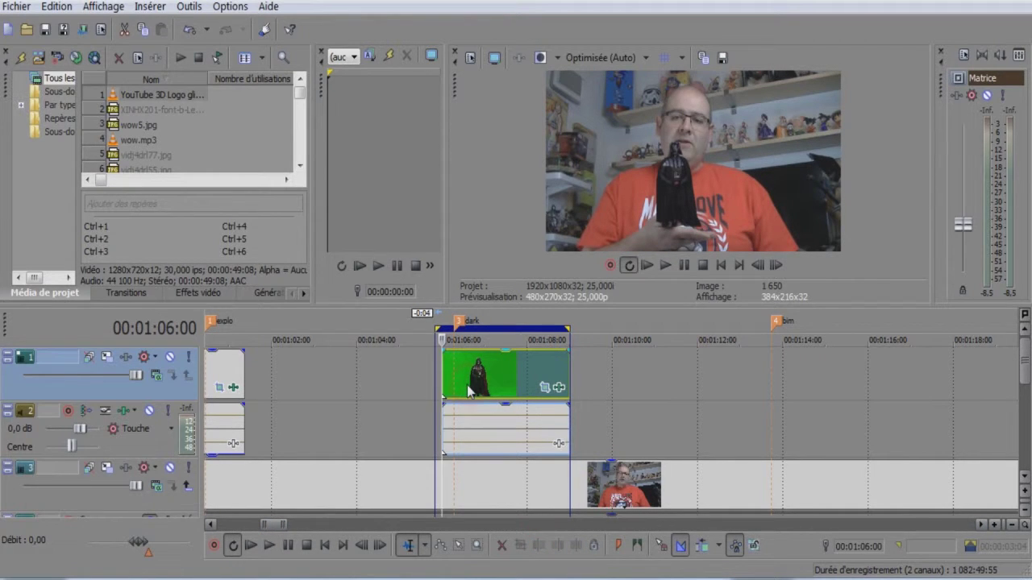
# Move the Darth Vader clip three frames earlier, just before 00:01:06:00, and play it over the open hand
pyautogui.moveTo(470, 391); pyautogui.dragTo(466, 392)
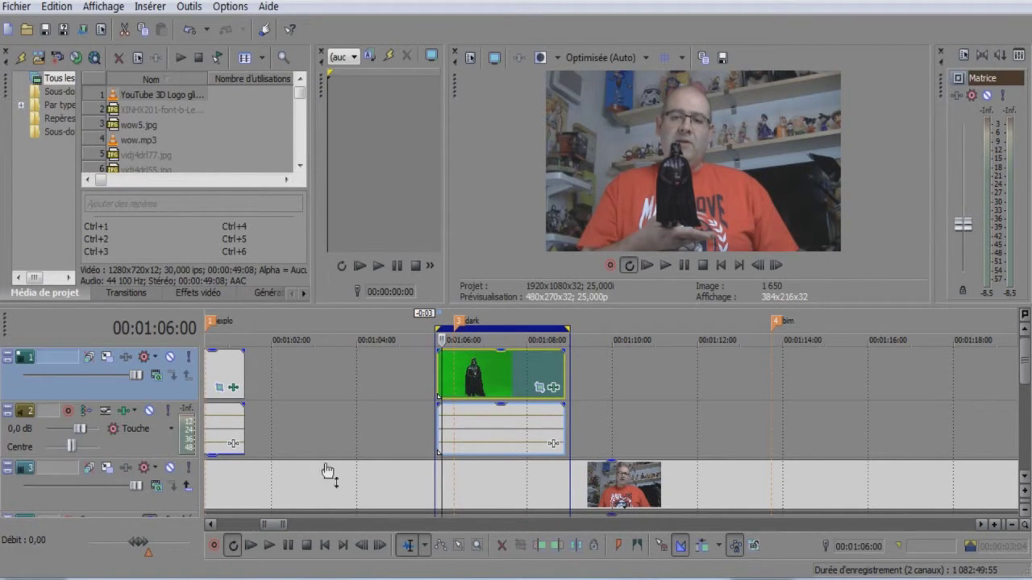
pyautogui.click(271, 547)
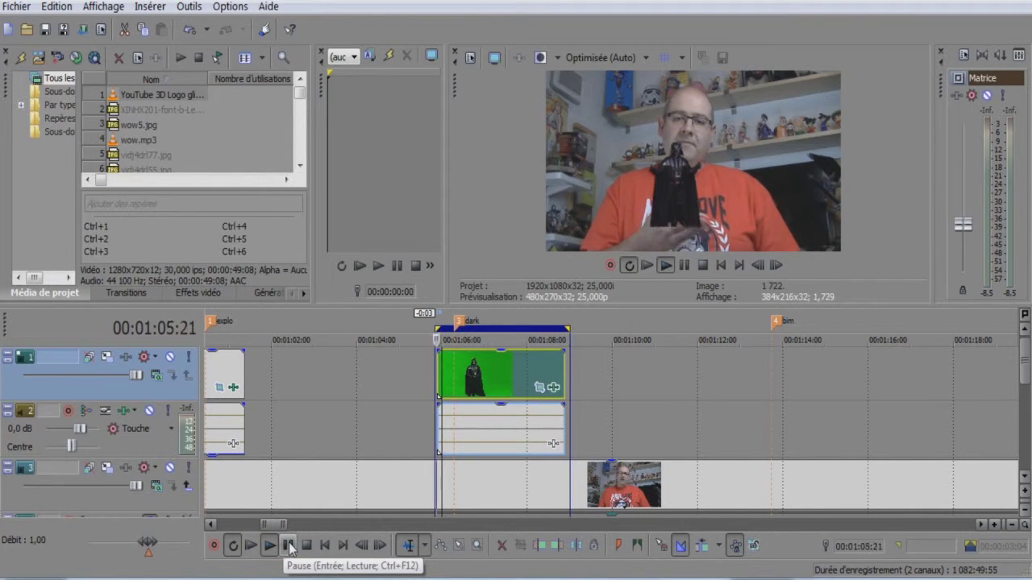
pyautogui.click(290, 547)
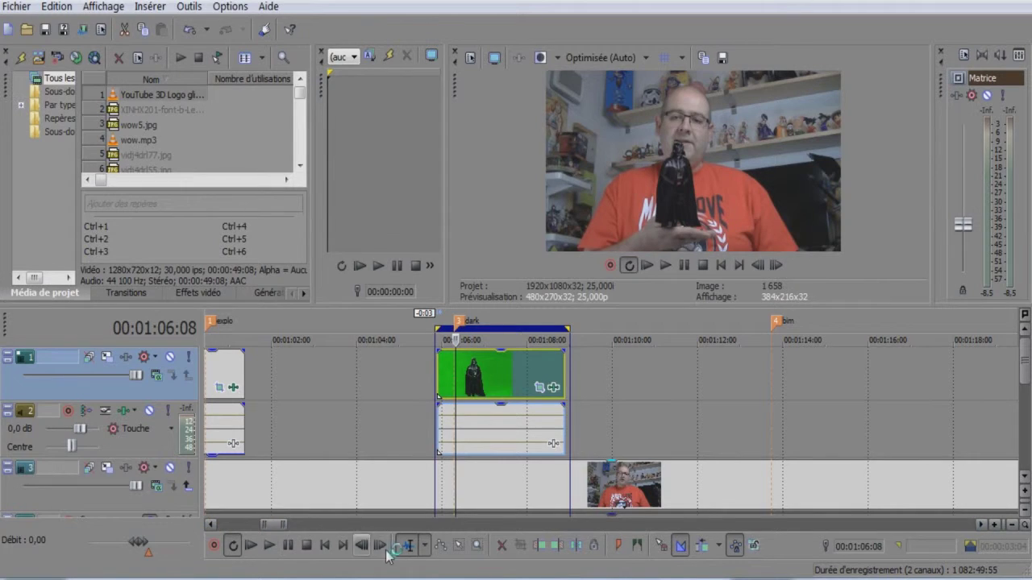
# Find the frame where the Darth Vader clip should stop and trim its end to 00:01:07:20
pyautogui.click(520, 436)
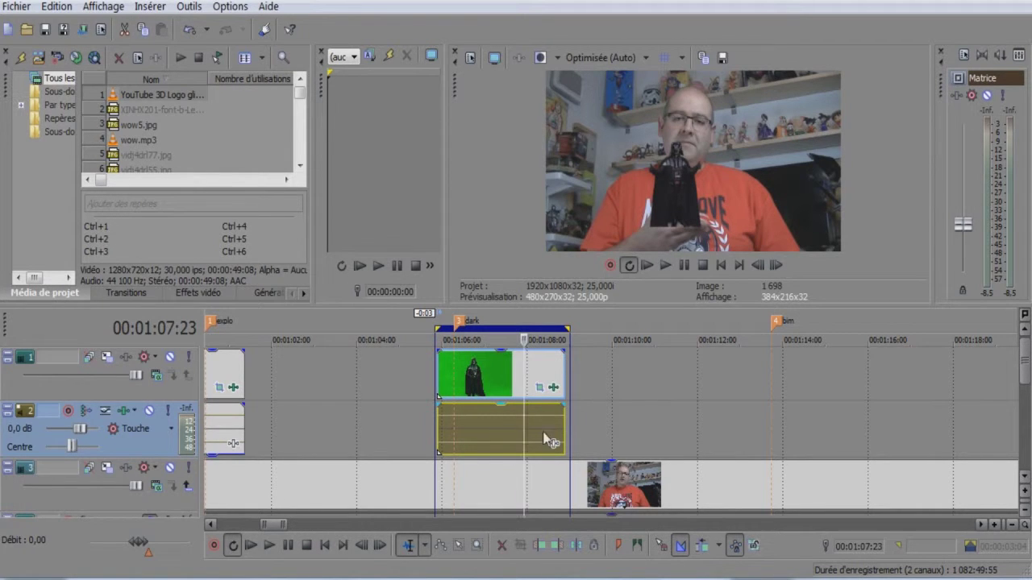
pyautogui.click(379, 546)
pyautogui.click(379, 546)
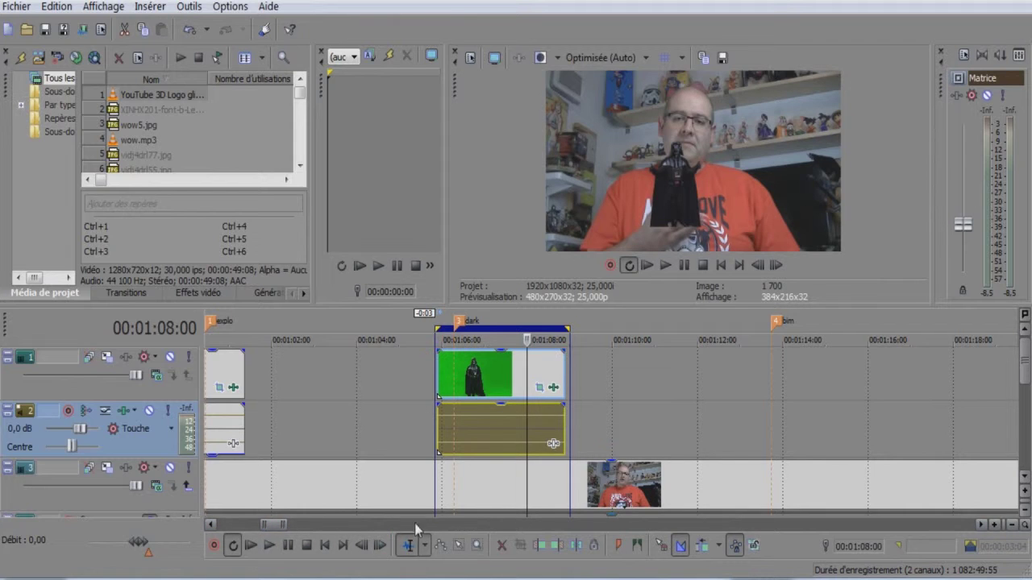
pyautogui.click(363, 546)
pyautogui.click(363, 546)
pyautogui.click(363, 545)
pyautogui.click(363, 546)
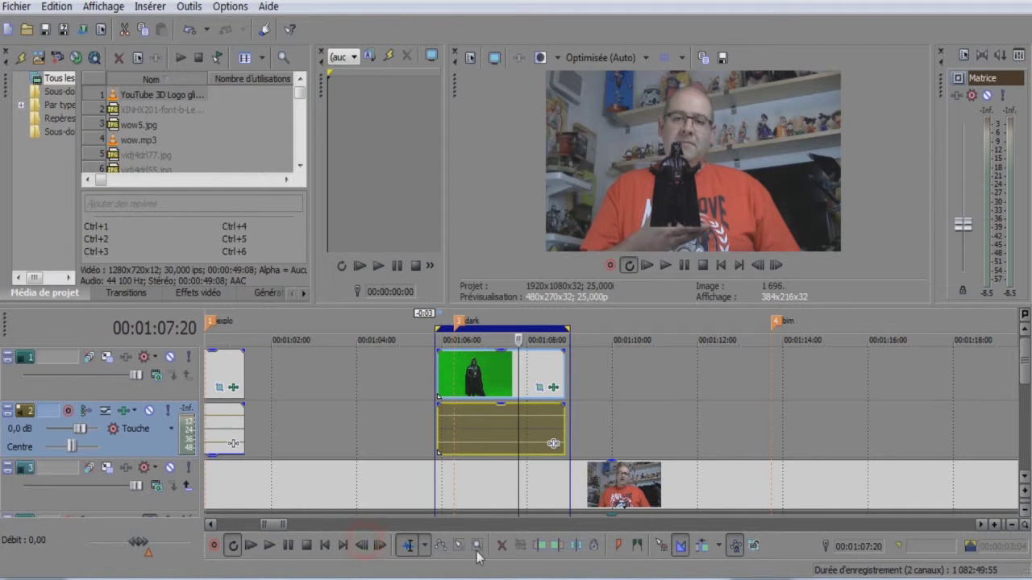
pyautogui.click(556, 546)
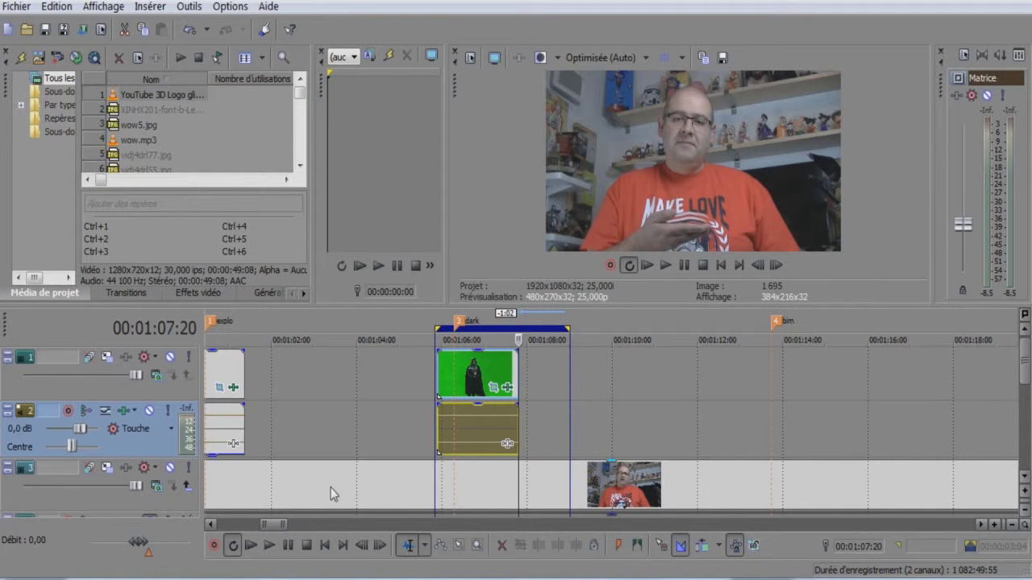
# Play the footage from the bim marker and step back to 00:01:14:08 to examine when the fist meets the head
pyautogui.moveTo(275, 527); pyautogui.dragTo(280, 528)
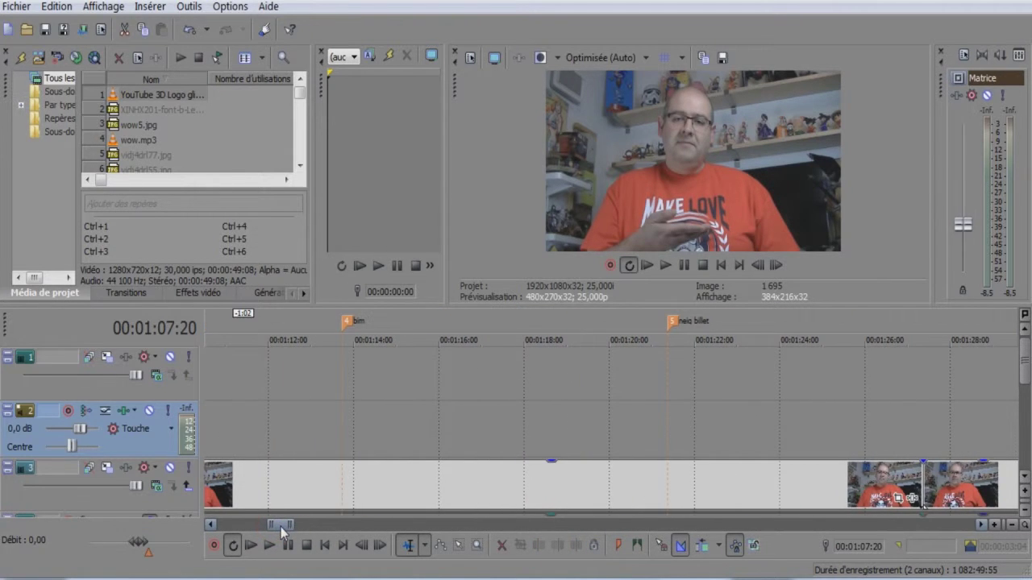
pyautogui.click(345, 443)
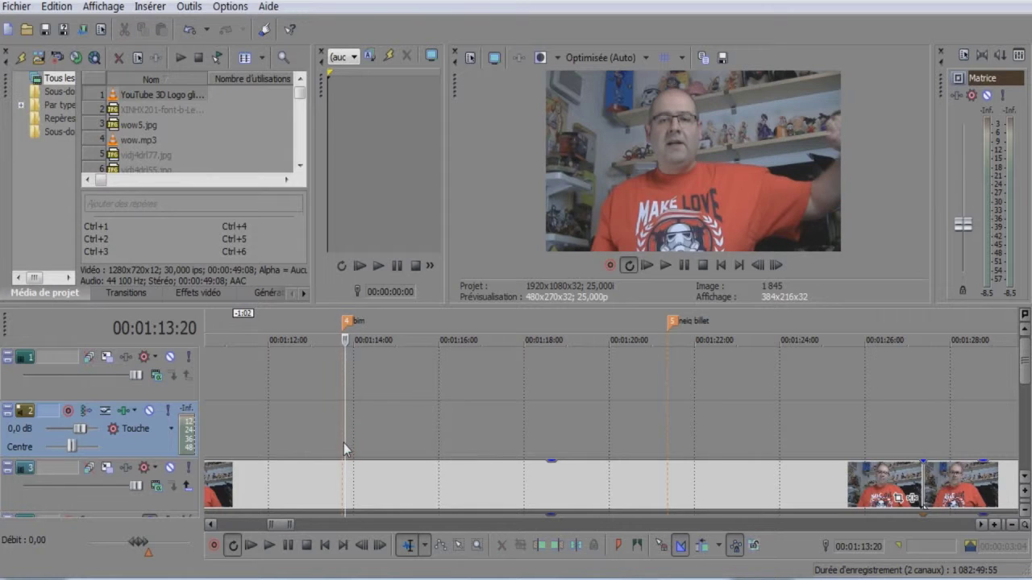
pyautogui.click(342, 449)
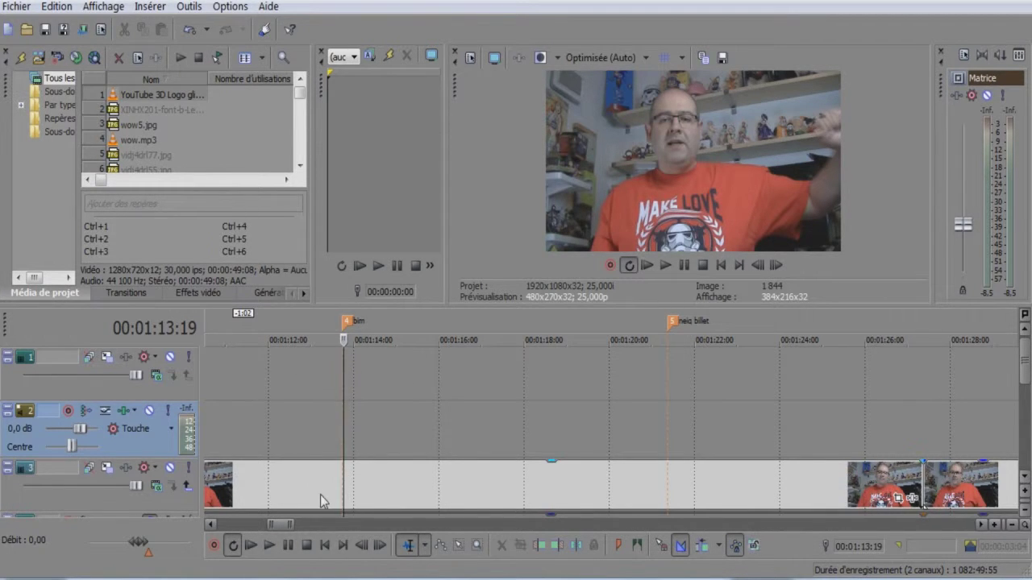
pyautogui.moveTo(284, 523); pyautogui.dragTo(279, 524)
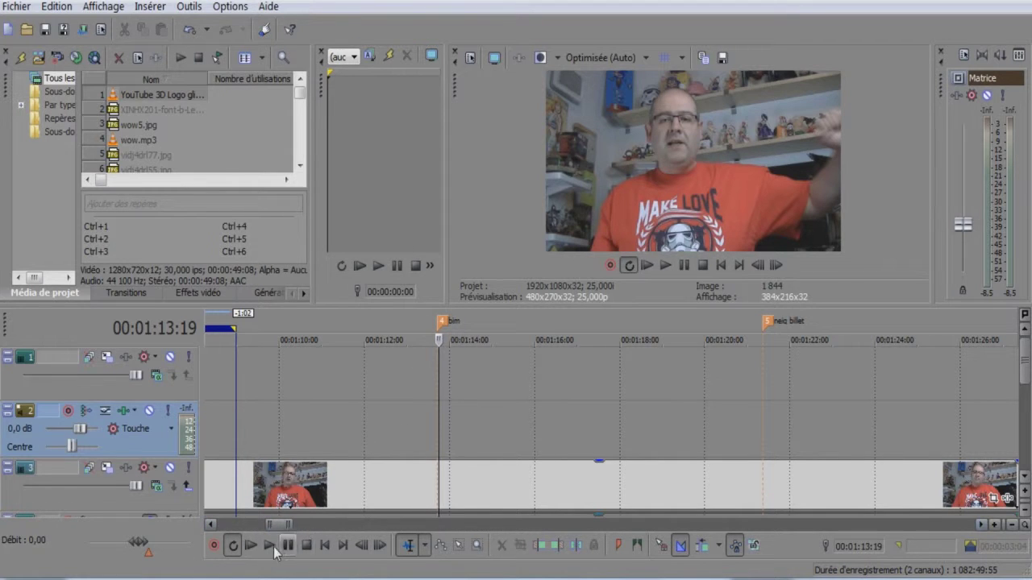
pyautogui.click(269, 546)
pyautogui.click(287, 546)
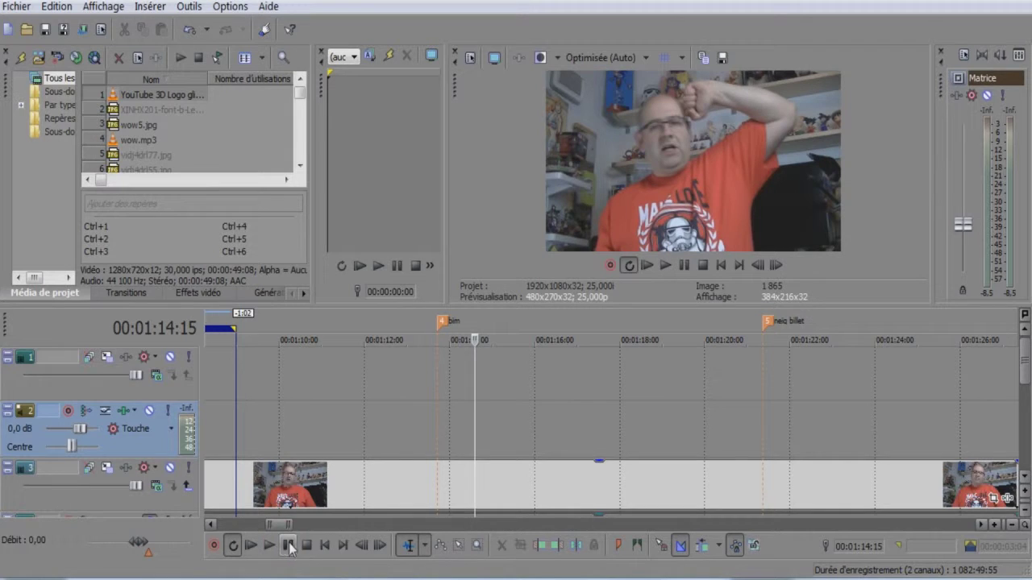
pyautogui.click(362, 546)
pyautogui.click(362, 545)
pyautogui.click(362, 546)
pyautogui.click(362, 546)
pyautogui.click(362, 546)
pyautogui.click(362, 546)
pyautogui.click(362, 545)
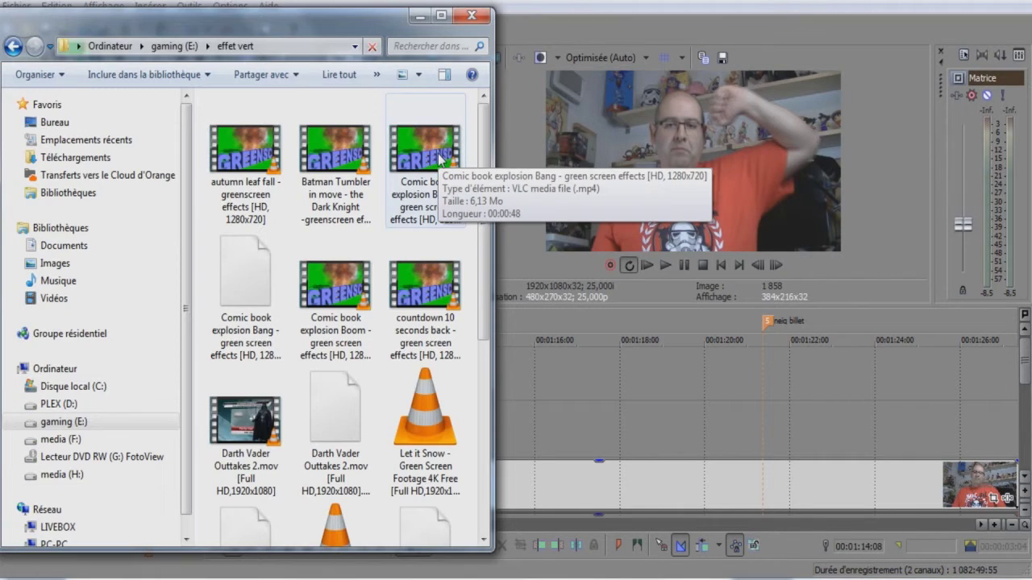
# Bring the Comic book explosion Boom clip from the effet vert folder onto the top tracks at the bim marker
pyautogui.click(93, 576)
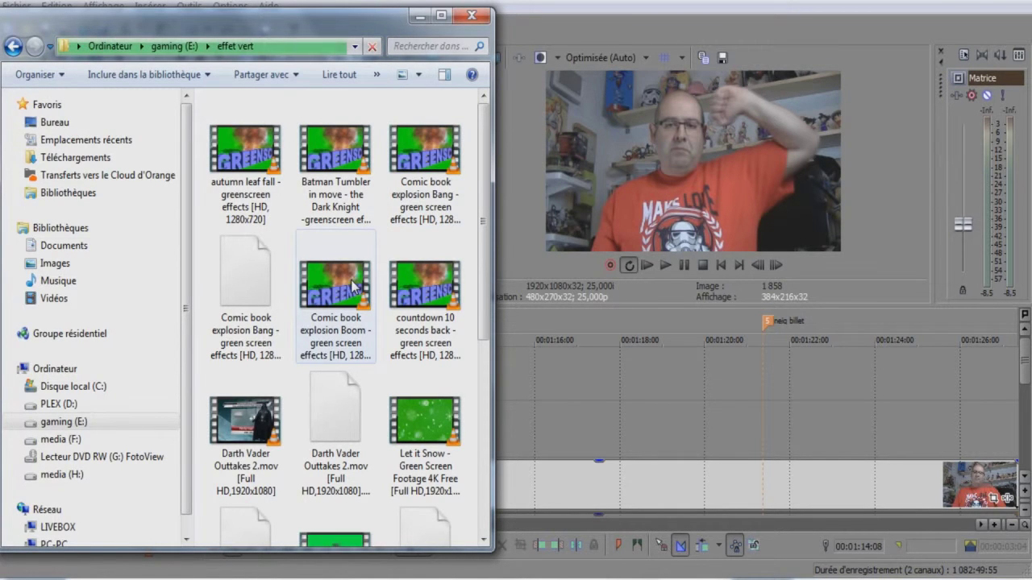
pyautogui.moveTo(369, 25); pyautogui.dragTo(249, 28)
pyautogui.moveTo(217, 290); pyautogui.dragTo(443, 378)
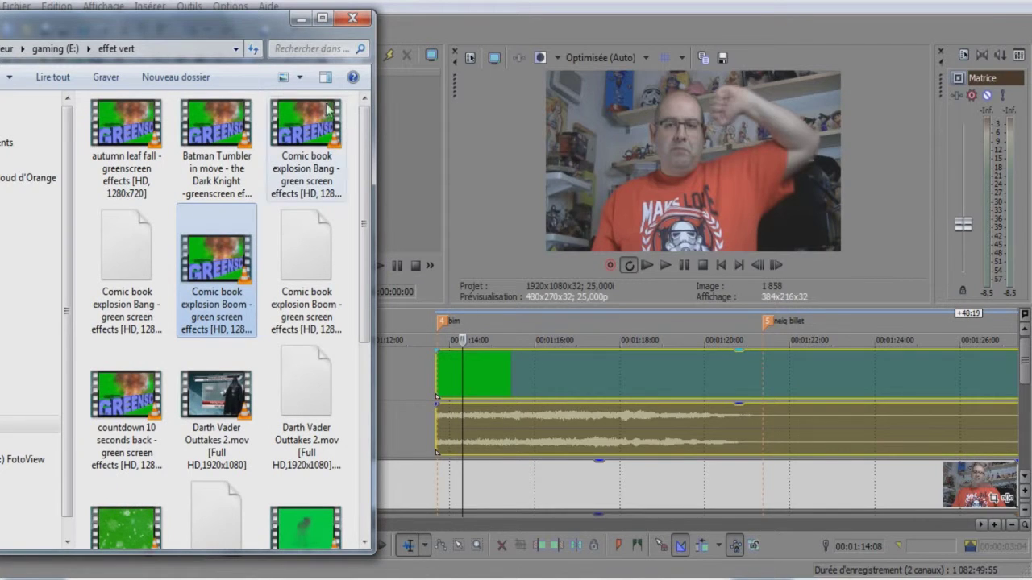
pyautogui.click(300, 17)
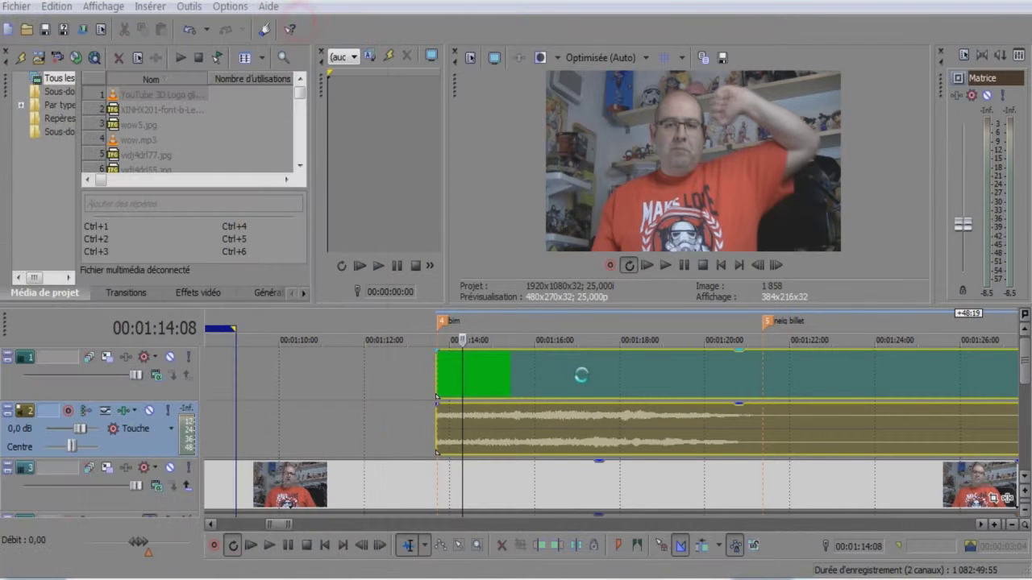
# Skim through the Boom clip, trim its start at 00:01:22:03 and move the shortened clip back to the bim marker
pyautogui.click(507, 373)
pyautogui.click(538, 377)
pyautogui.click(609, 383)
pyautogui.click(682, 381)
pyautogui.click(797, 383)
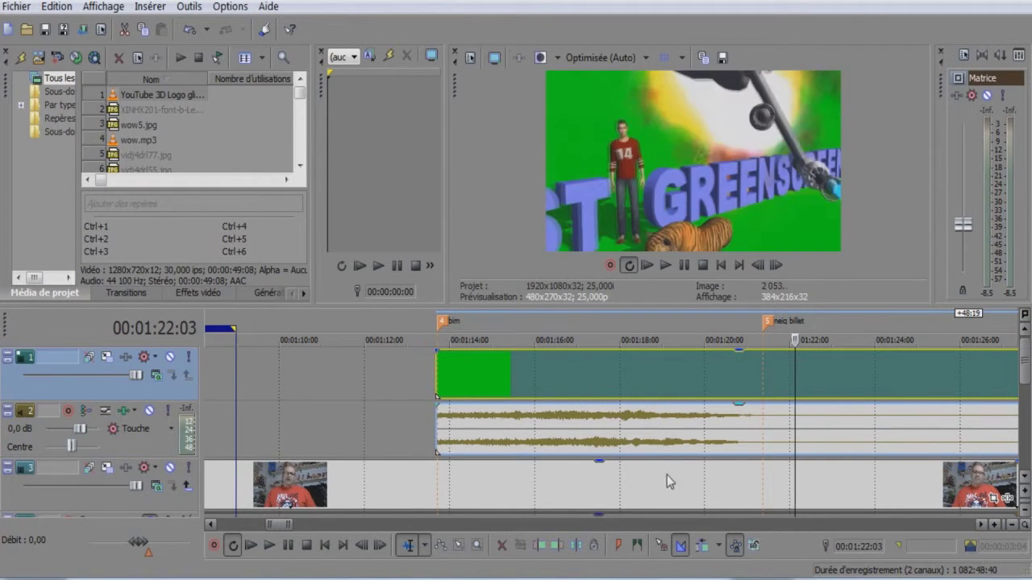
pyautogui.click(540, 546)
pyautogui.moveTo(847, 393)
pyautogui.mouseDown()
pyautogui.moveTo(516, 383)
pyautogui.moveTo(533, 375)
pyautogui.mouseUp()
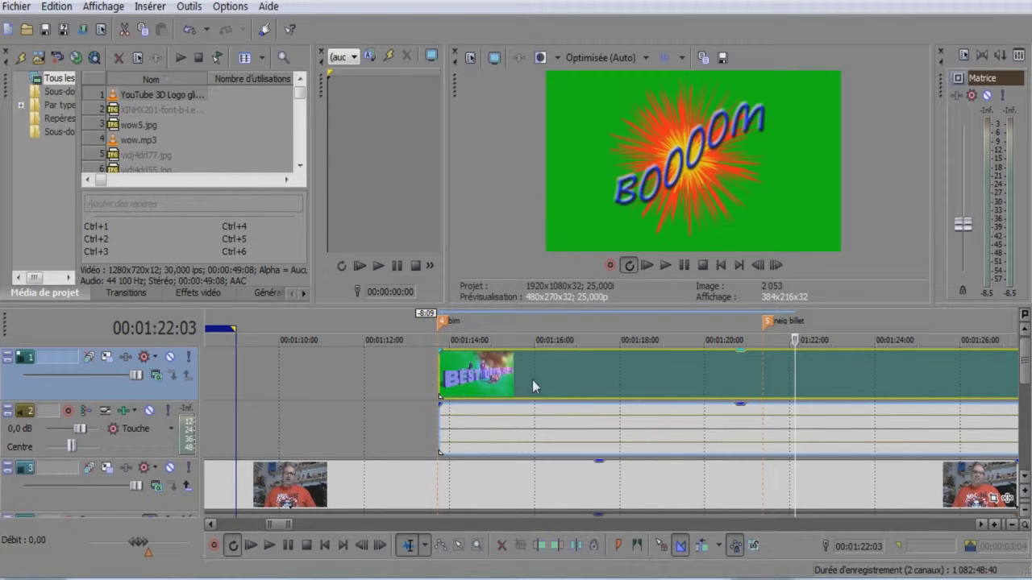
# Trim the Boom clip's start again at 00:01:16:00 and move it back to the bim marker
pyautogui.click(533, 369)
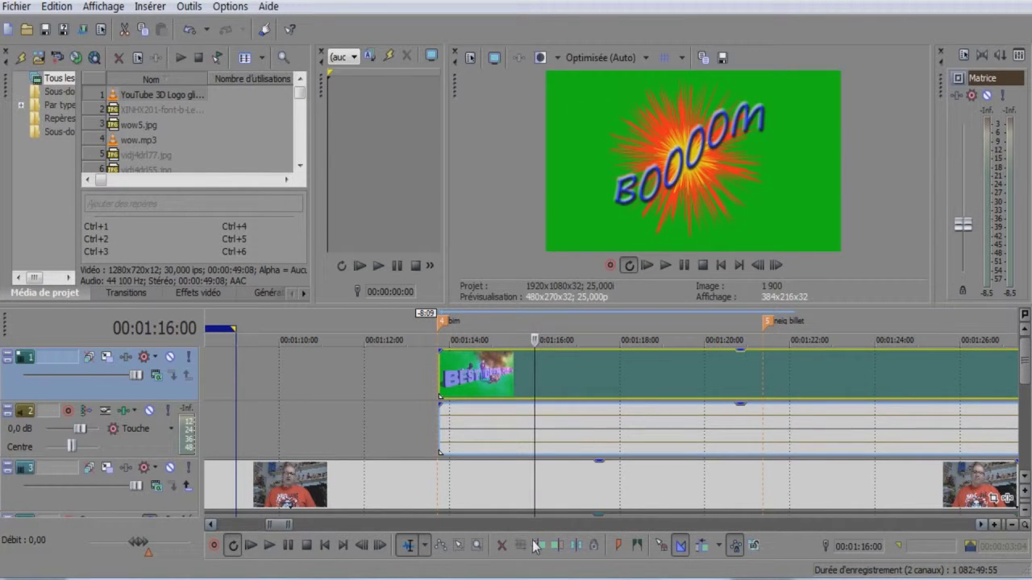
pyautogui.click(538, 547)
pyautogui.moveTo(588, 373); pyautogui.dragTo(491, 364)
# Trim the Boom clip's end to about 1.6 seconds after the bim marker and place the playhead at 00:01:14:14
pyautogui.click(507, 381)
pyautogui.click(558, 544)
pyautogui.click(474, 377)
# Add the Incrustation en chrominance Sony effect to the Boom clip and uncover the video preview
pyautogui.click(496, 387)
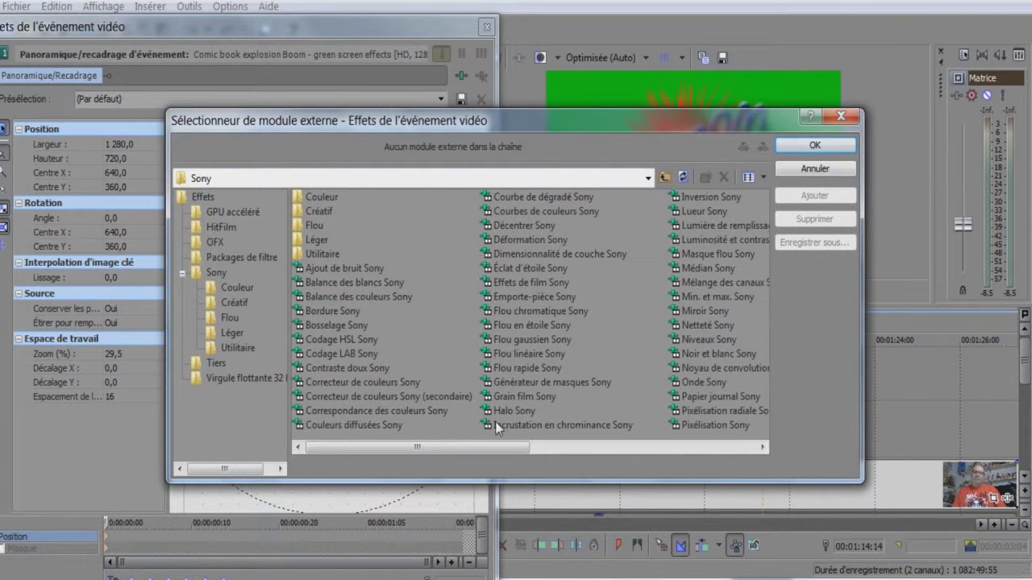
pyautogui.doubleClick(496, 426)
pyautogui.click(795, 147)
pyautogui.moveTo(407, 26); pyautogui.dragTo(330, 27)
# Compare the Boom clip with and without the chroma key effect and leave the effect disabled
pyautogui.click(81, 150)
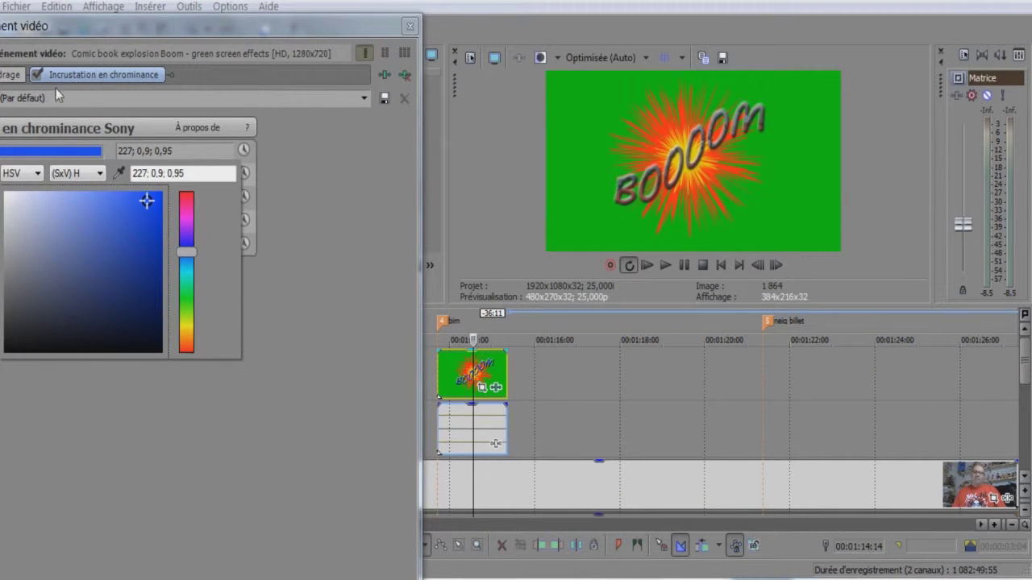
pyautogui.click(37, 75)
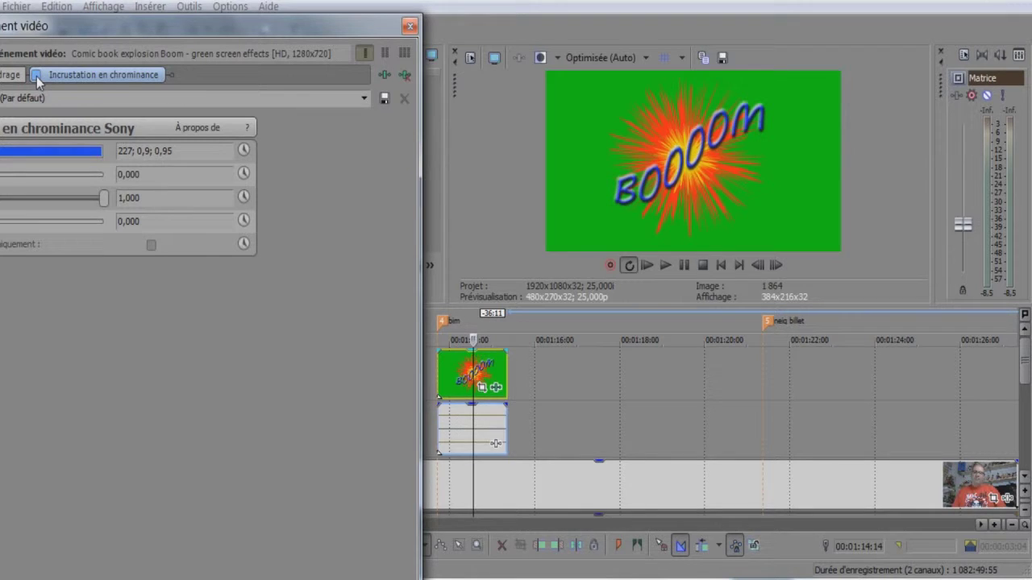
pyautogui.click(36, 77)
pyautogui.click(36, 77)
pyautogui.click(37, 77)
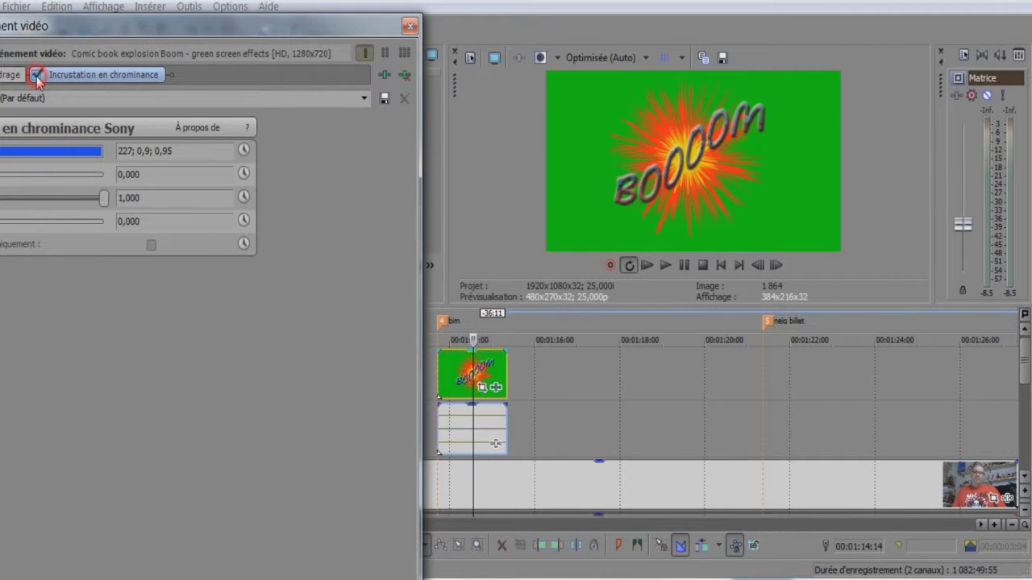
pyautogui.click(36, 76)
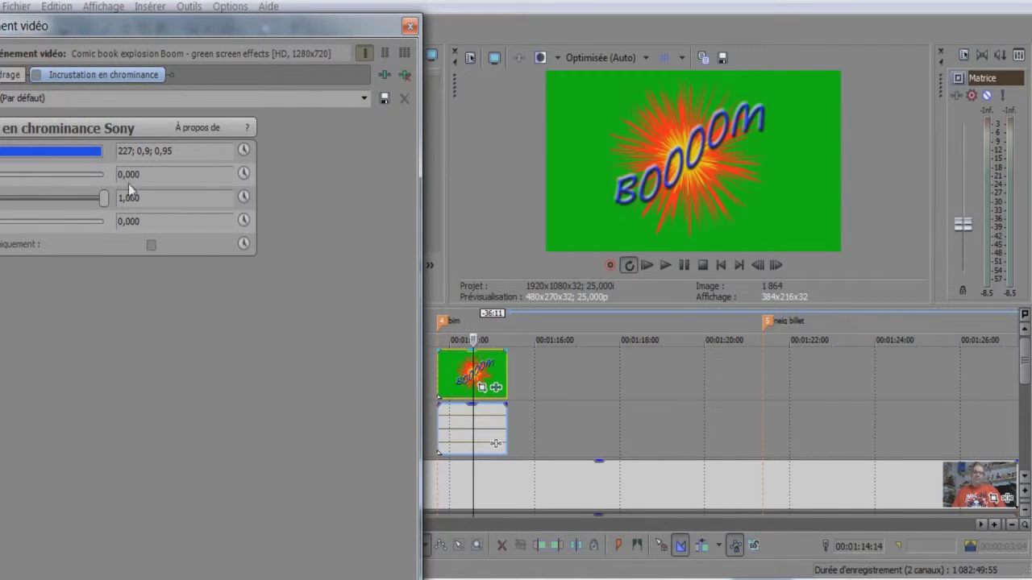
# Sample the Boom clip's green background (120; 0,96; 0,79) as the key colour and re-enable the chroma key effect
pyautogui.click(80, 152)
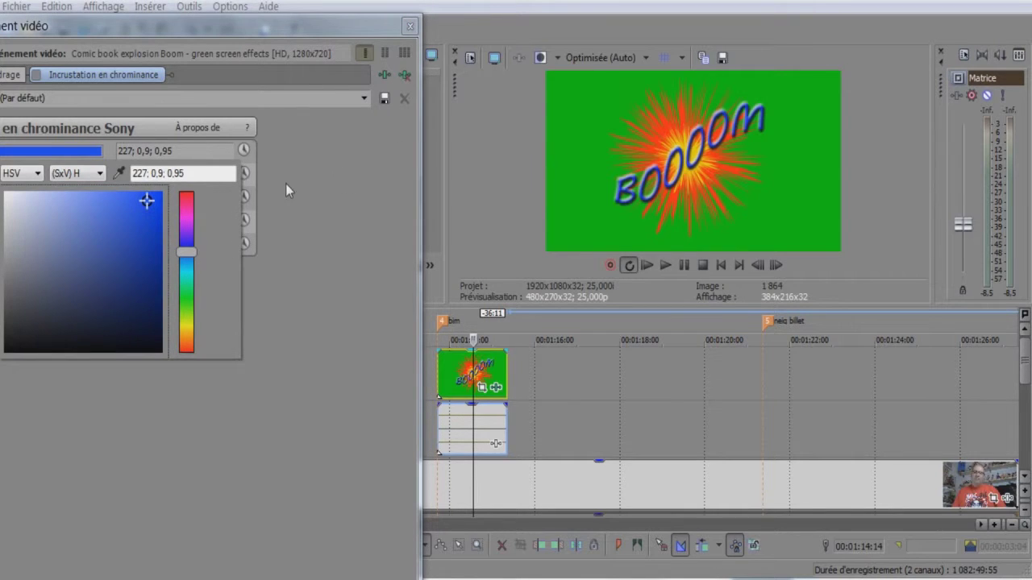
pyautogui.click(577, 172)
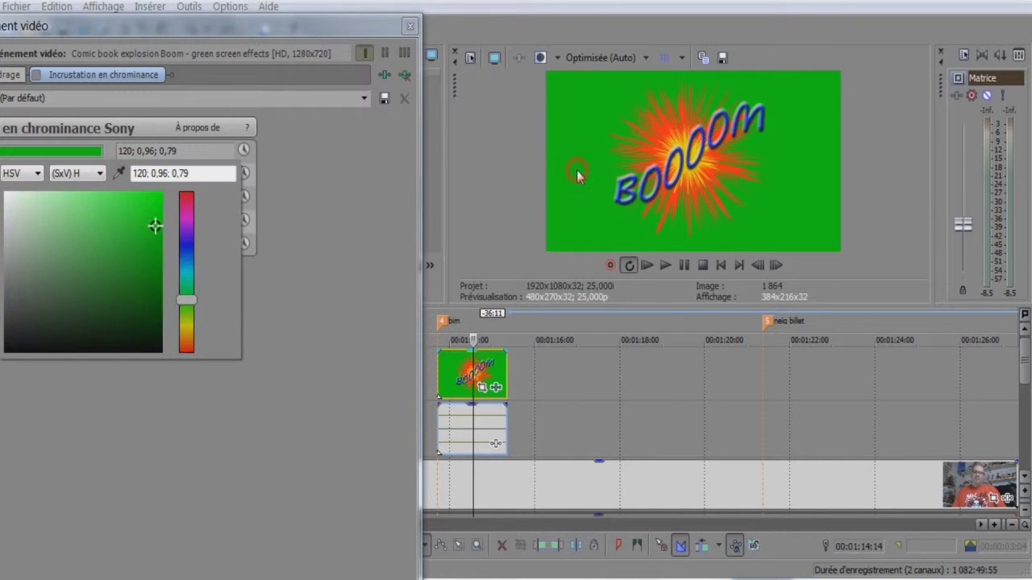
pyautogui.click(37, 76)
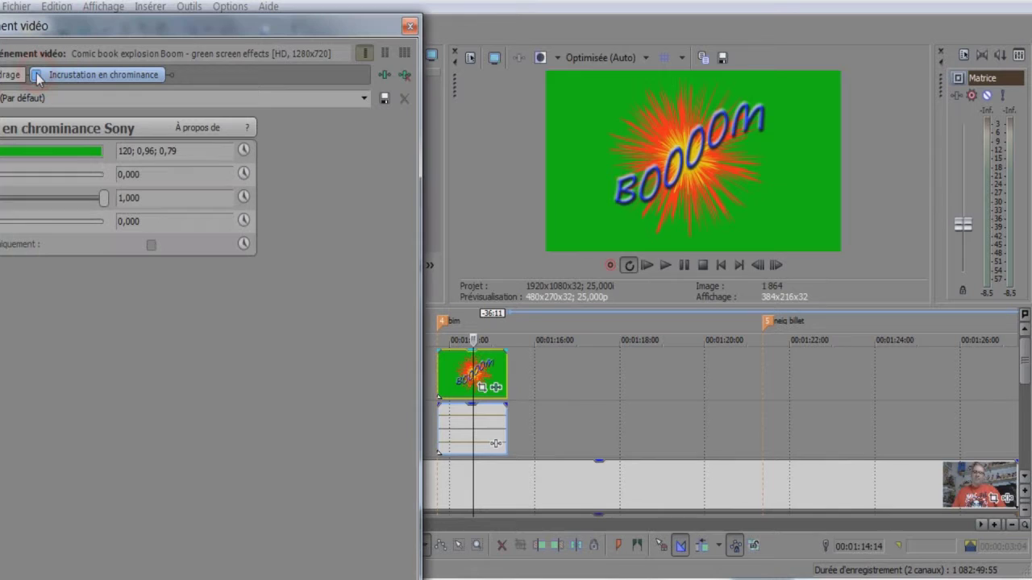
pyautogui.click(37, 75)
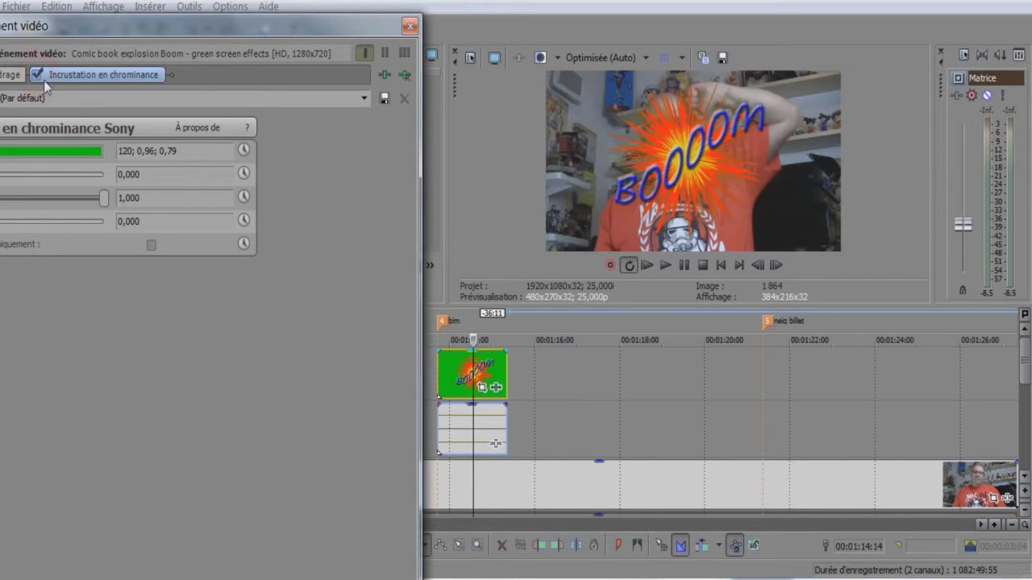
pyautogui.click(411, 27)
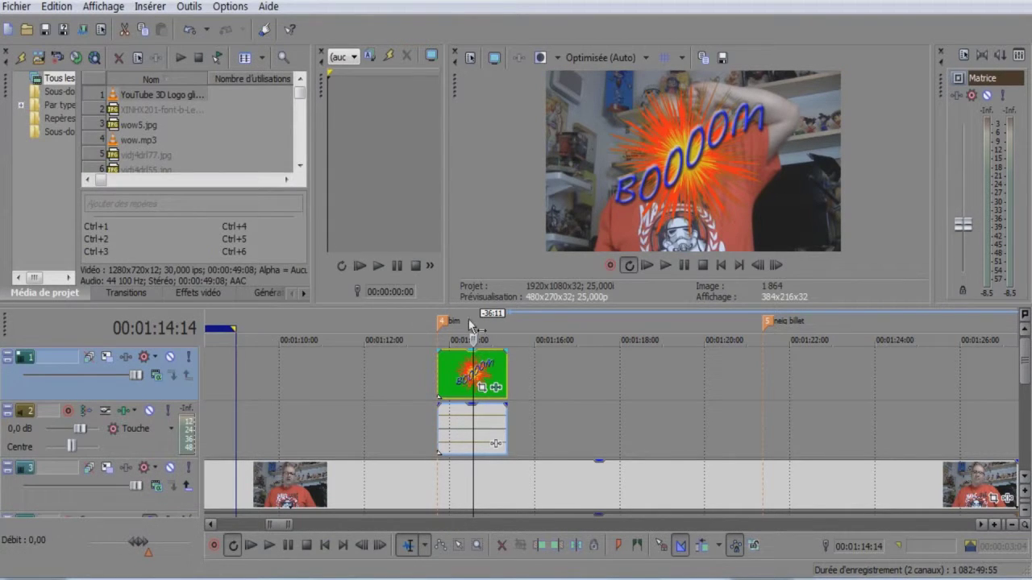
# Enlarge the Boom clip's crop frame to about 2569 x 1445, centred at about 599, 842, to shrink the explosion over the head
pyautogui.click(483, 390)
pyautogui.moveTo(274, 301); pyautogui.dragTo(255, 322)
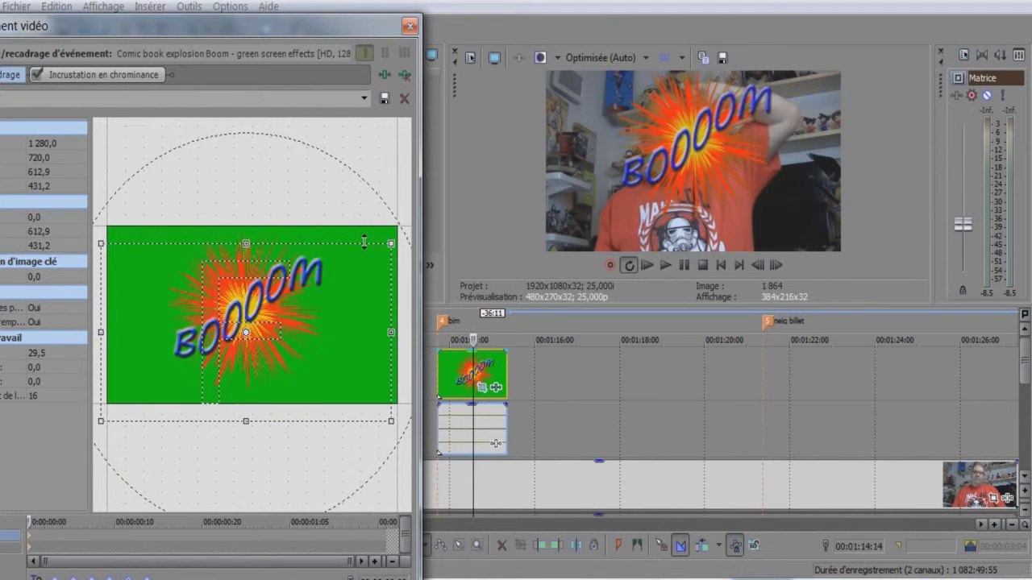
pyautogui.moveTo(393, 243); pyautogui.dragTo(540, 77)
pyautogui.moveTo(217, 295); pyautogui.dragTo(217, 400)
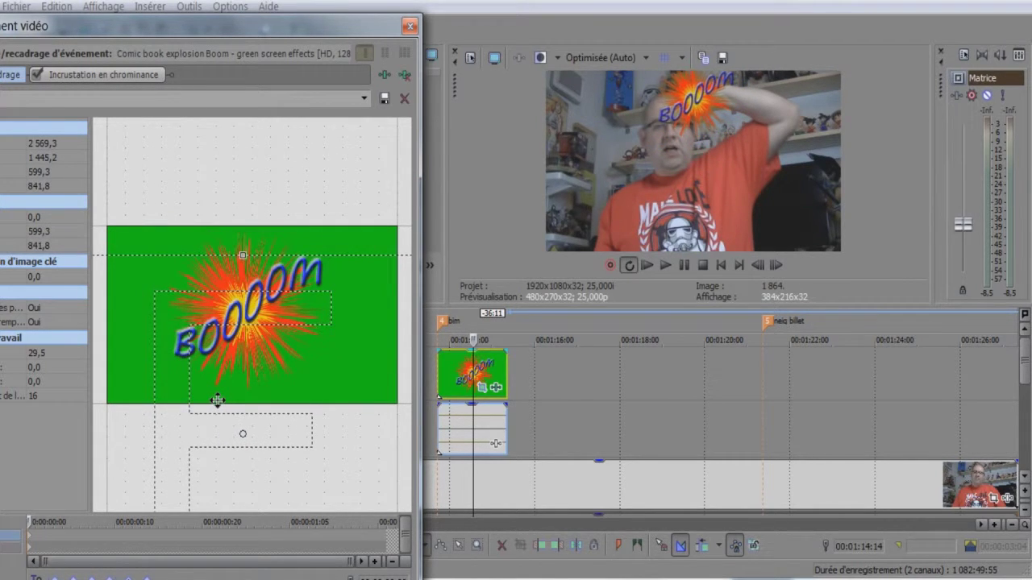
pyautogui.click(410, 27)
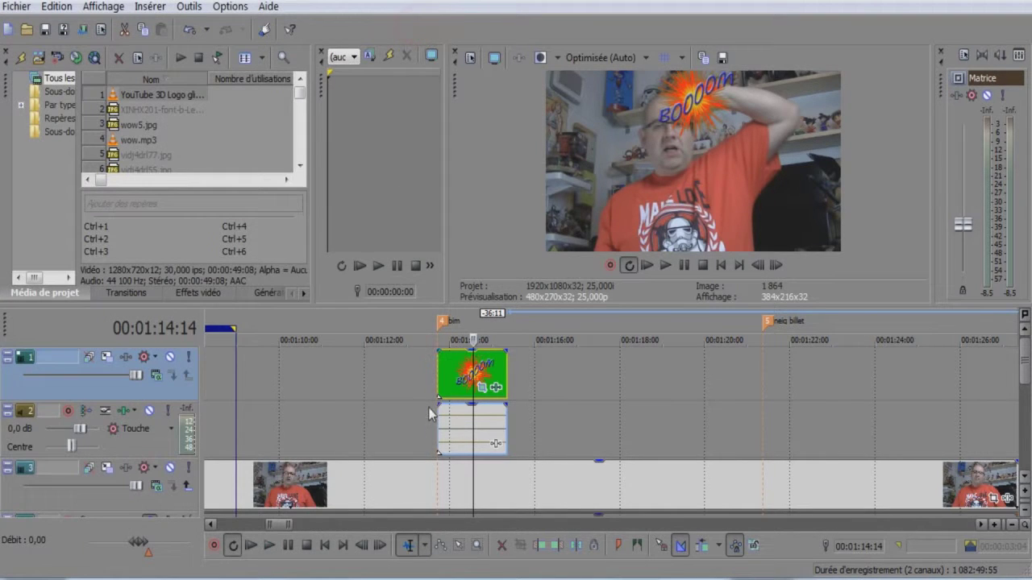
# Play the Boom clip from its beginning and trim its start to 00:01:14:07, as the fist reaches the head
pyautogui.click(433, 419)
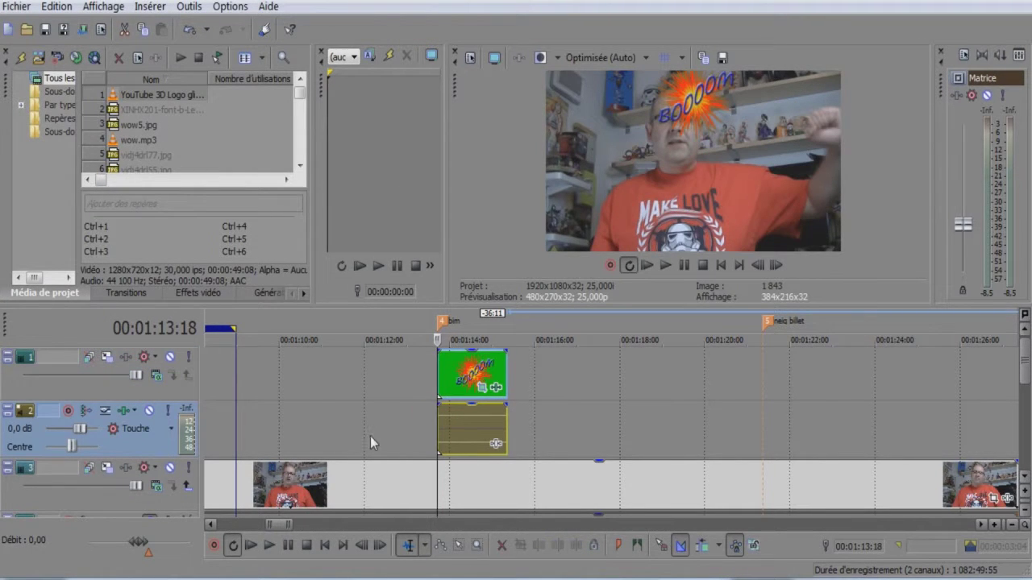
pyautogui.click(272, 546)
pyautogui.click(287, 547)
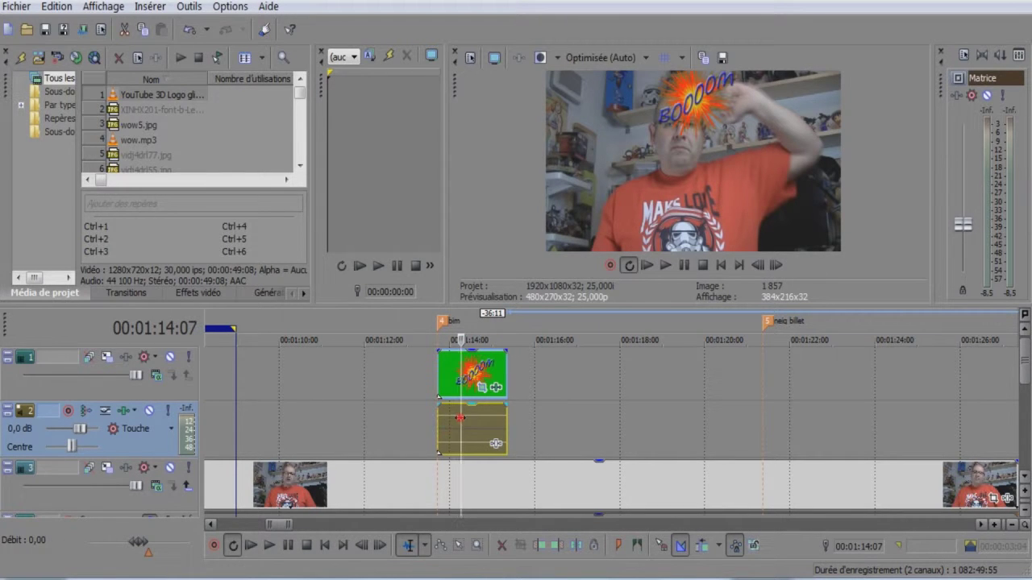
pyautogui.click(538, 547)
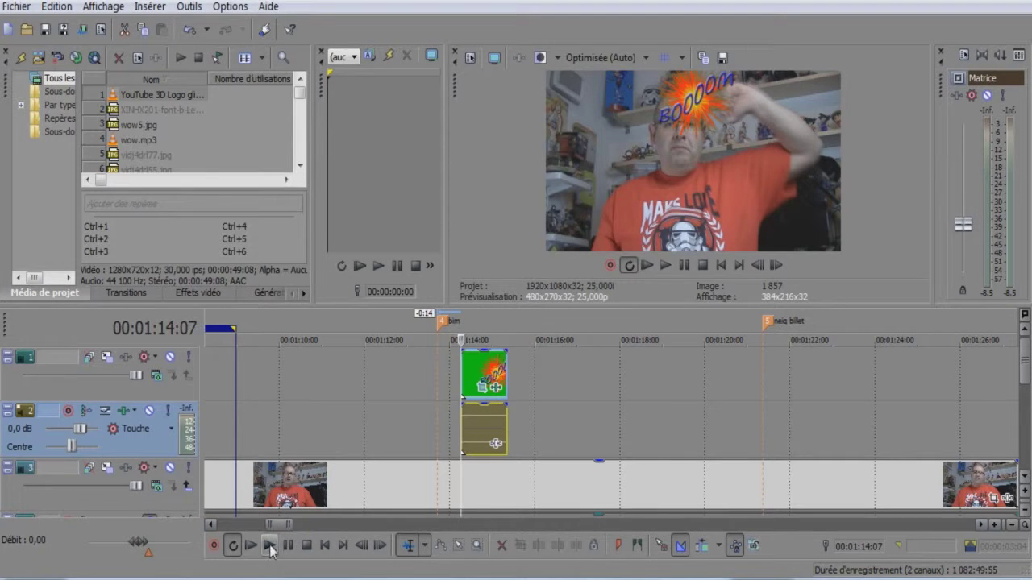
# Play on to 00:01:15:15, where the second blow lands, and add the Comic book explosion Bang clip after the Boom clip on track 1
pyautogui.click(269, 545)
pyautogui.click(288, 546)
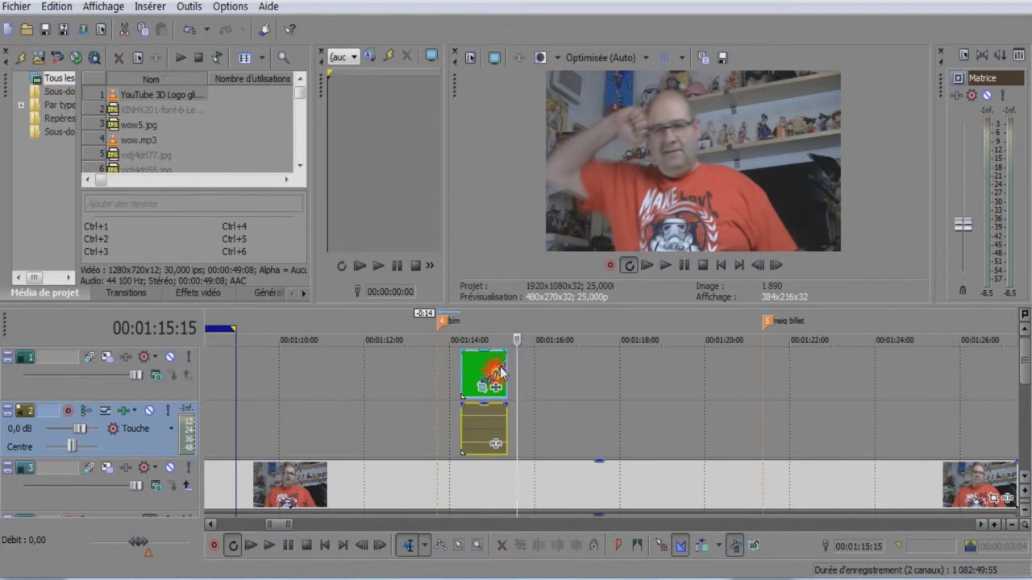
pyautogui.click(97, 506)
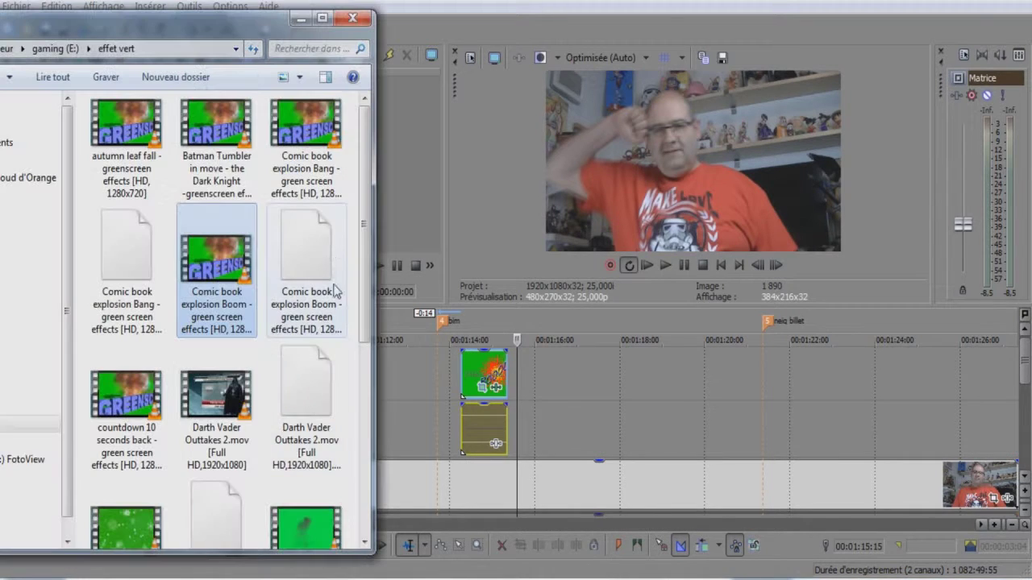
pyautogui.click(301, 137)
pyautogui.moveTo(516, 347); pyautogui.dragTo(544, 375)
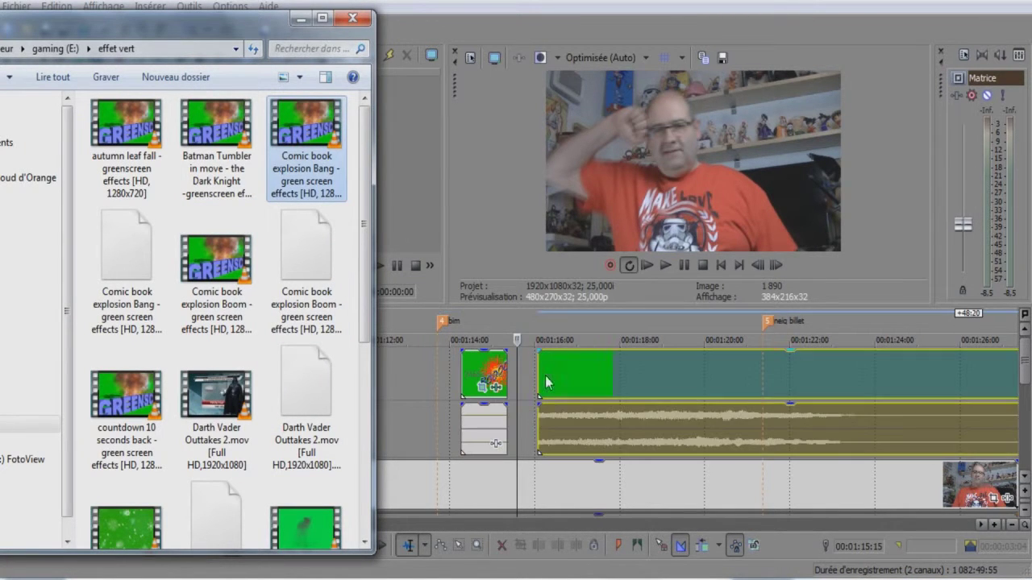
pyautogui.click(300, 20)
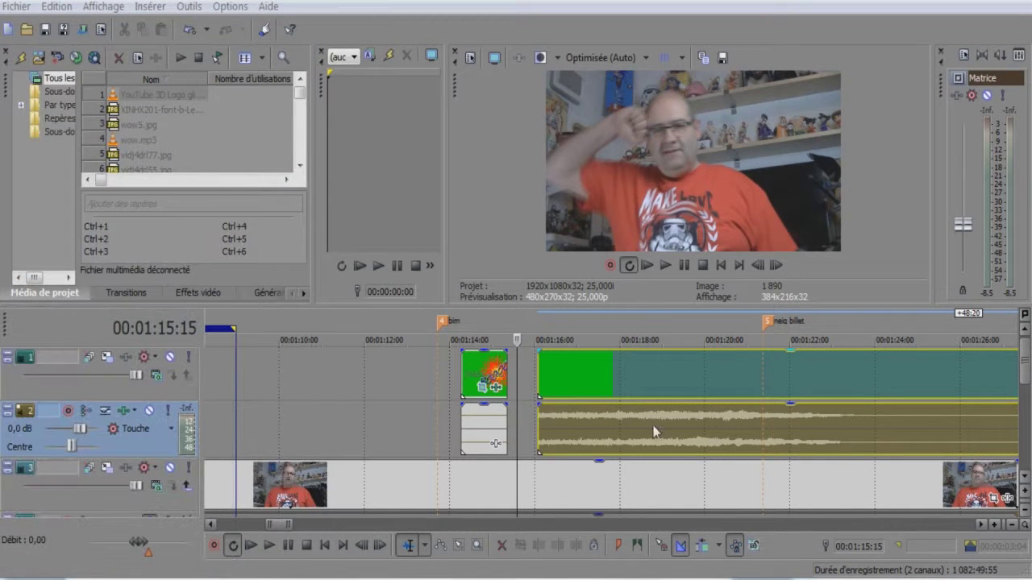
# Search the Bang clip for the BANG burst, cutting away its opening at 00:01:23:04 and shifting the remaining clip earlier
pyautogui.click(728, 371)
pyautogui.click(813, 371)
pyautogui.click(869, 374)
pyautogui.moveTo(900, 378); pyautogui.dragTo(802, 376)
pyautogui.click(839, 381)
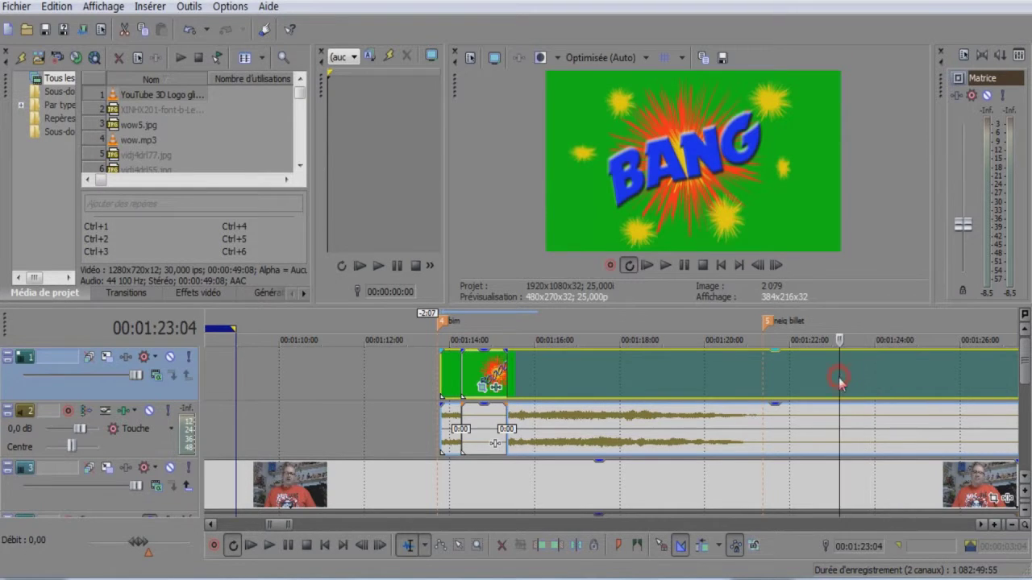
pyautogui.hotkey('ctrl', 'x')
pyautogui.hotkey('ctrl', 'v')
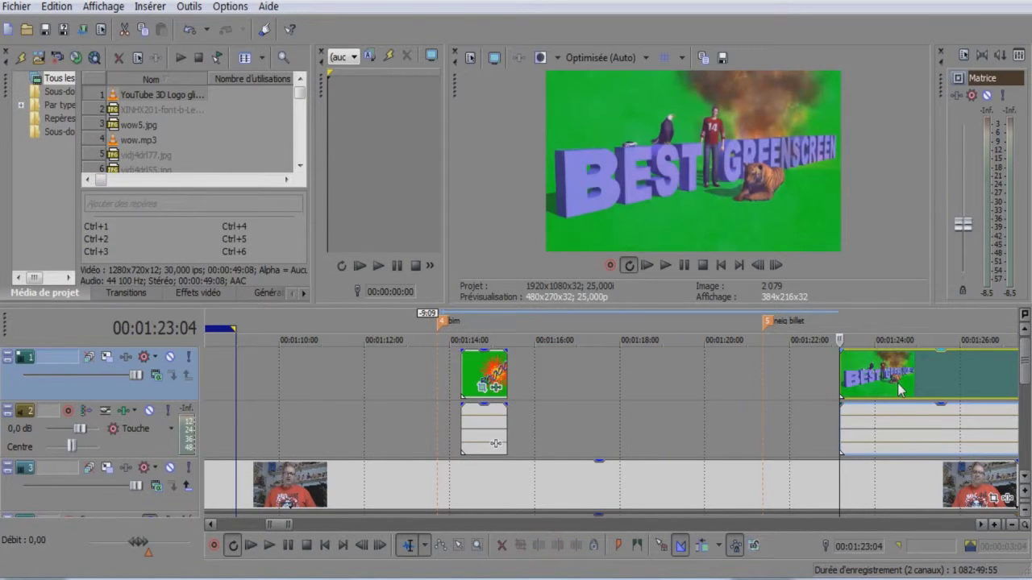
pyautogui.moveTo(901, 391); pyautogui.dragTo(752, 392)
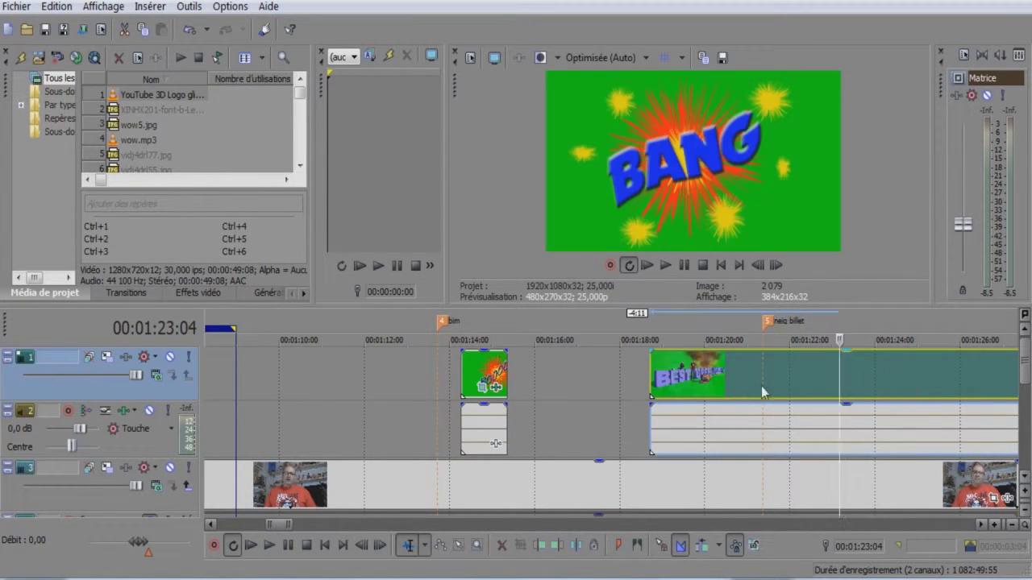
# Trim the Bang clip to the section between 00:01:22:21 and 00:01:23:19 and move it just behind the Boom clip
pyautogui.click(824, 378)
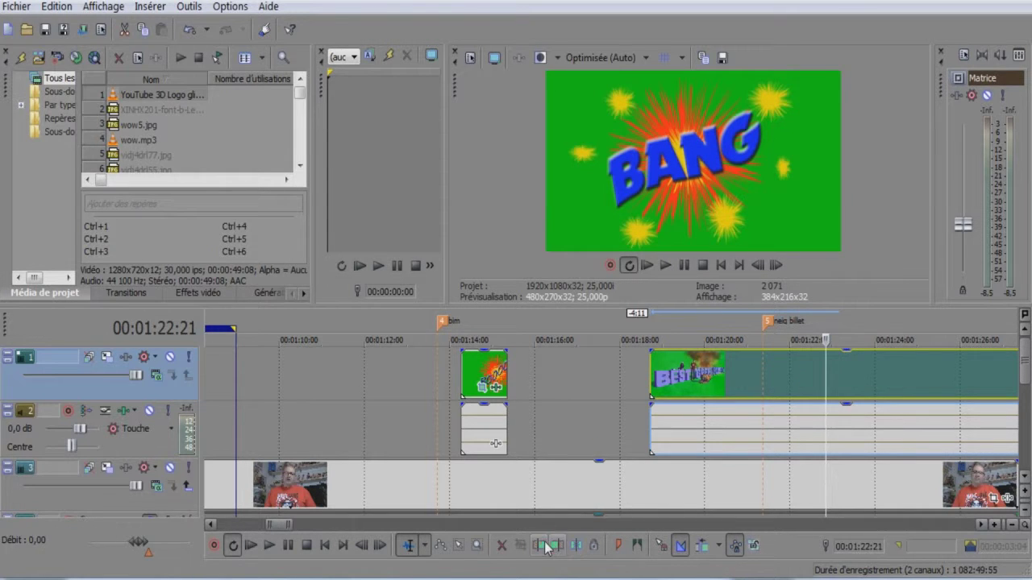
pyautogui.moveTo(669, 443); pyautogui.dragTo(845, 445)
pyautogui.click(865, 388)
pyautogui.click(558, 546)
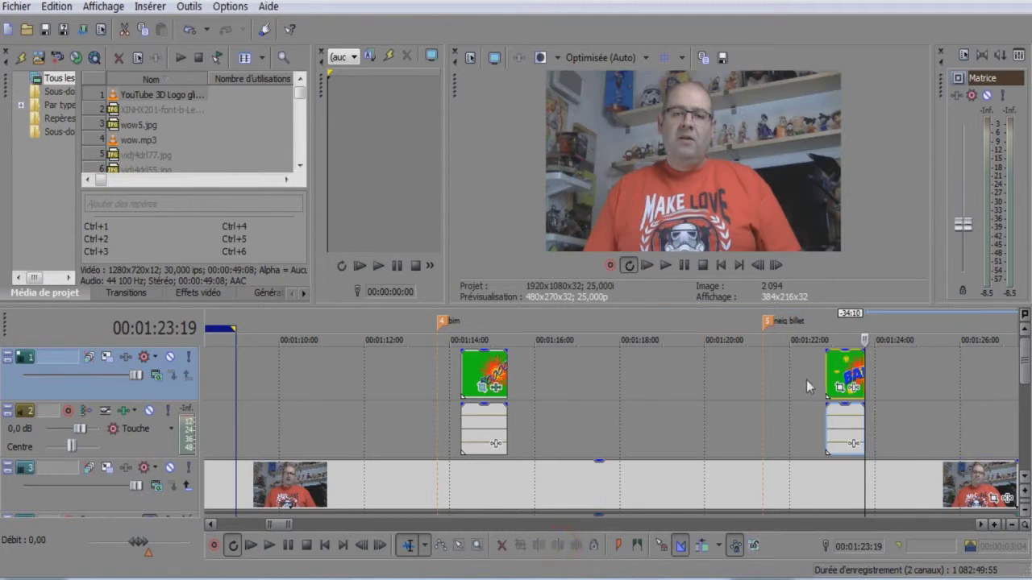
pyautogui.moveTo(839, 373); pyautogui.dragTo(528, 385)
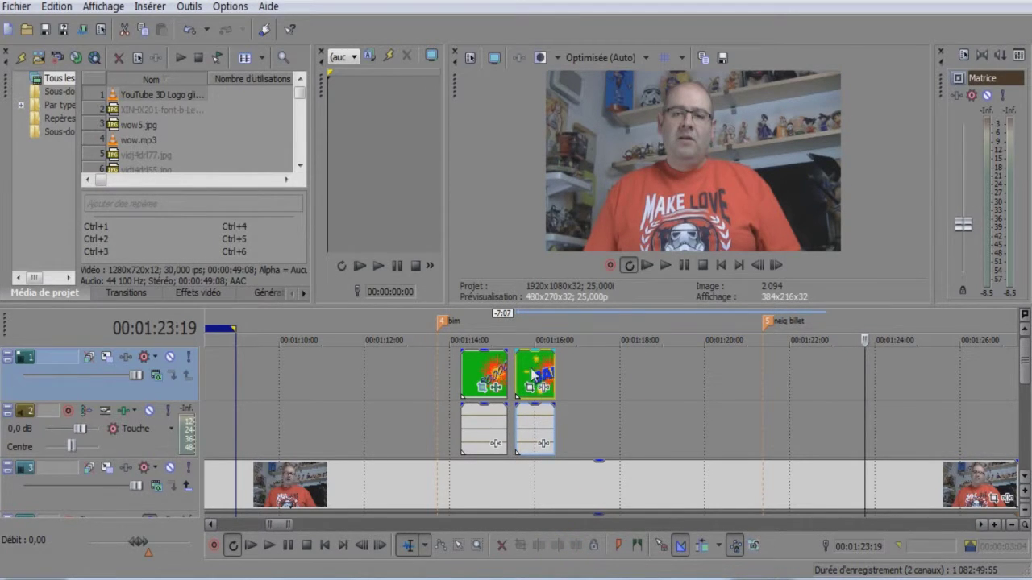
# Add the Incrustation en chrominance Sony effect to the Bang clip and switch the effect off for colour sampling
pyautogui.click(531, 338)
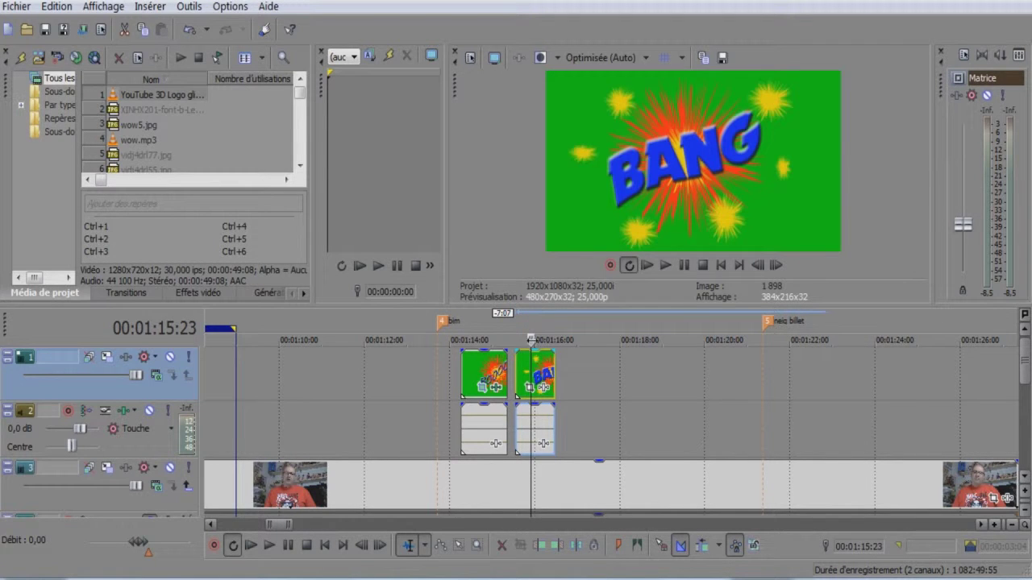
pyautogui.click(545, 388)
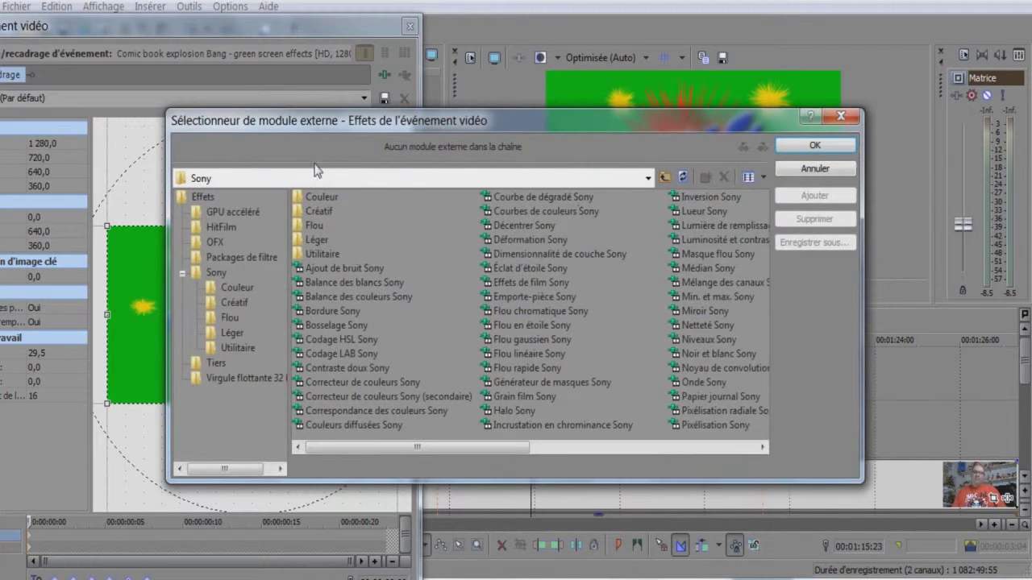
pyautogui.click(575, 425)
pyautogui.click(816, 145)
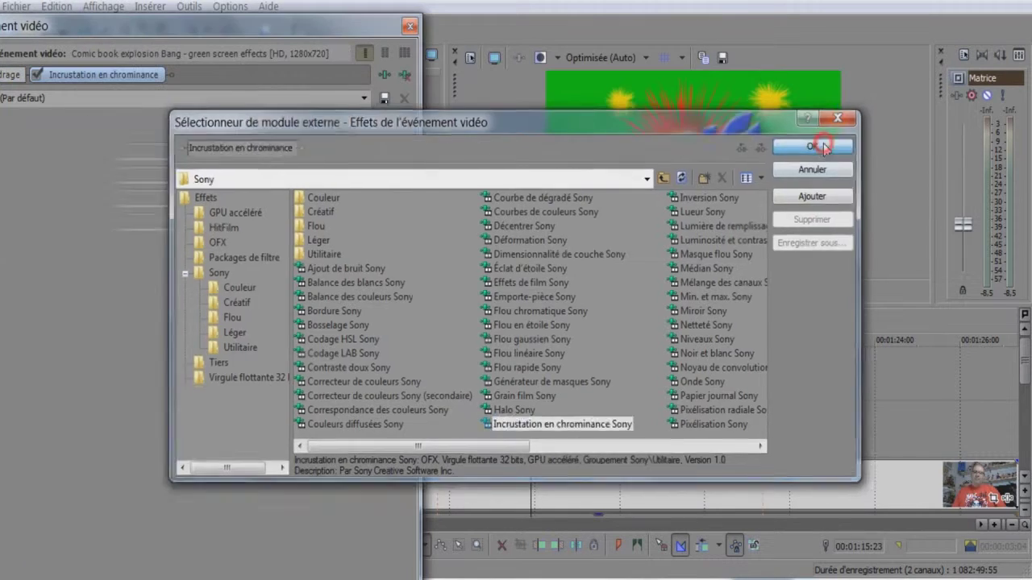
pyautogui.click(37, 74)
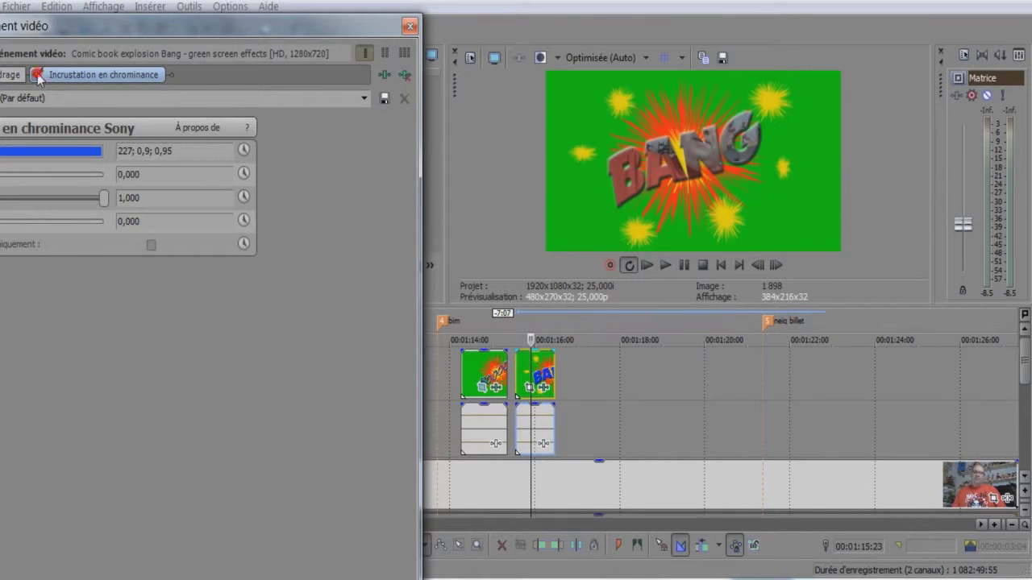
# Sample the Bang clip's green background (120; 0,96; 0,79) as the key colour and re-enable the chroma key effect
pyautogui.click(68, 153)
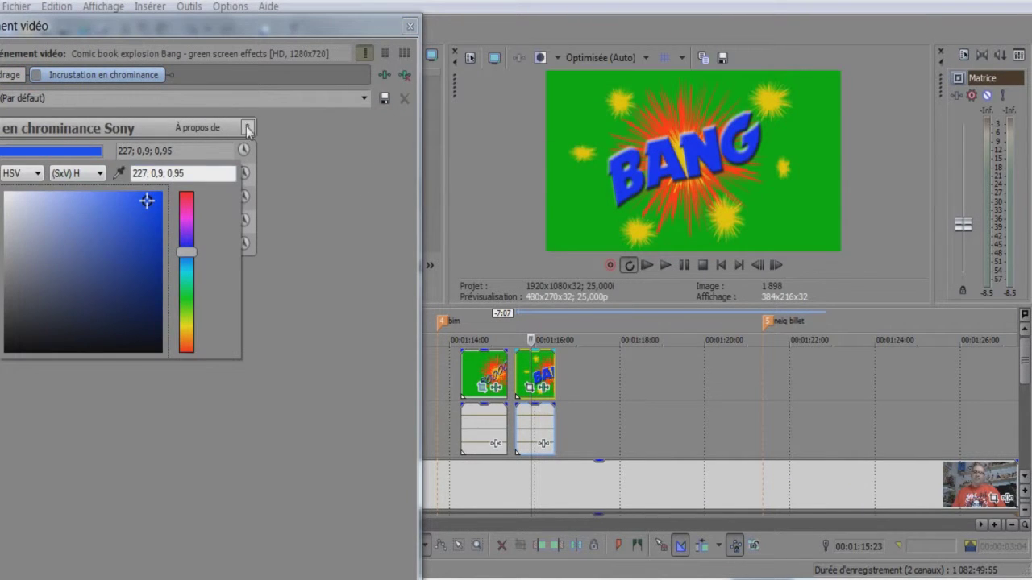
pyautogui.click(119, 173)
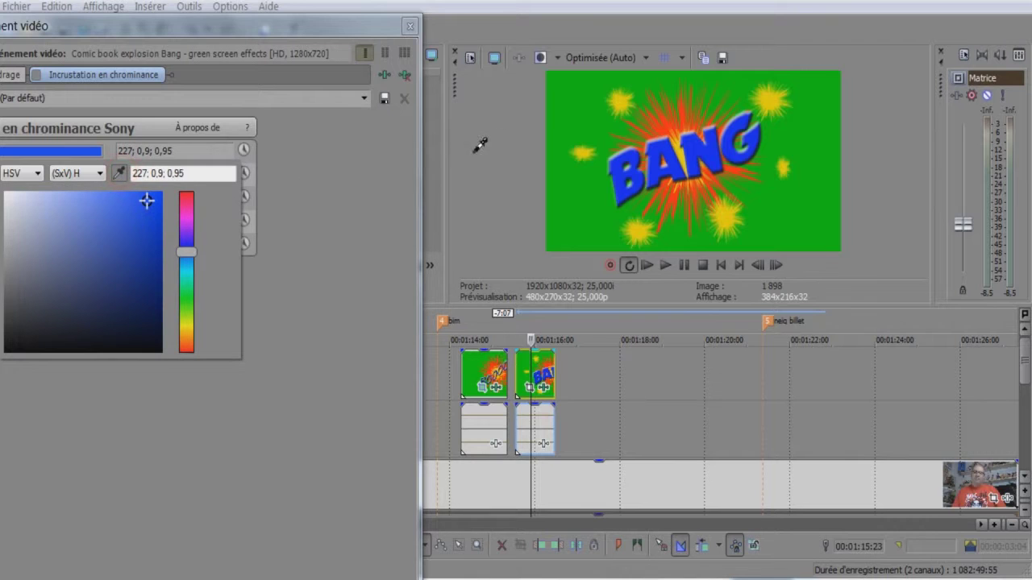
pyautogui.click(829, 166)
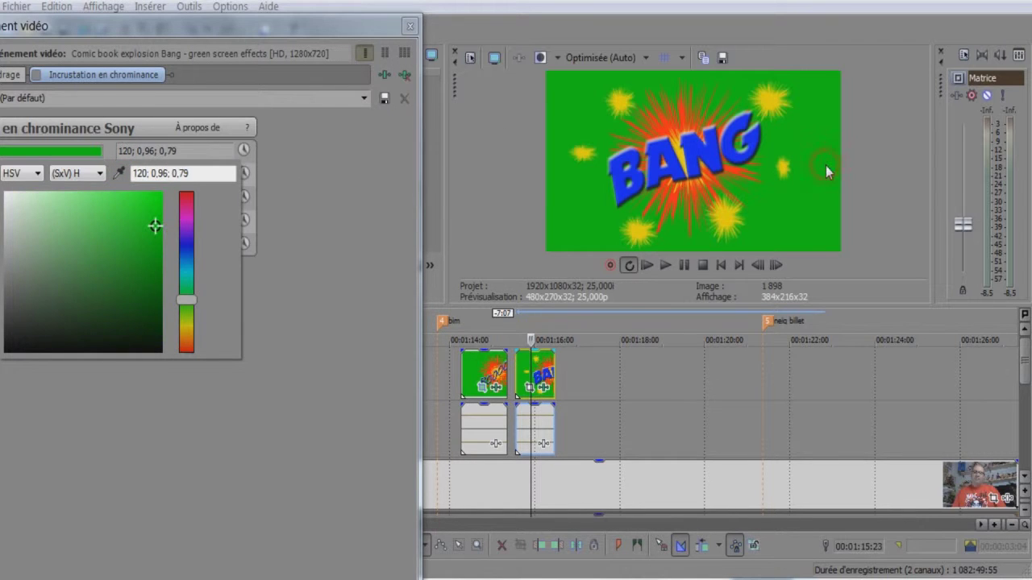
pyautogui.click(35, 75)
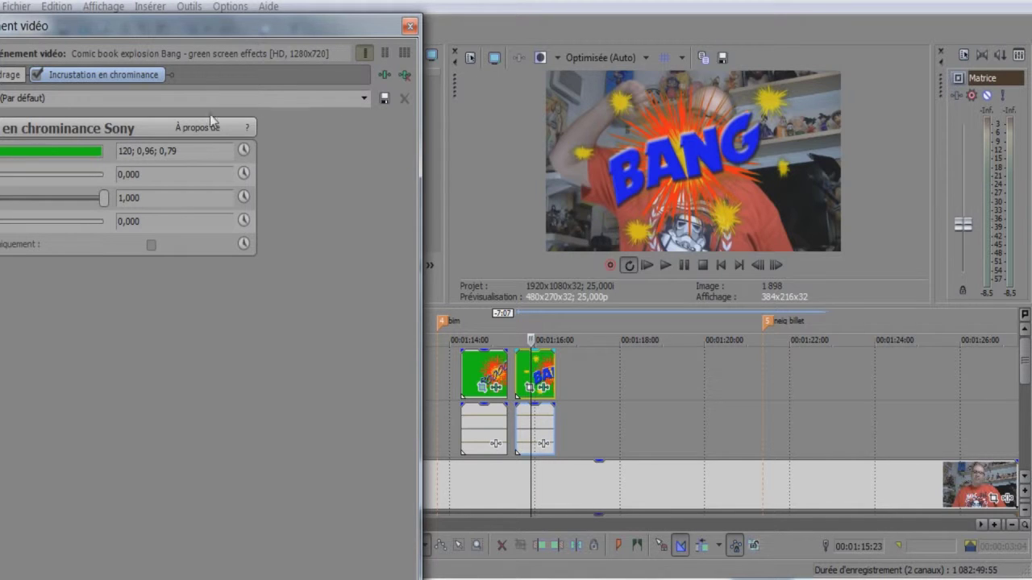
pyautogui.click(410, 28)
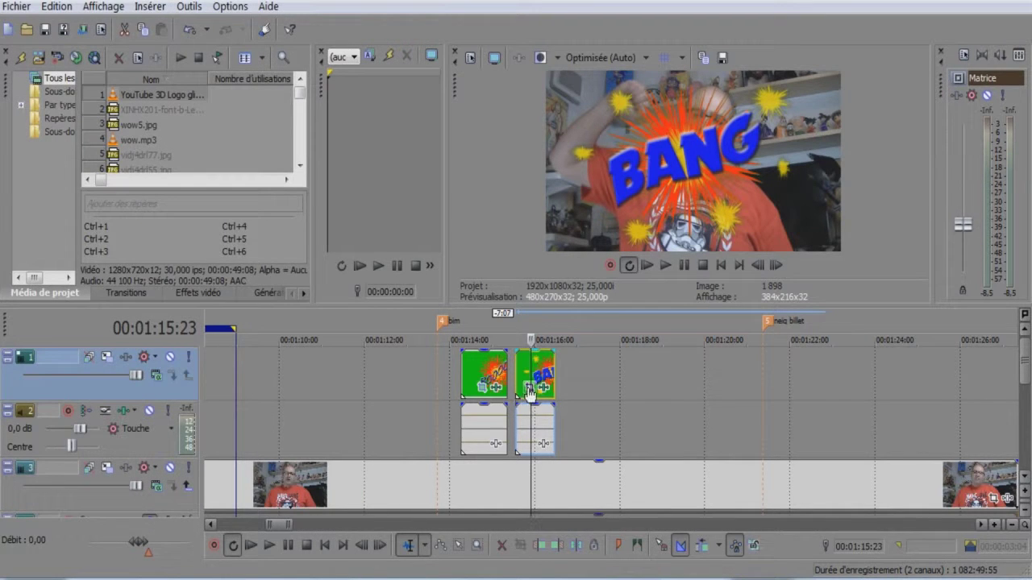
# Enlarge the Bang clip's crop frame to about 3455 x 1943, centred at about 685, 1021, to shrink the explosion over the head
pyautogui.click(528, 387)
pyautogui.moveTo(394, 228); pyautogui.dragTo(466, 165)
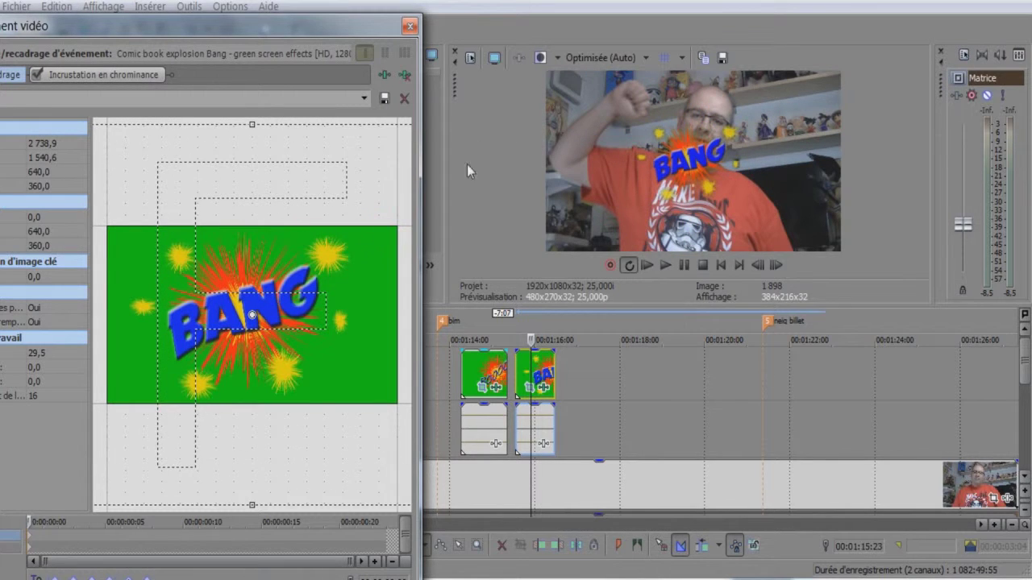
pyautogui.moveTo(268, 297); pyautogui.dragTo(304, 363)
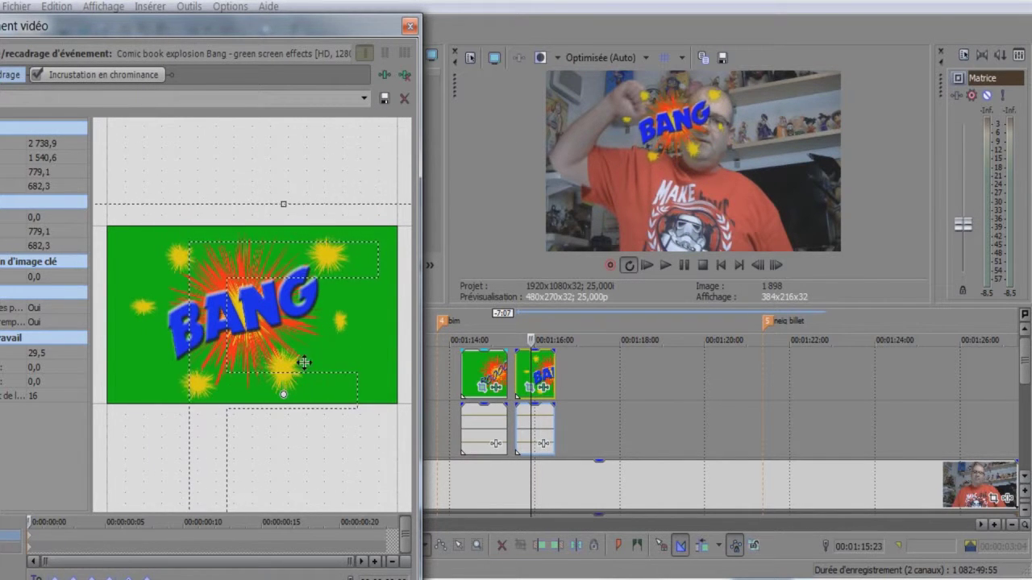
pyautogui.moveTo(420, 327); pyautogui.dragTo(615, 325)
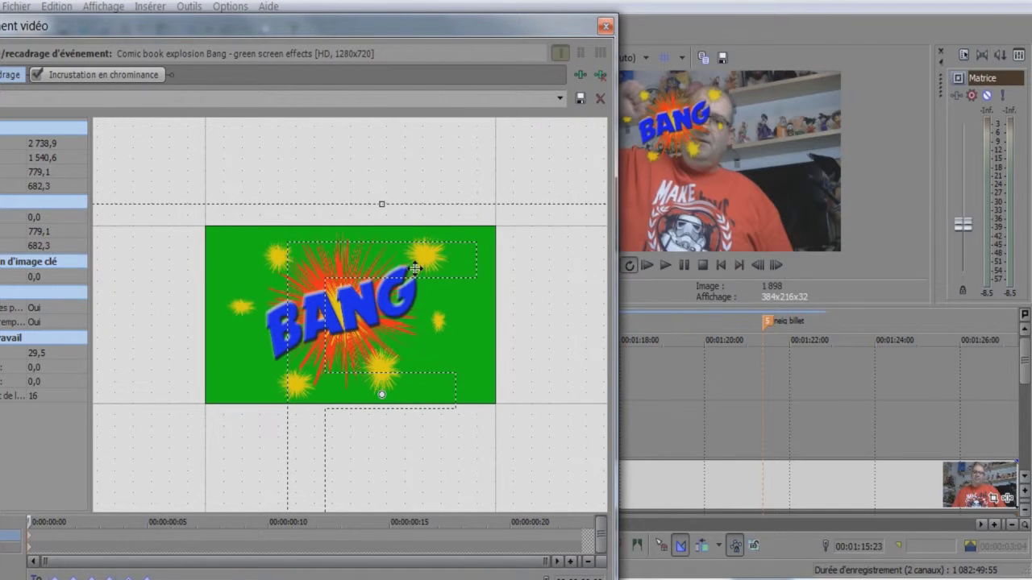
pyautogui.scroll(-4, 416, 303)
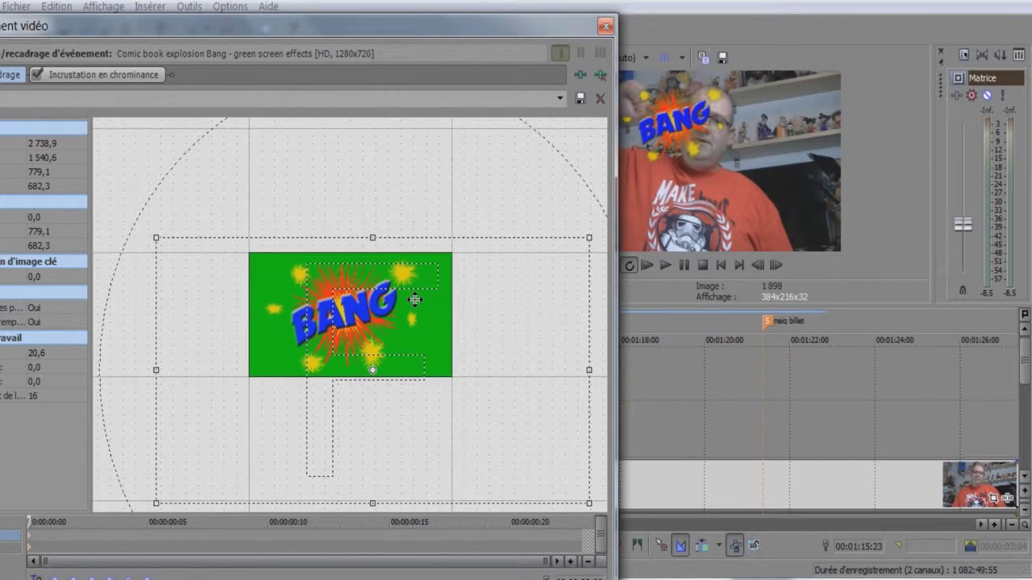
pyautogui.moveTo(534, 255); pyautogui.dragTo(578, 207)
pyautogui.moveTo(614, 283); pyautogui.dragTo(362, 288)
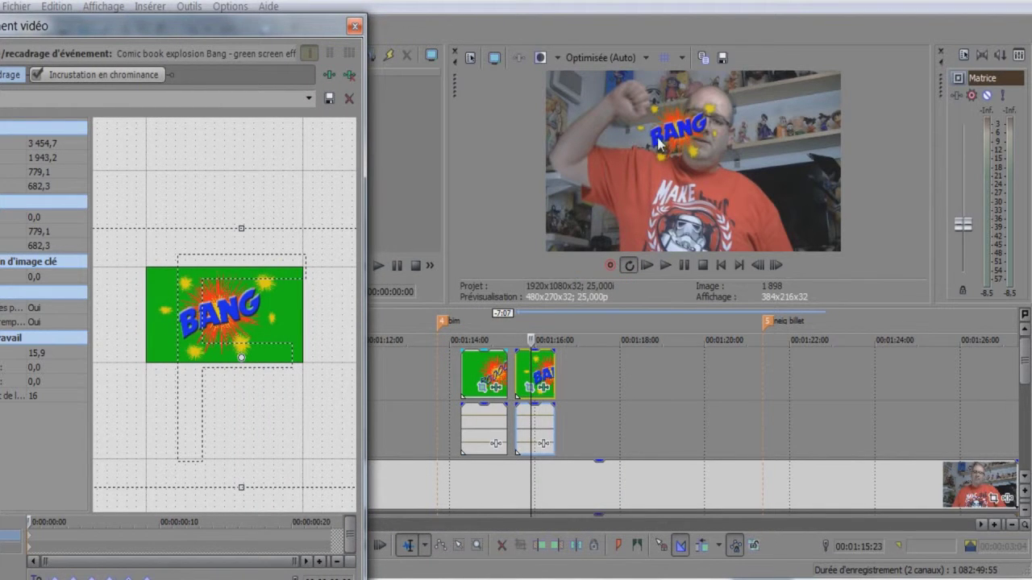
pyautogui.moveTo(235, 316); pyautogui.dragTo(208, 363)
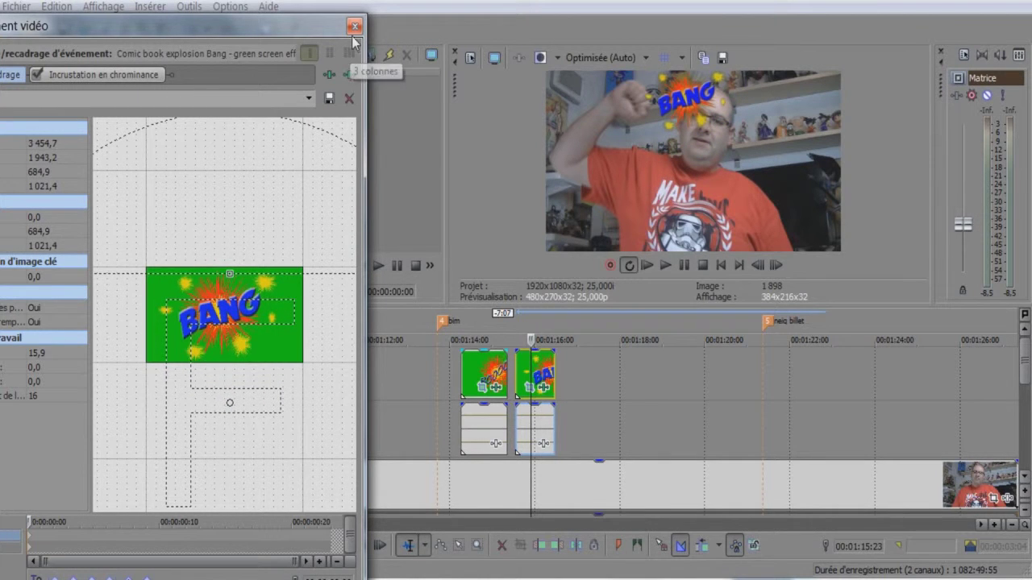
pyautogui.click(353, 27)
# Step back to the Bang clip's start at 00:01:15:15 and recentre its crop frame at about 1100, 1083, placing the explosion at the fist
pyautogui.click(379, 546)
pyautogui.click(362, 546)
pyautogui.click(362, 546)
pyautogui.click(362, 546)
pyautogui.click(362, 546)
pyautogui.click(362, 546)
pyautogui.click(362, 546)
pyautogui.click(362, 545)
pyautogui.click(362, 546)
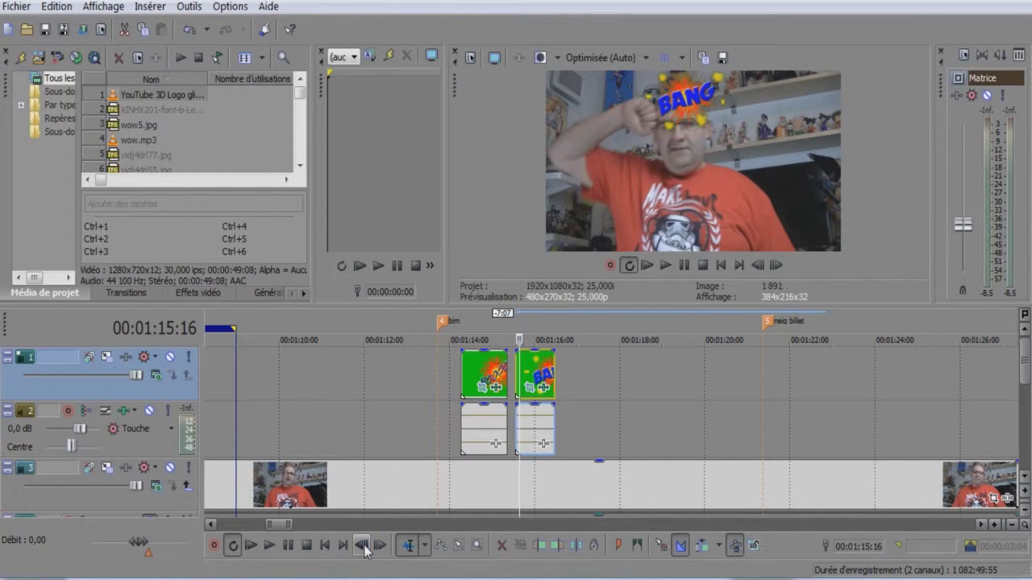
pyautogui.click(362, 546)
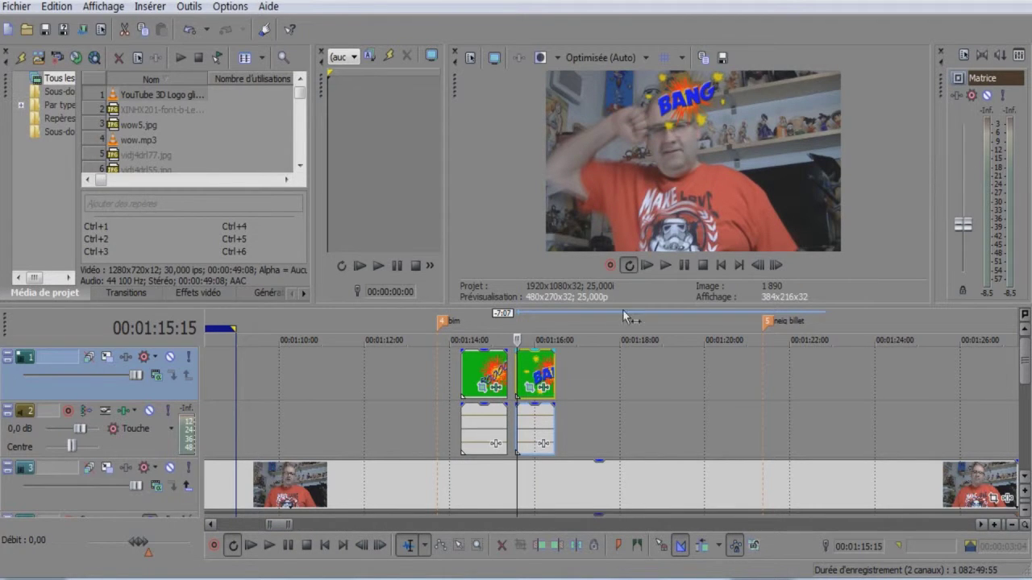
pyautogui.click(529, 389)
pyautogui.moveTo(233, 295); pyautogui.dragTo(310, 308)
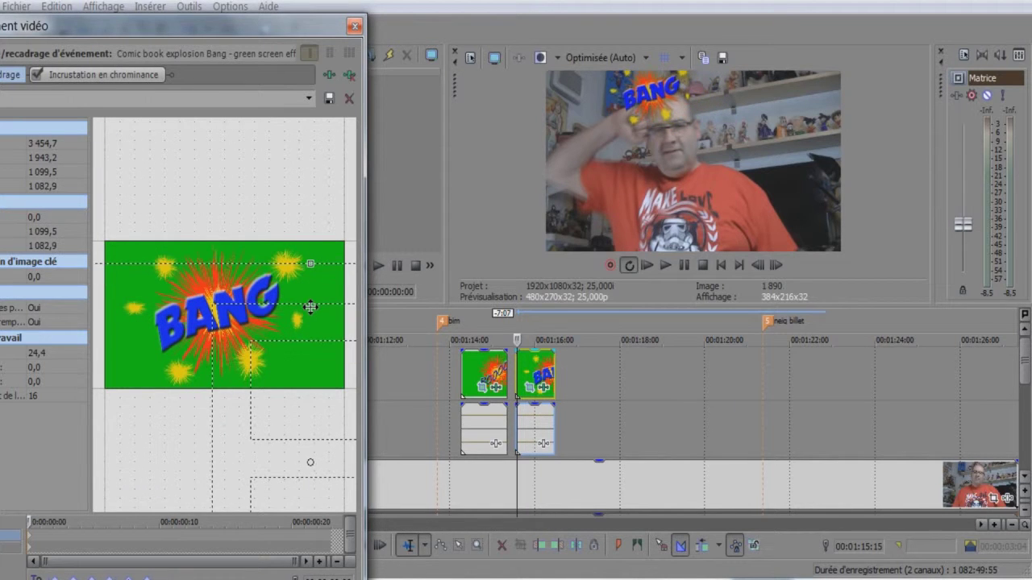
pyautogui.click(354, 27)
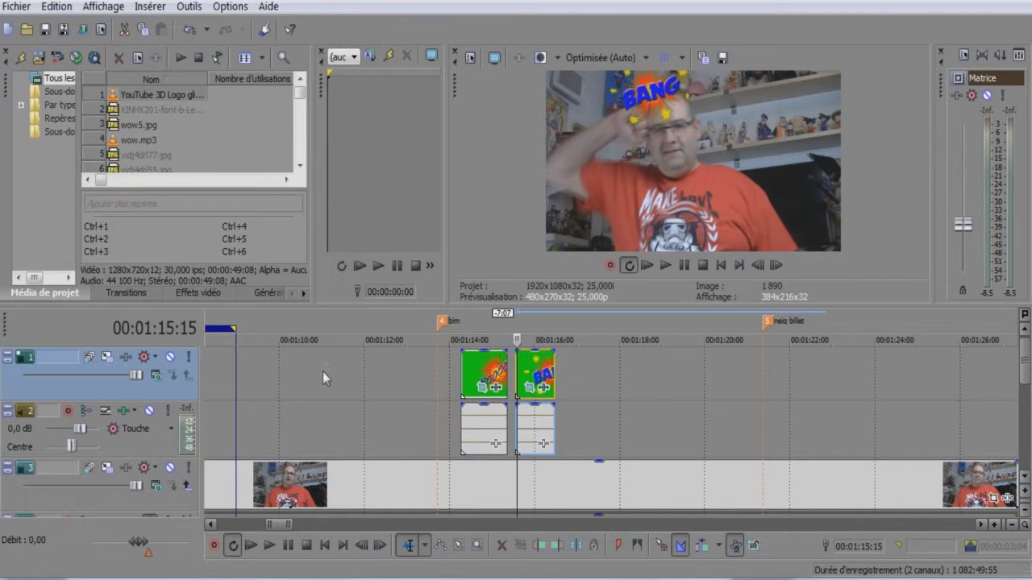
# Play the section from just before the Boom clip to past the Bang clip to review both explosions
pyautogui.click(452, 403)
pyautogui.click(269, 547)
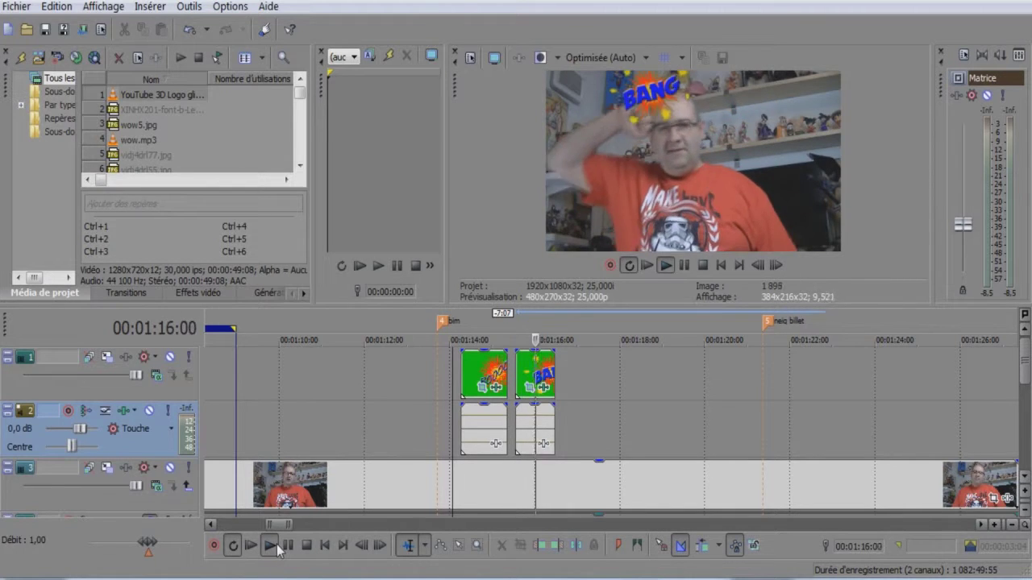
pyautogui.click(288, 546)
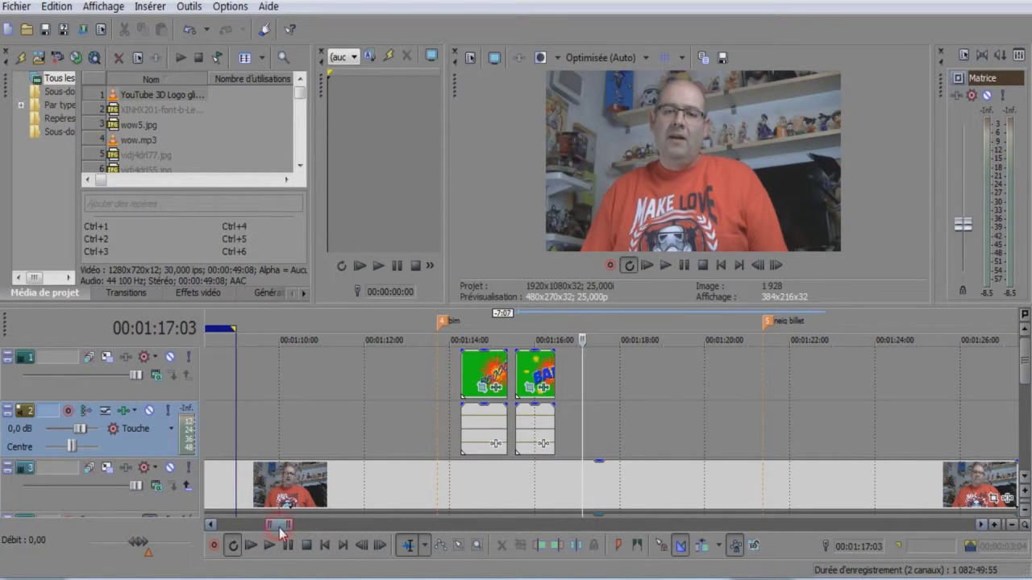
# Add the Let it Snow green screen clip from the effet vert folder to tracks 1 and 2, starting just before marker 5
pyautogui.moveTo(279, 528); pyautogui.dragTo(283, 528)
pyautogui.click(571, 385)
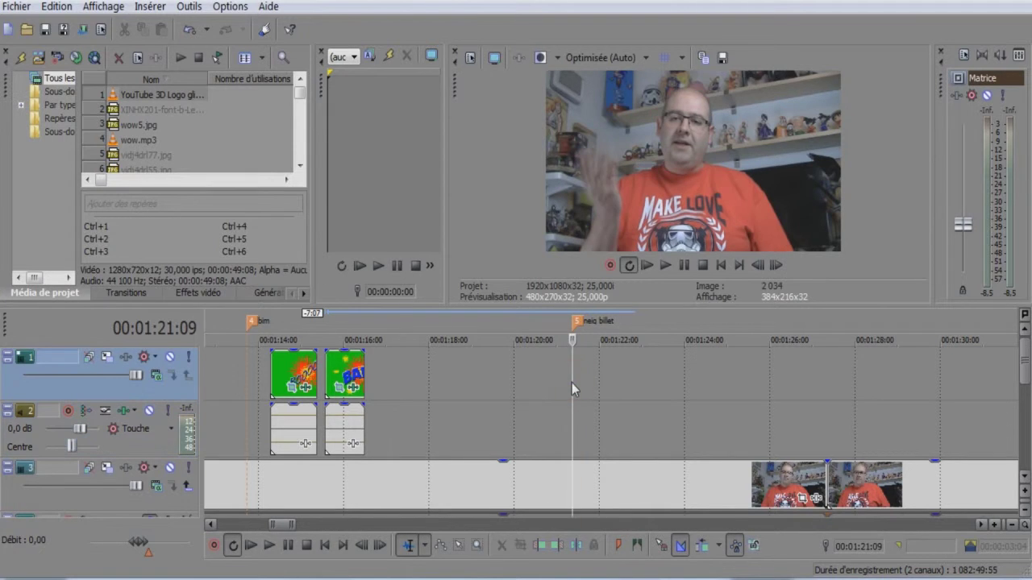
pyautogui.click(559, 389)
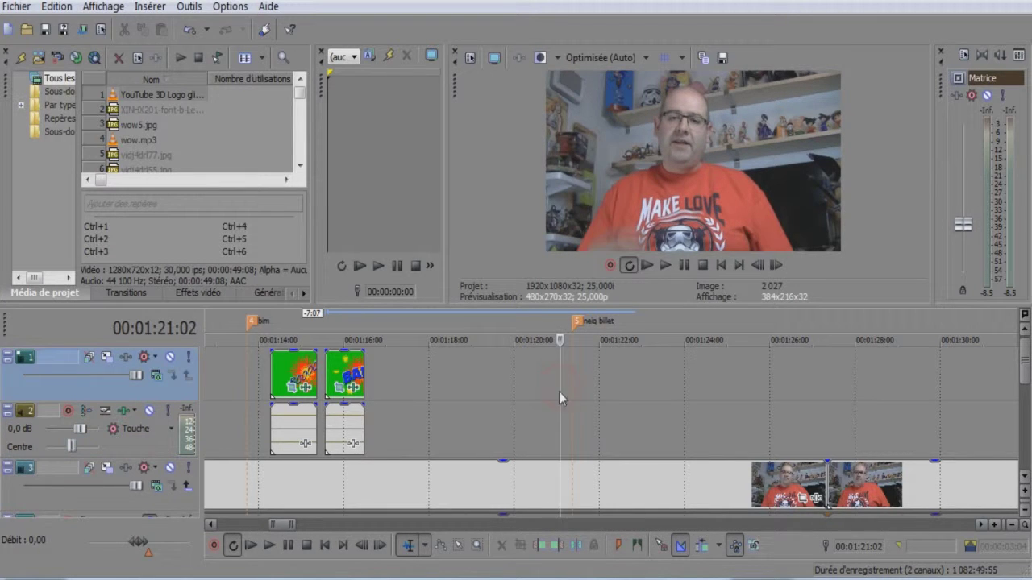
pyautogui.click(123, 576)
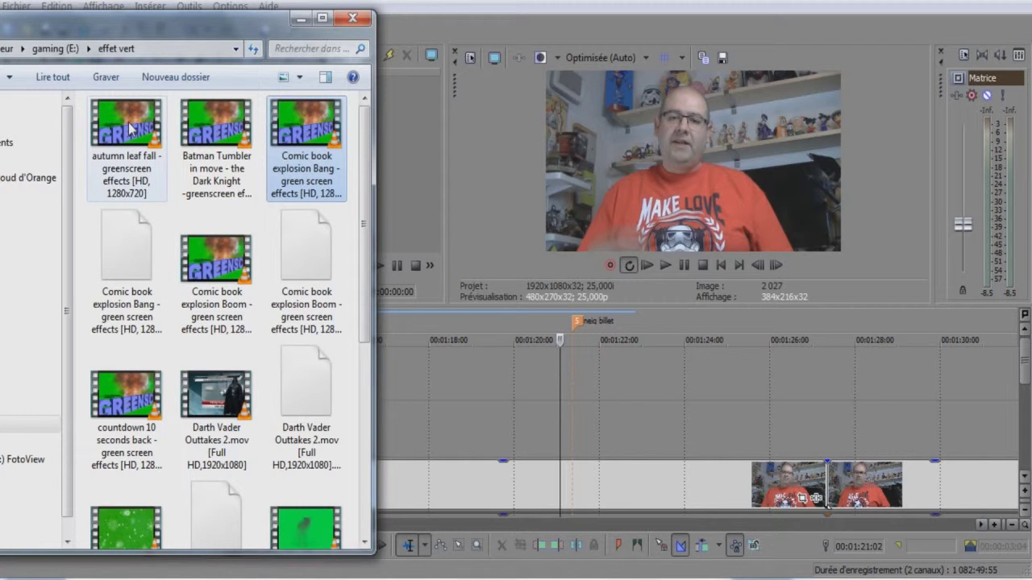
pyautogui.scroll(-3, 121, 242)
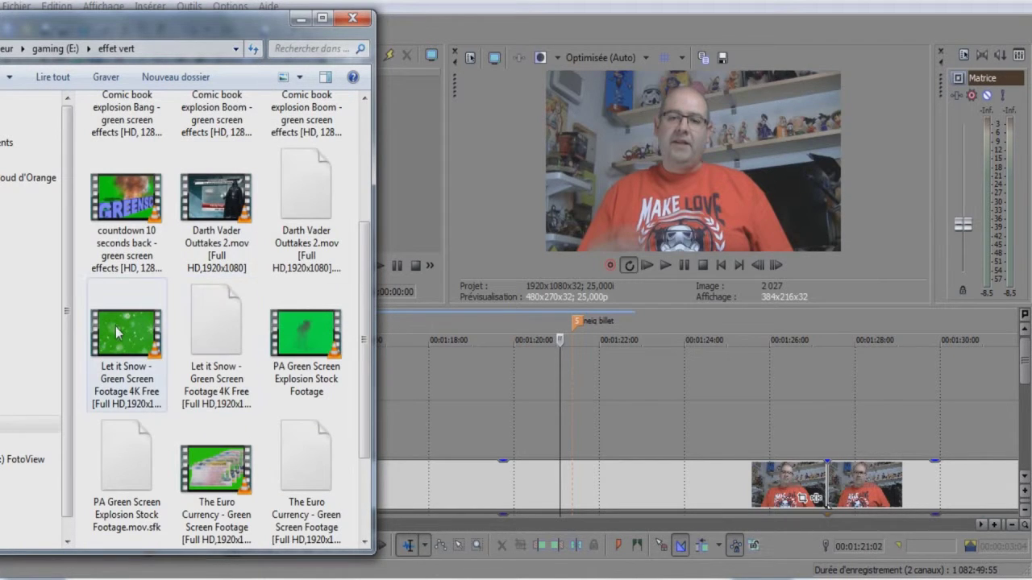
pyautogui.moveTo(120, 331); pyautogui.dragTo(544, 430)
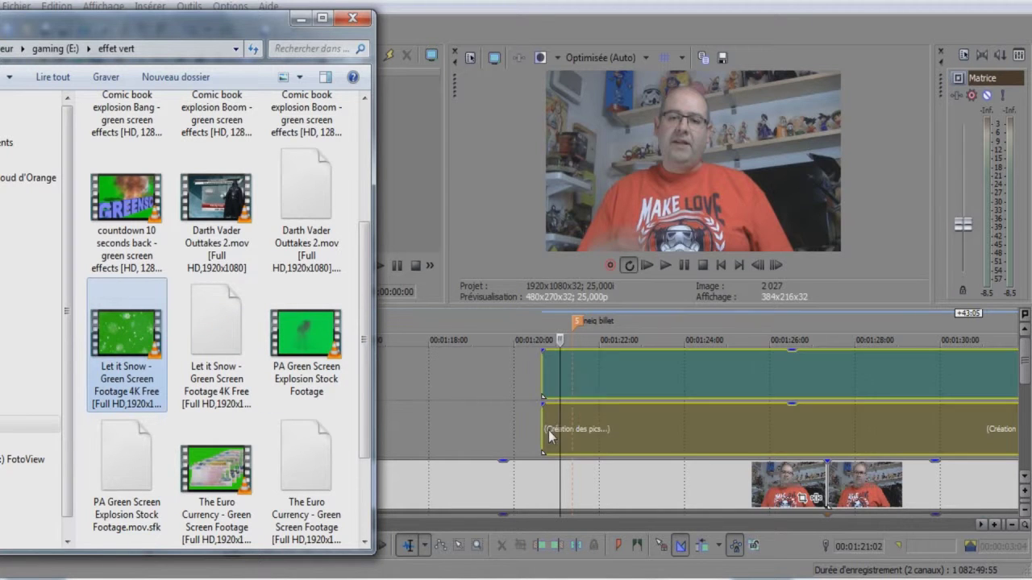
pyautogui.click(301, 18)
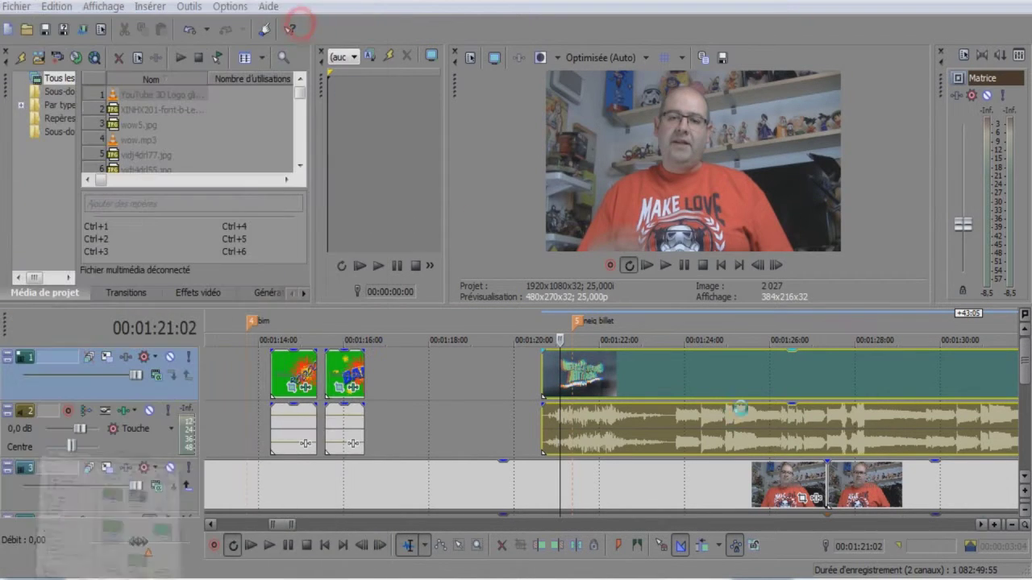
# Mute audio track 2 and cut off the snow clip's intro before 00:01:26:05
pyautogui.click(778, 372)
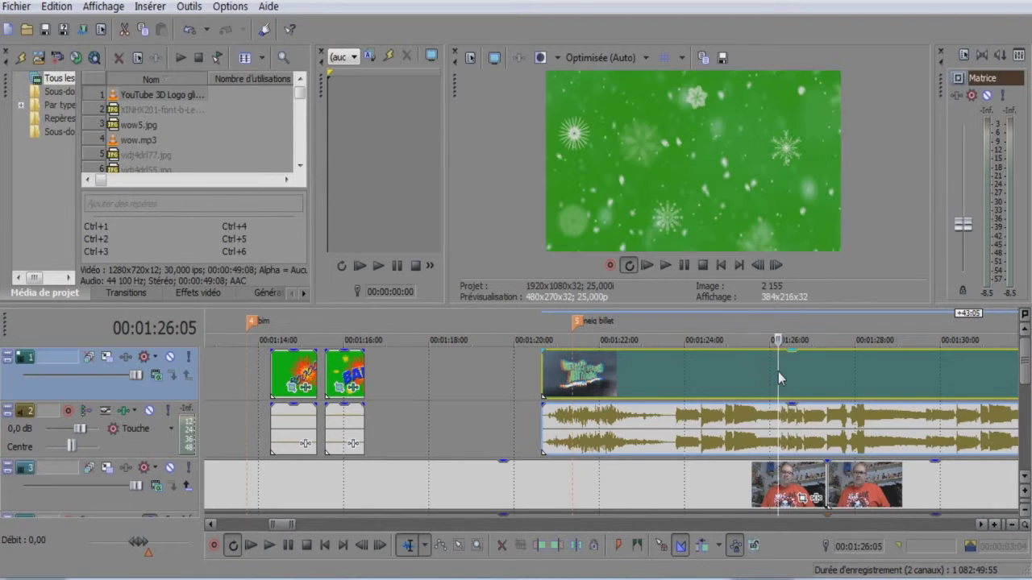
pyautogui.click(150, 411)
pyautogui.click(556, 539)
# Move the snow clip back by 5:14 to start just before marker 5 and trim its end at 00:01:22:01
pyautogui.click(806, 377)
pyautogui.moveTo(807, 377); pyautogui.dragTo(580, 390)
pyautogui.click(601, 375)
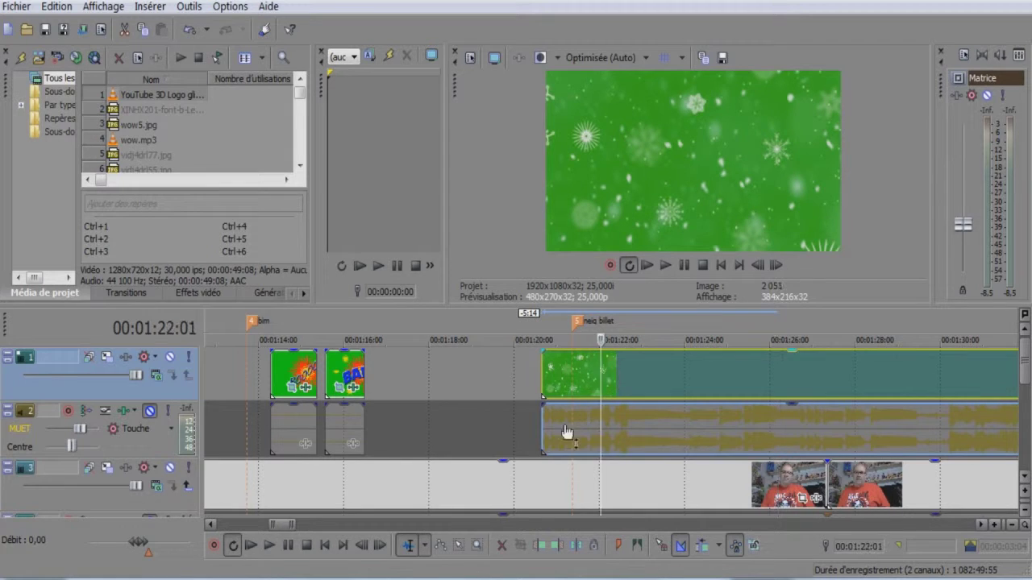
pyautogui.click(556, 546)
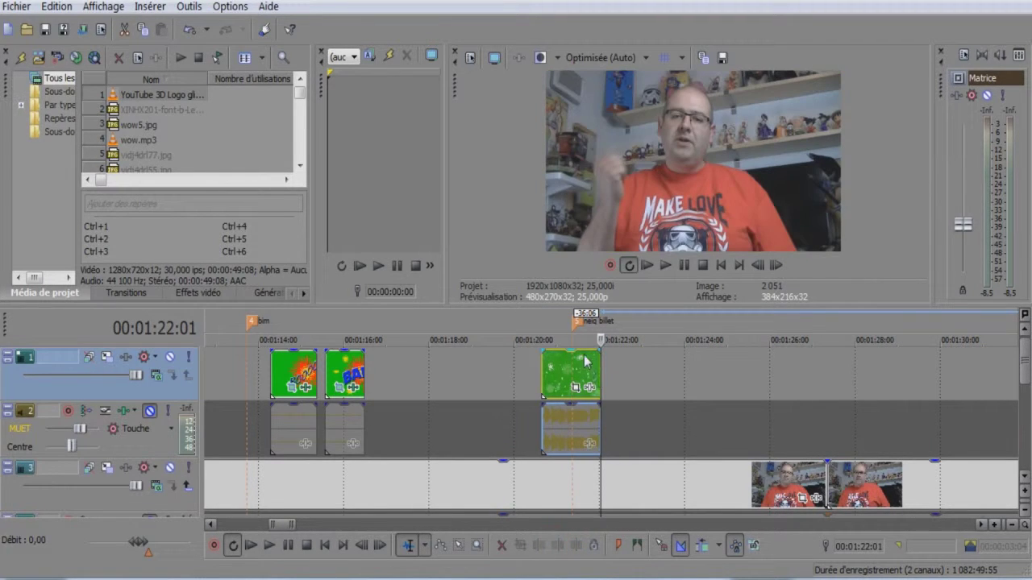
# Apply the Incrustation en chrominance Sony effect to the snow clip, with the playhead parked near marker 5
pyautogui.moveTo(598, 339); pyautogui.dragTo(578, 339)
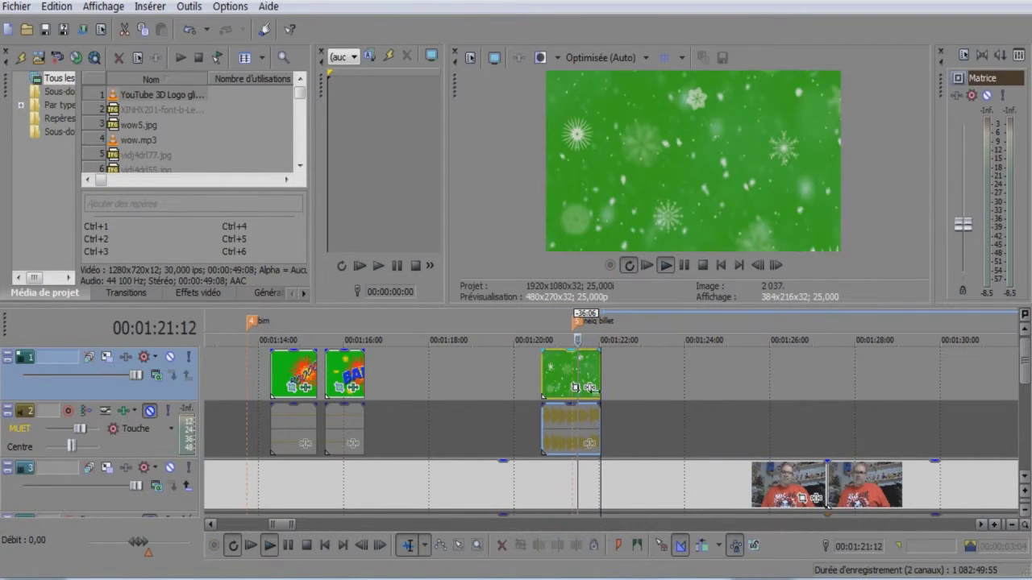
pyautogui.click(590, 387)
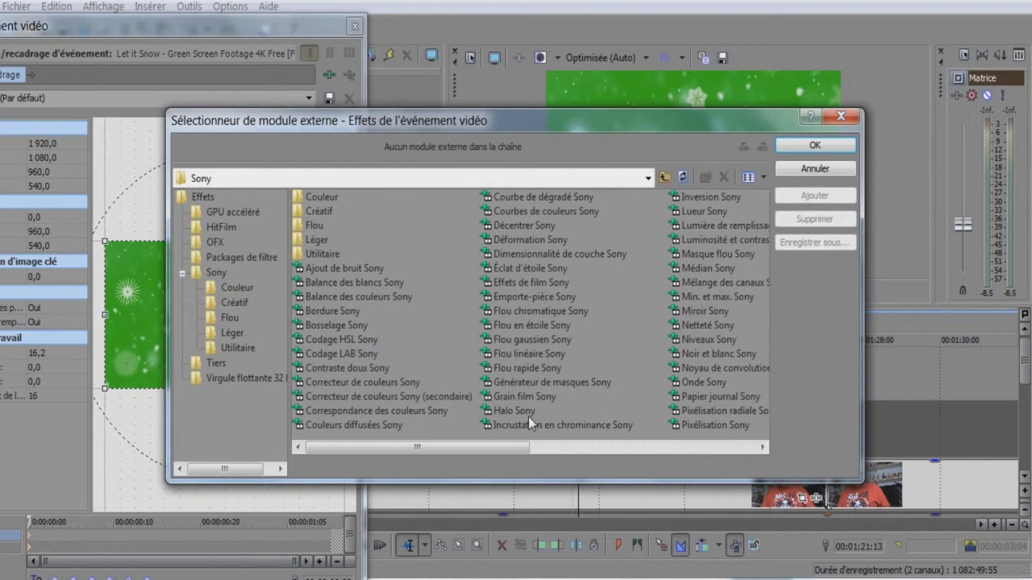
pyautogui.click(530, 422)
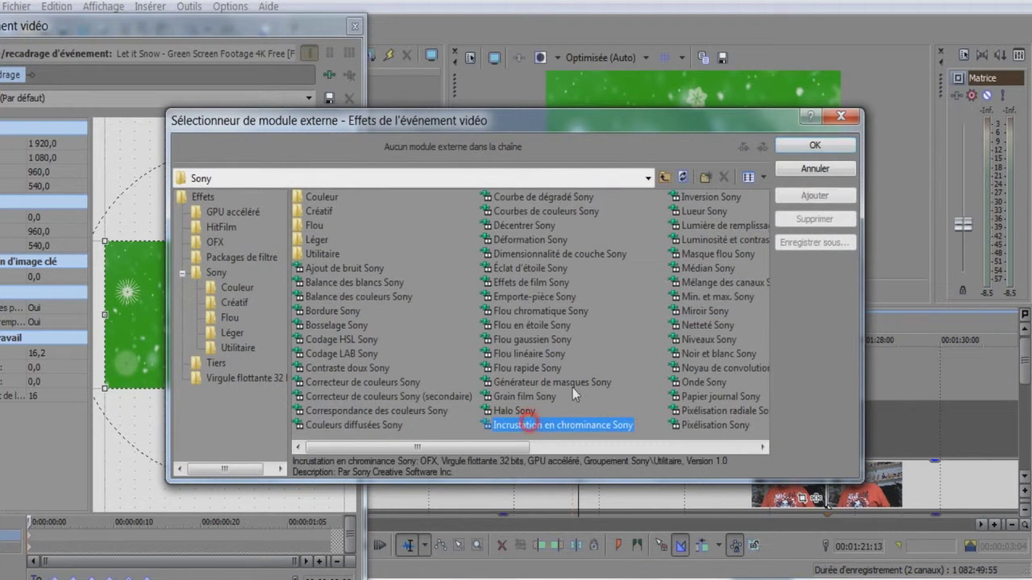
pyautogui.click(813, 148)
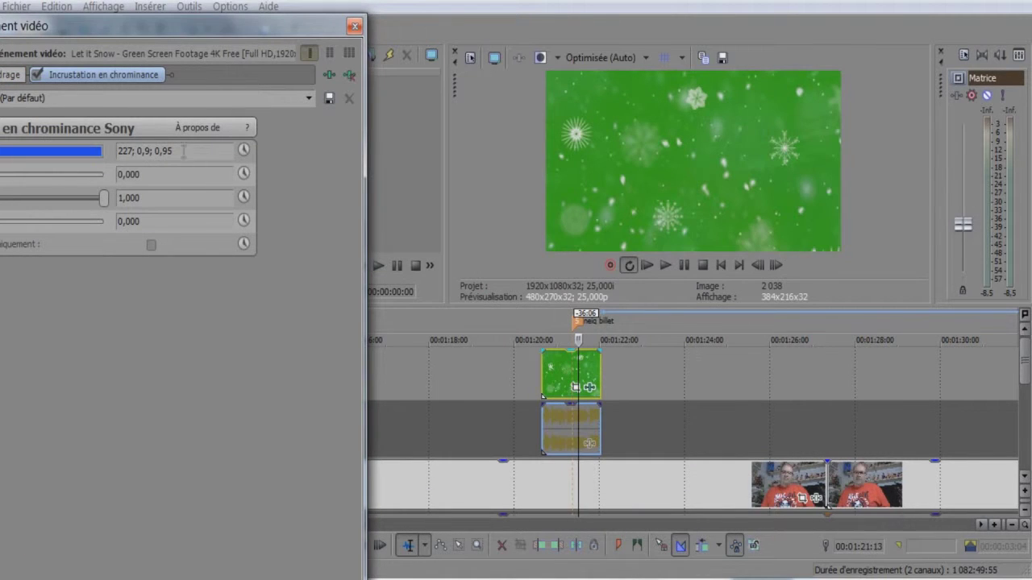
# Sample the snow clip's green background (109; 0,89; 0,66) as the key colour and re-enable the chroma key effect
pyautogui.click(70, 152)
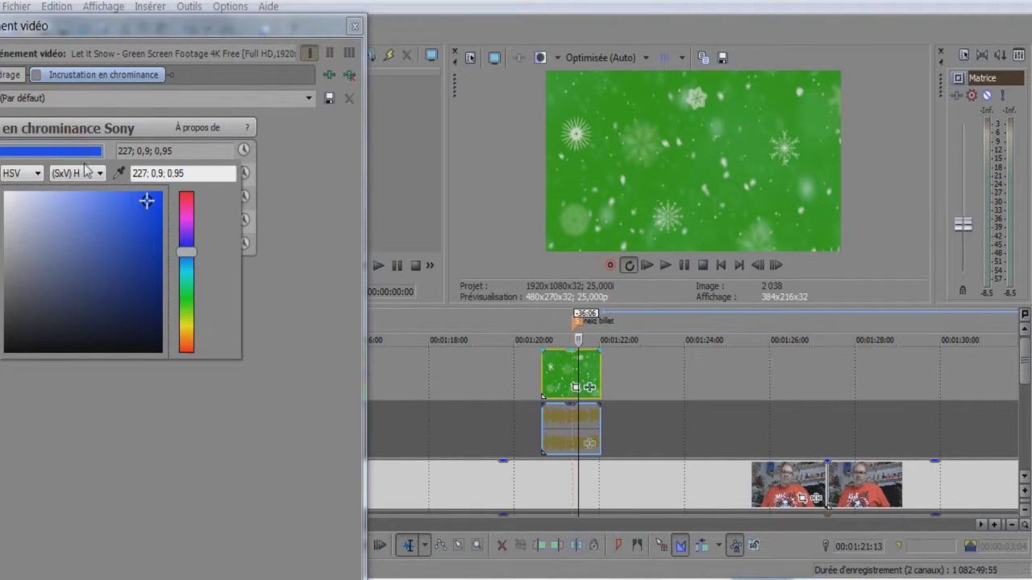
pyautogui.click(119, 173)
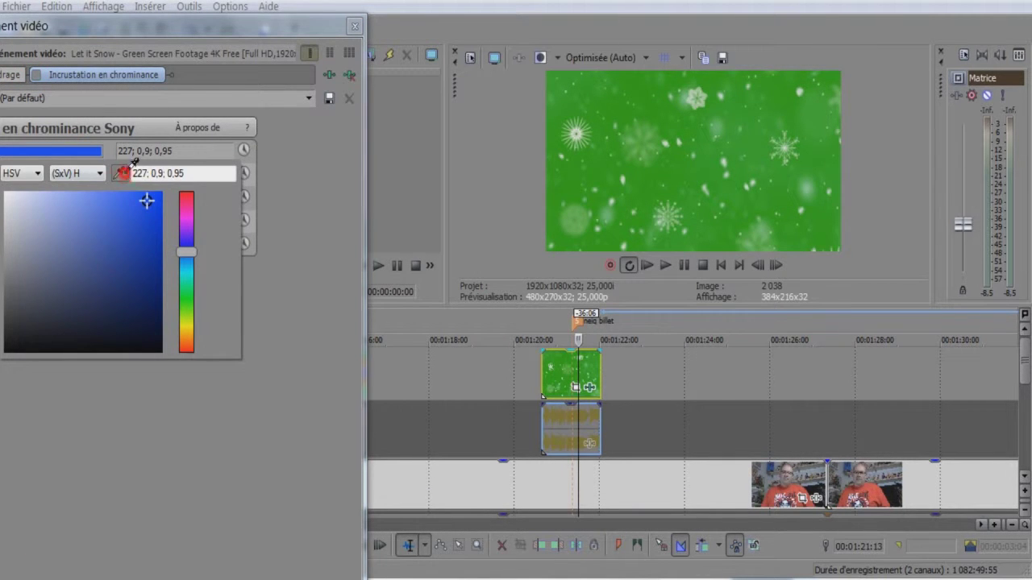
pyautogui.click(642, 97)
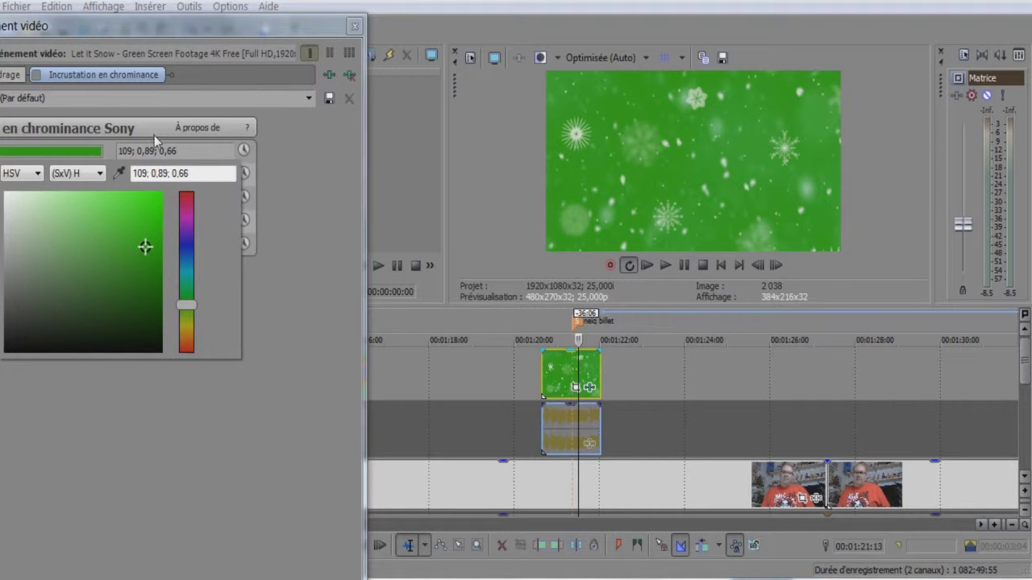
pyautogui.click(40, 78)
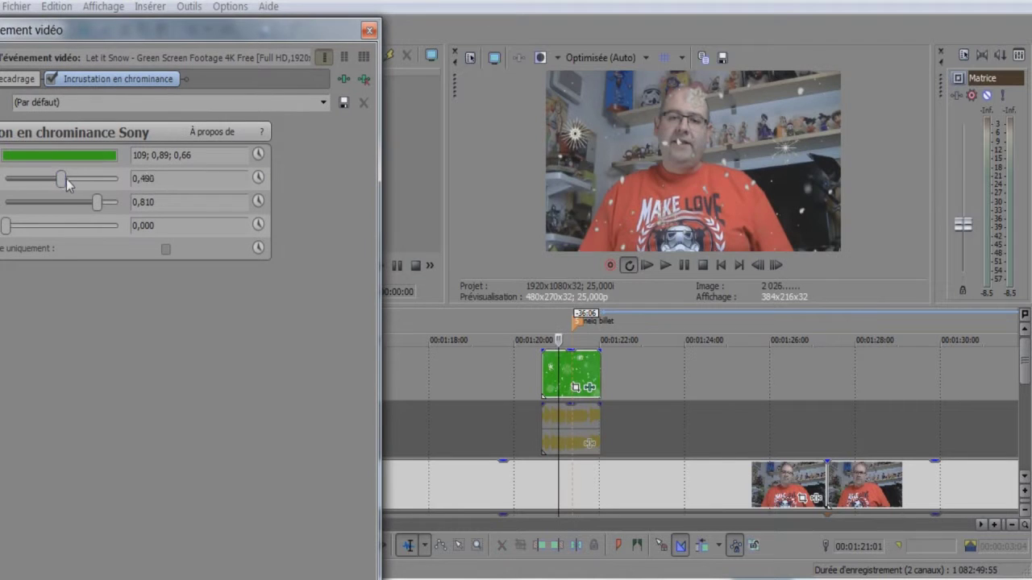
# Set the snow clip's chroma key low threshold to about 0,687 and high threshold to 0,925, and close the effect settings
pyautogui.moveTo(66, 179); pyautogui.dragTo(36, 182)
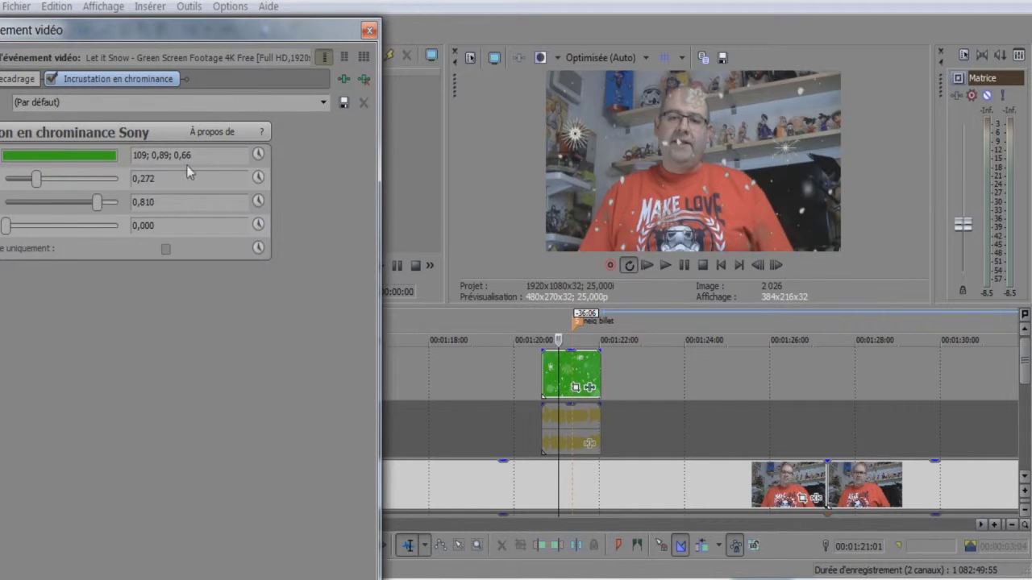
pyautogui.moveTo(100, 202)
pyautogui.mouseDown()
pyautogui.moveTo(13, 214)
pyautogui.moveTo(108, 220)
pyautogui.mouseUp()
pyautogui.moveTo(36, 178); pyautogui.dragTo(63, 185)
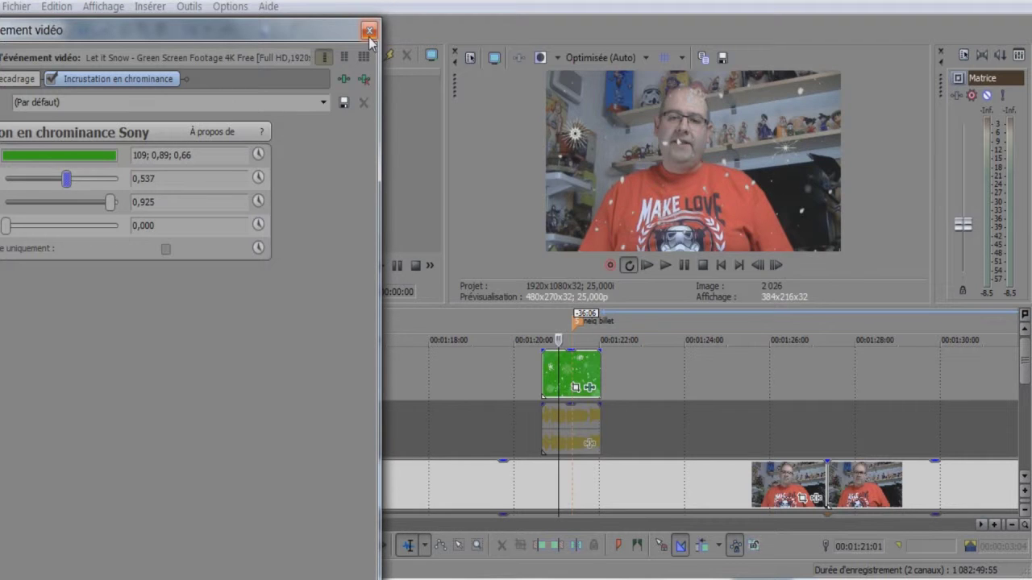
pyautogui.moveTo(67, 180); pyautogui.dragTo(86, 185)
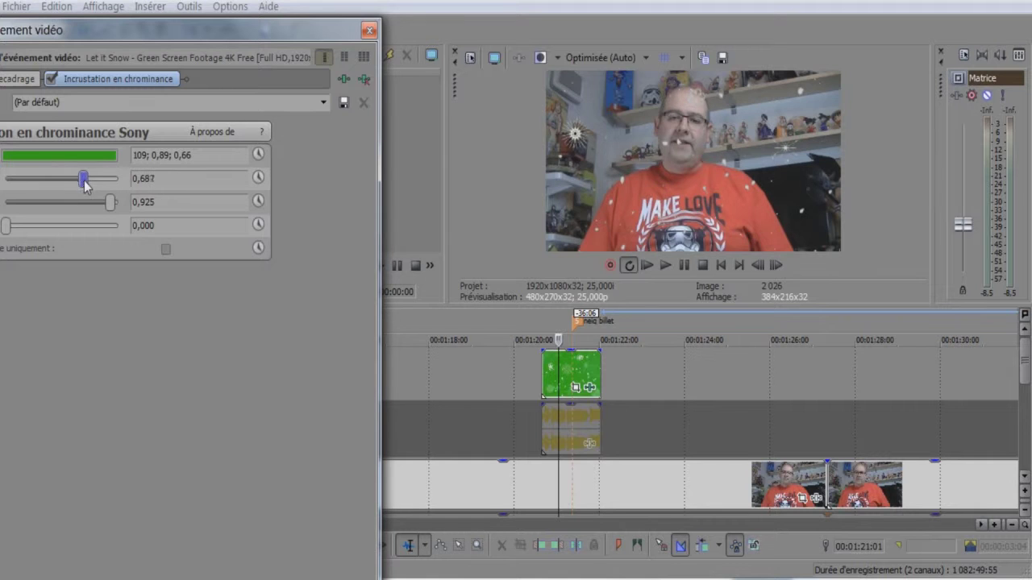
pyautogui.click(369, 32)
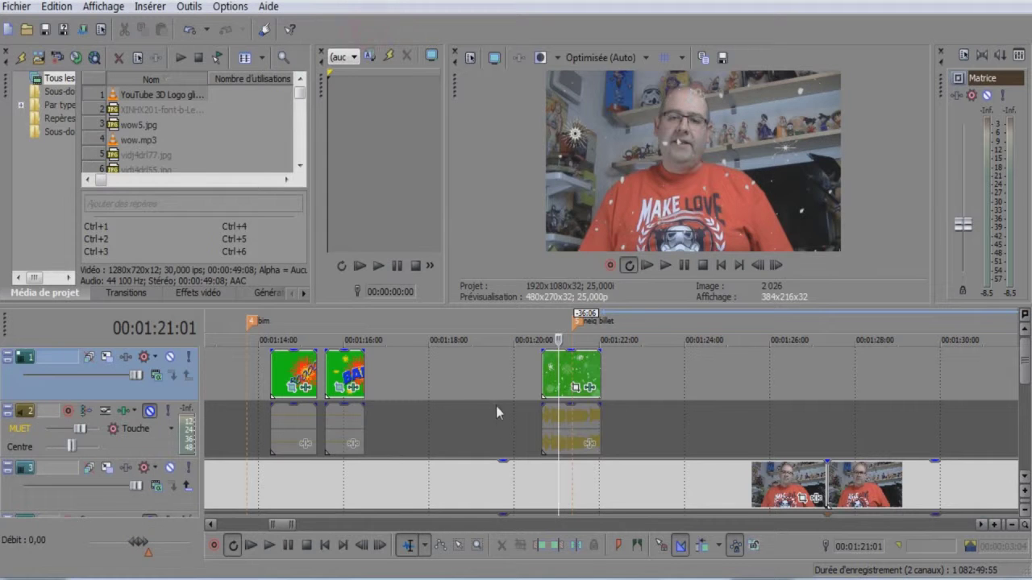
# Play the section from just before the snow clip to past its end to review the snowfall
pyautogui.click(536, 388)
pyautogui.click(268, 546)
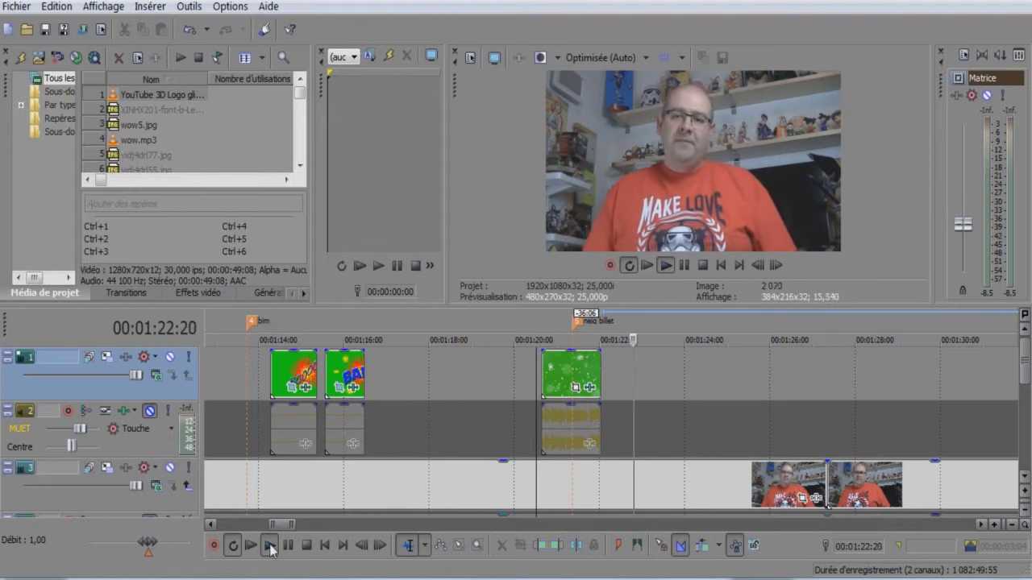
pyautogui.click(287, 546)
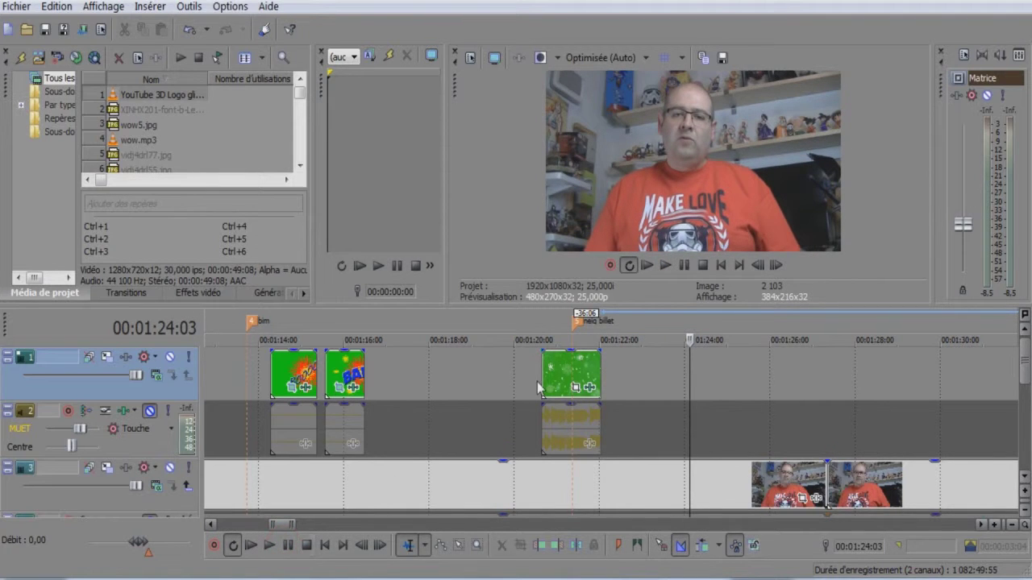
# Extend the snow clip's start 1:06 earlier and replay the section from 00:01:19:06
pyautogui.moveTo(544, 376); pyautogui.dragTo(489, 375)
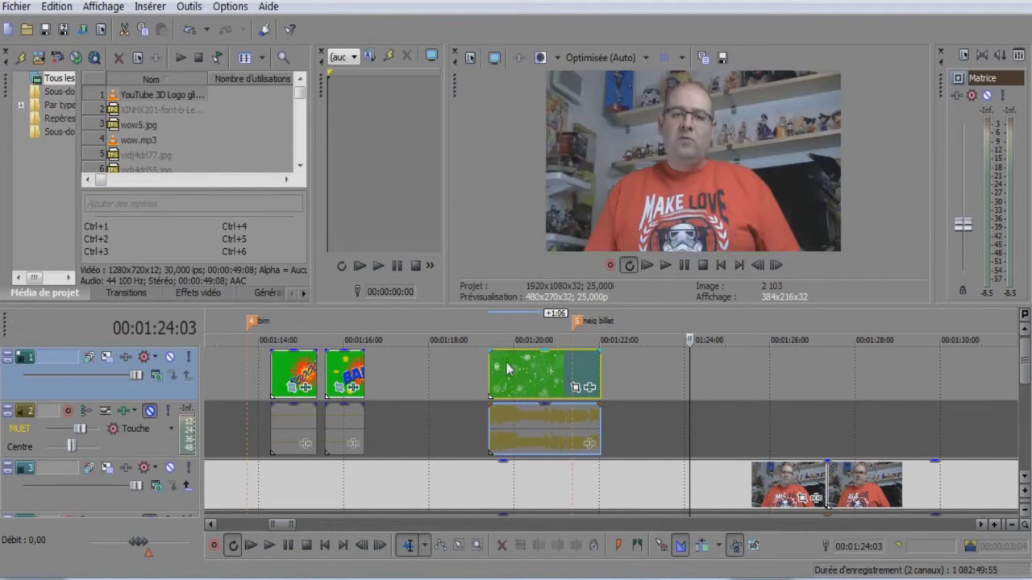
pyautogui.click(482, 369)
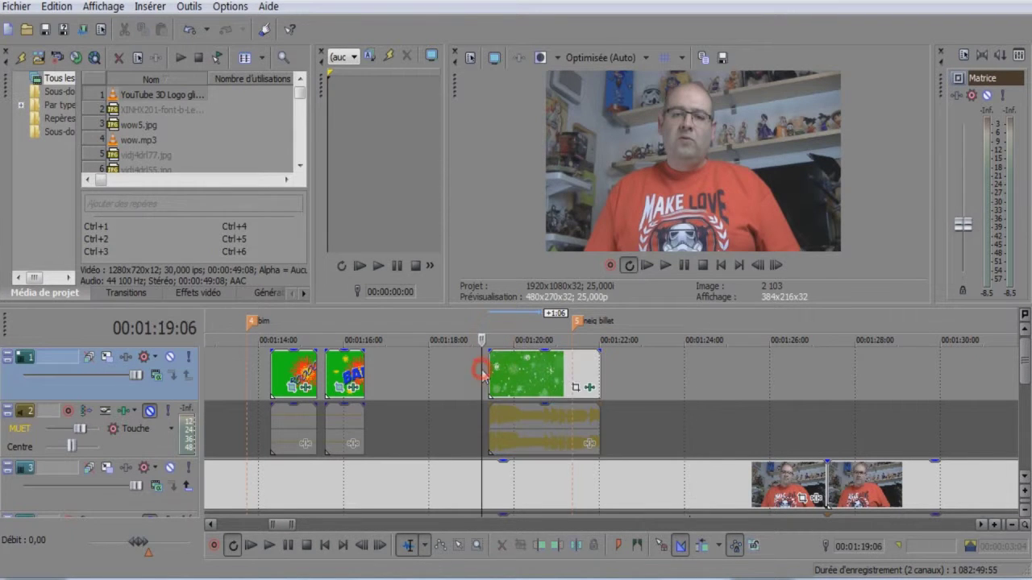
pyautogui.click(270, 546)
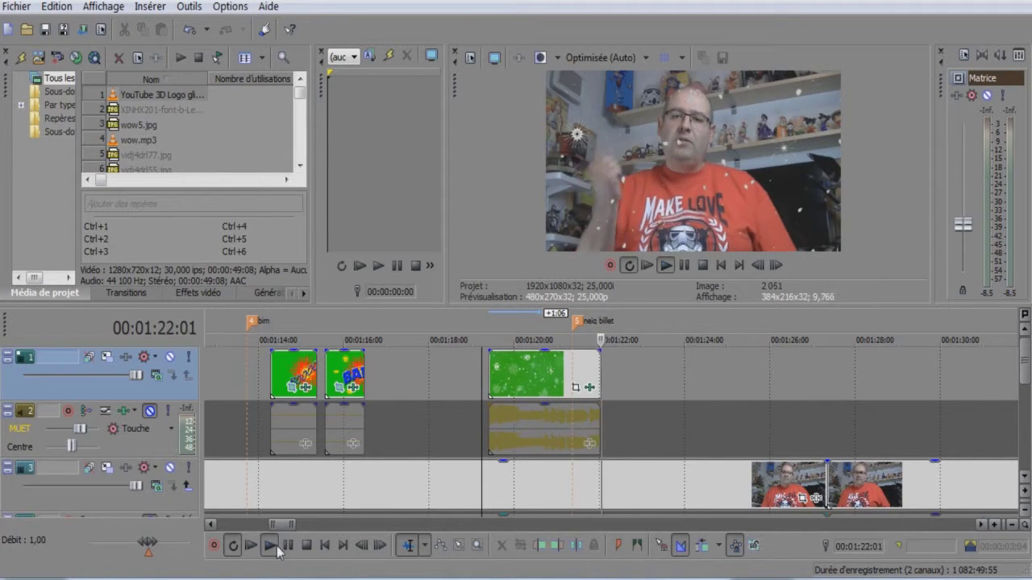
pyautogui.click(288, 546)
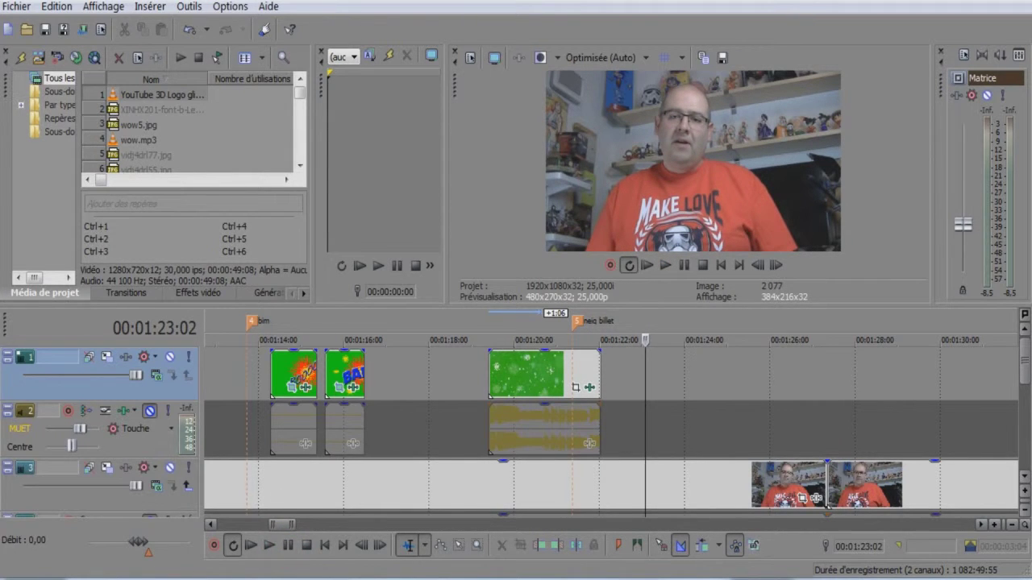
# Add the autumn leaf fall green screen clip from the effet vert folder to track 1, directly after the snow clip
pyautogui.hotkey('alt', 'Tab')
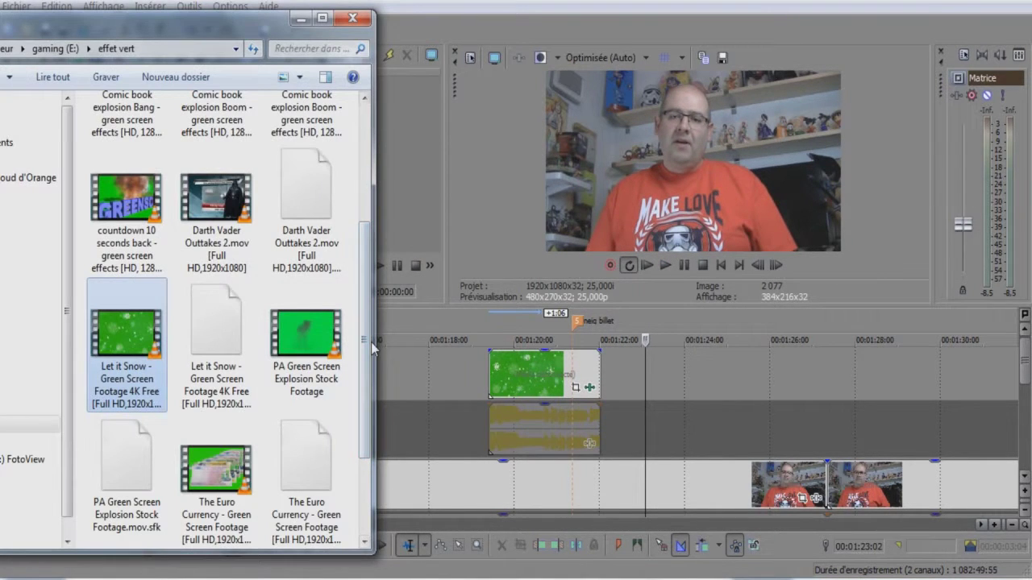
pyautogui.moveTo(371, 366); pyautogui.dragTo(372, 220)
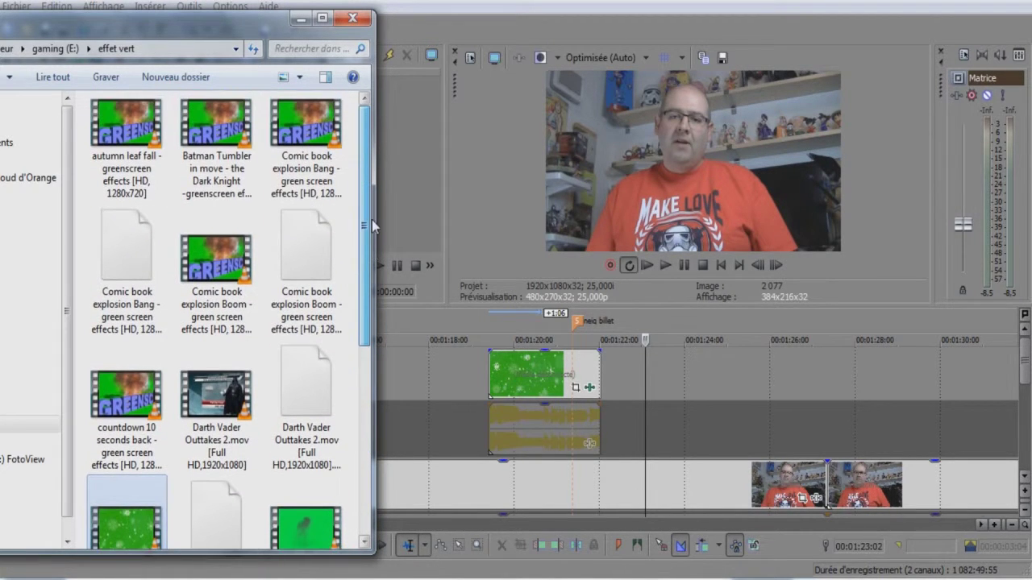
pyautogui.click(119, 121)
pyautogui.moveTo(120, 122); pyautogui.dragTo(642, 387)
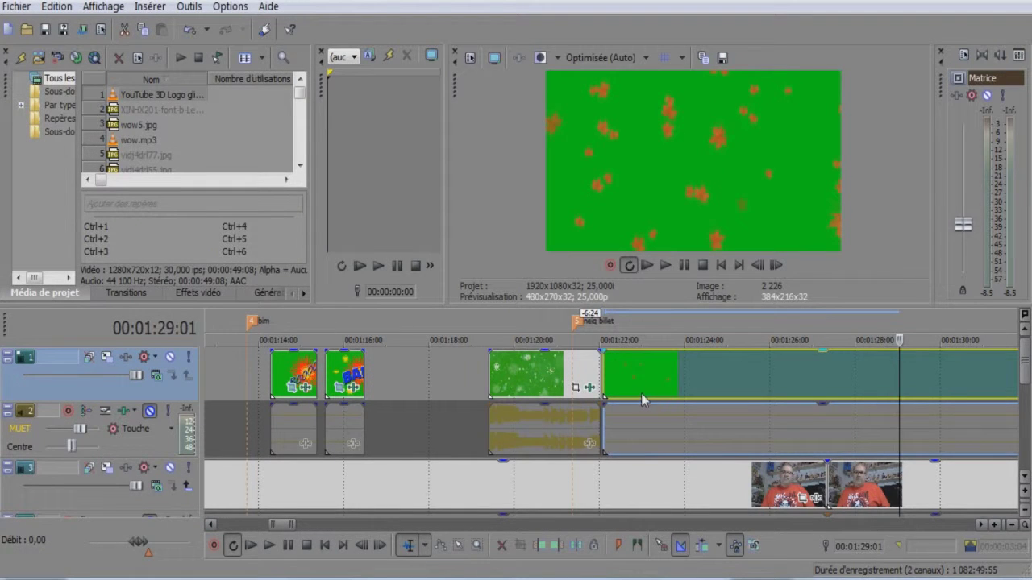
# Trim the end of the autumn leaf fall clip at 00:01:25:09
pyautogui.click(791, 366)
pyautogui.click(742, 387)
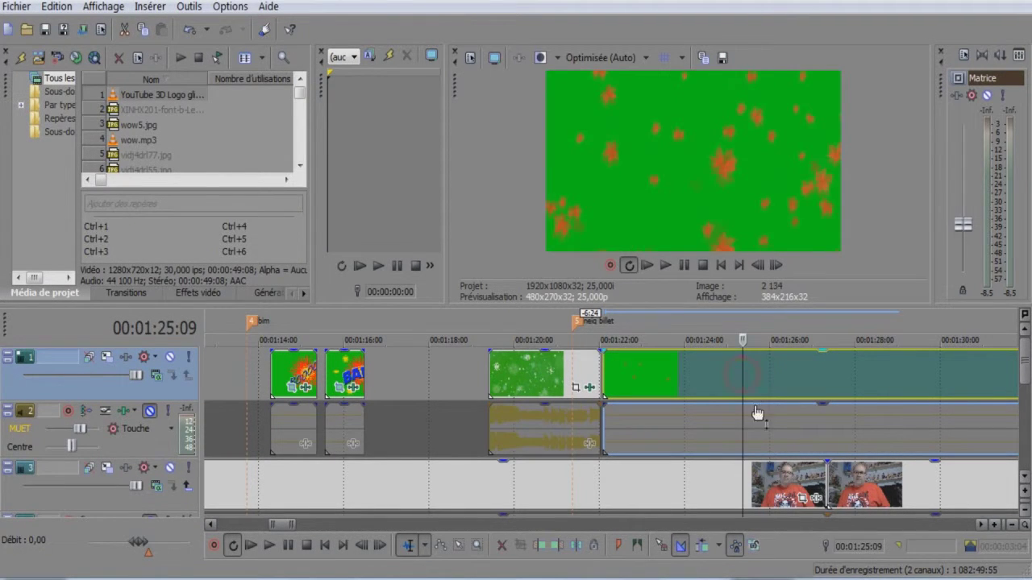
pyautogui.click(557, 546)
# Add the Incrustation en chrominance Sony effect to the autumn leaf fall clip and apply its Écran vert preset
pyautogui.click(646, 374)
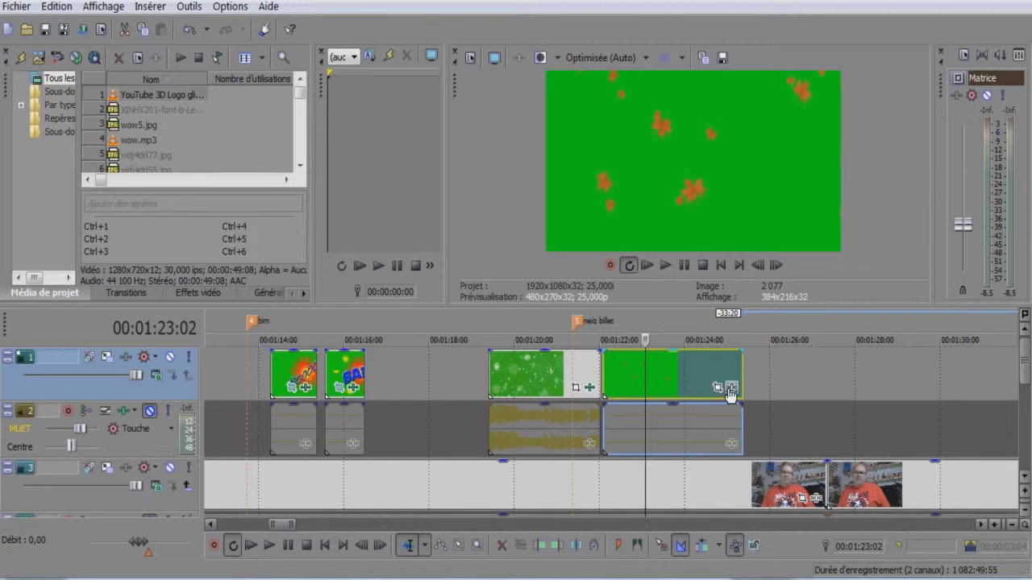
pyautogui.click(728, 390)
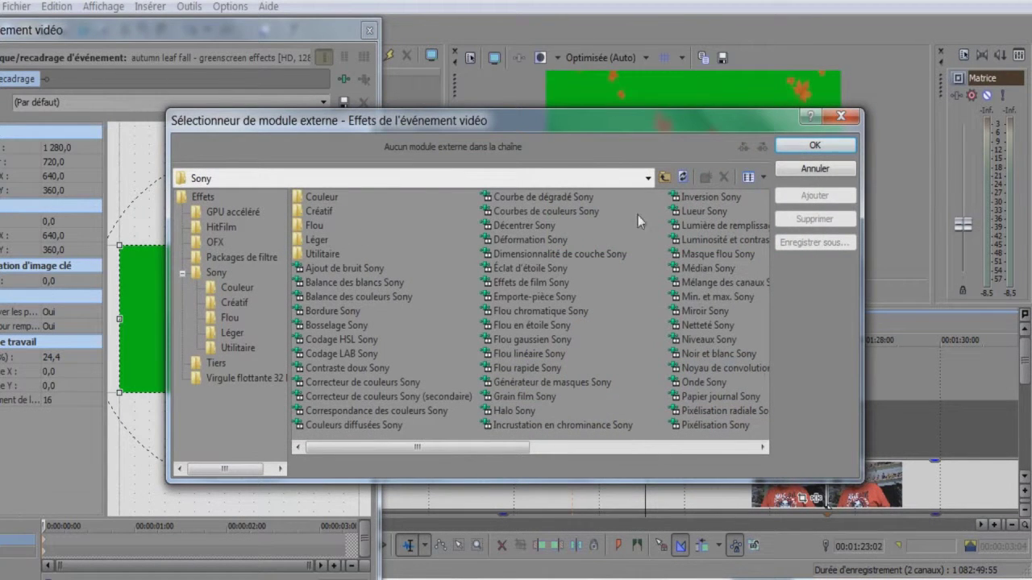
pyautogui.click(557, 425)
pyautogui.click(815, 145)
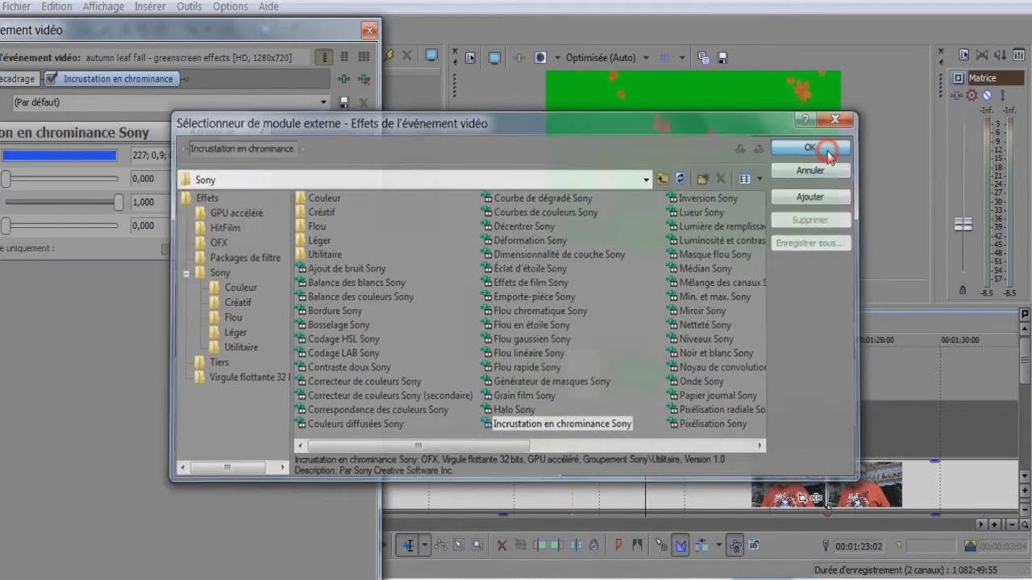
pyautogui.click(319, 103)
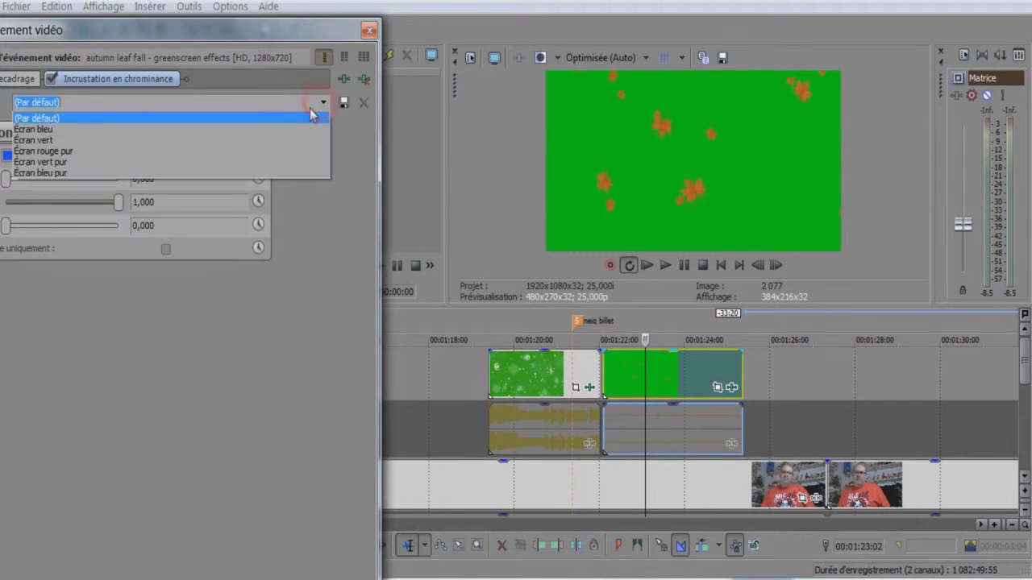
pyautogui.click(239, 139)
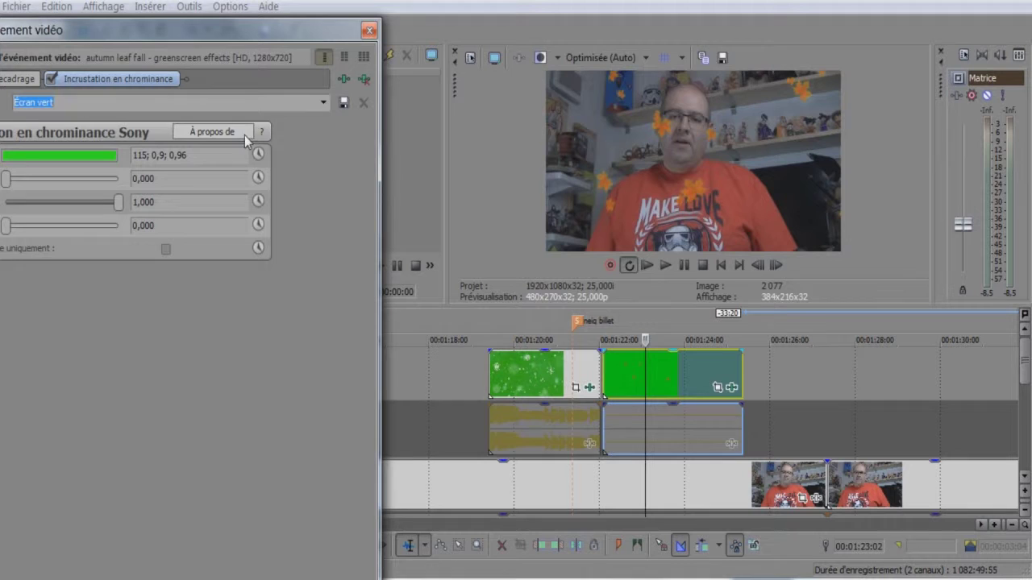
# Raise the low threshold and lower the high threshold of the autumn leaf clip's chroma key
pyautogui.click(322, 103)
pyautogui.click(264, 171)
pyautogui.moveTo(7, 178); pyautogui.dragTo(64, 184)
pyautogui.moveTo(120, 201); pyautogui.dragTo(87, 206)
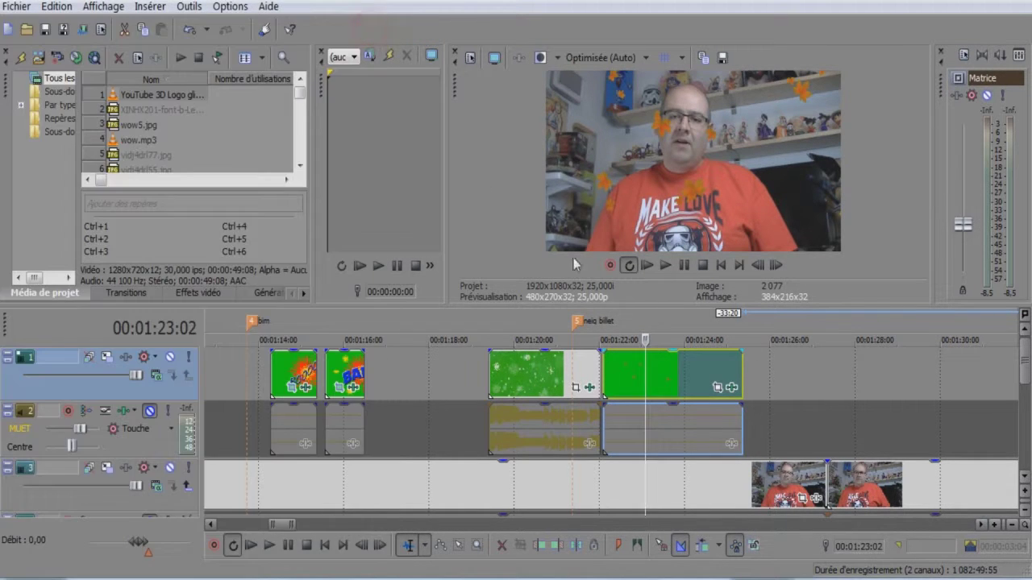
pyautogui.click(366, 32)
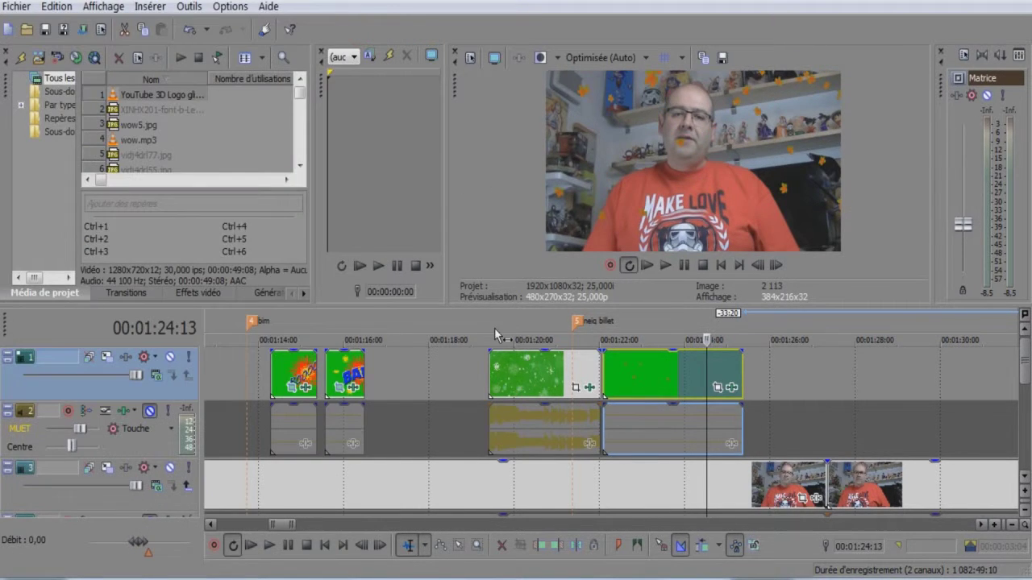
# Play the section from just before the snow clip to past the end of the autumn leaf clip
pyautogui.click(483, 326)
pyautogui.click(269, 546)
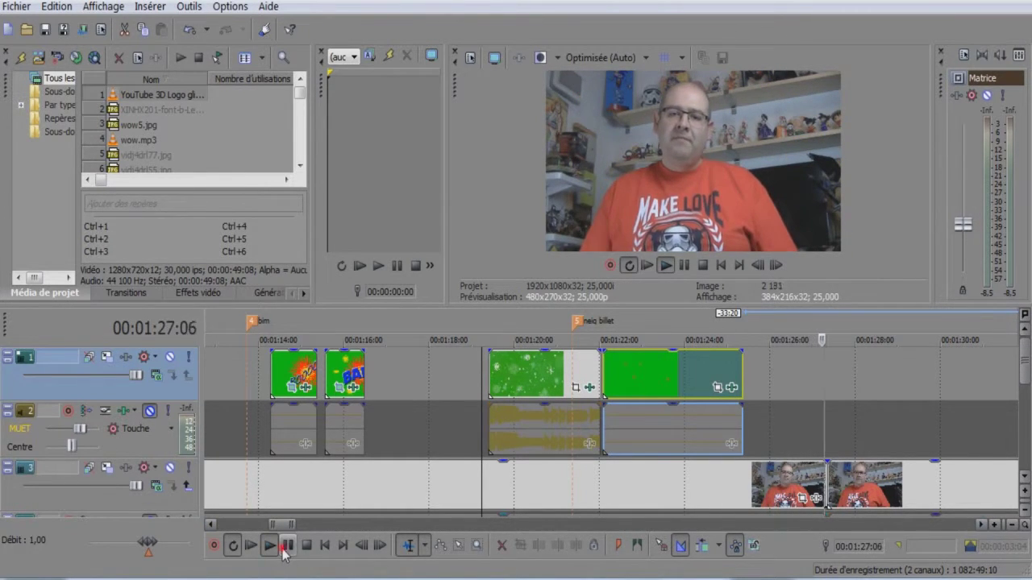
pyautogui.click(273, 547)
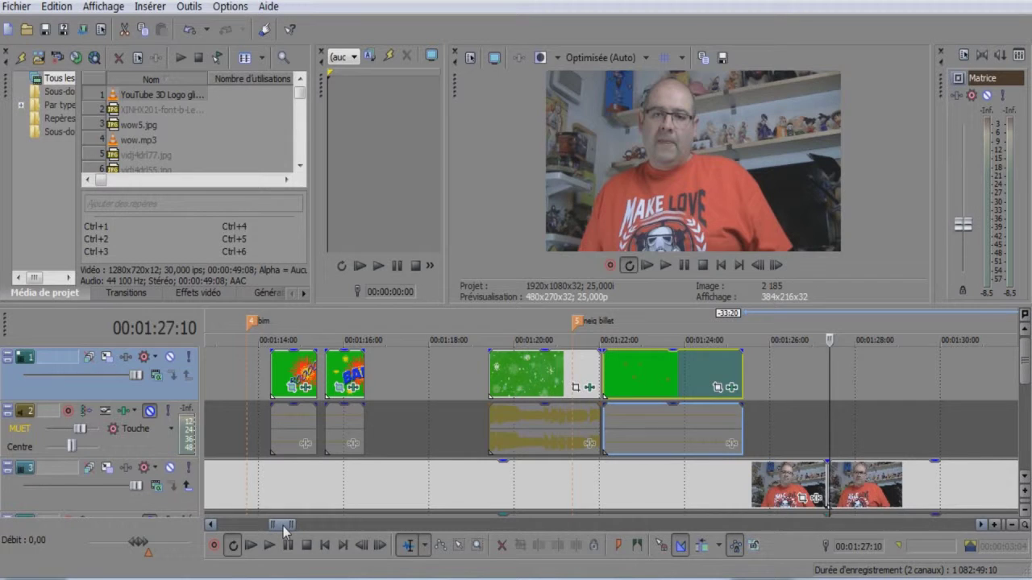
# Add the Batman Tumbler green screen clip from the effet vert folder to track 1 at marker 6
pyautogui.moveTo(283, 528); pyautogui.dragTo(296, 526)
pyautogui.click(229, 246)
pyautogui.moveTo(229, 246); pyautogui.dragTo(558, 391)
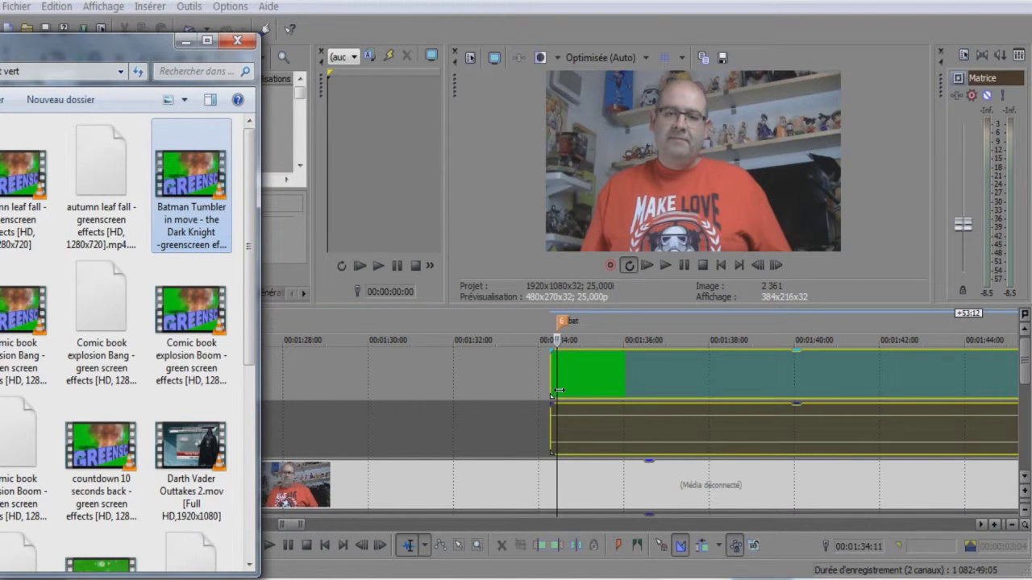
pyautogui.click(184, 40)
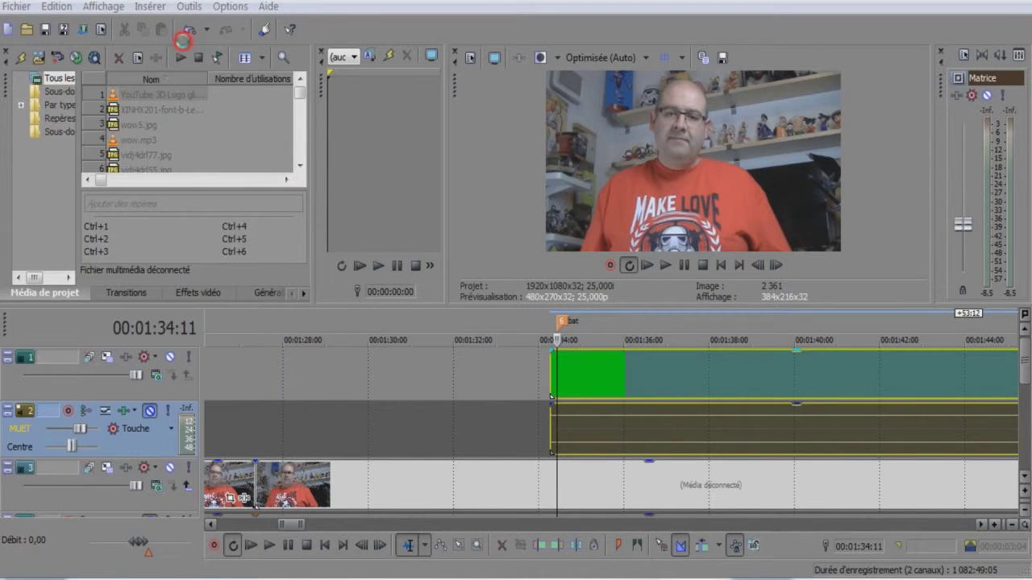
# Move the Batman Tumbler clip to start slightly before marker 6 and trim its end at 00:01:40:23
pyautogui.moveTo(696, 380); pyautogui.dragTo(582, 404)
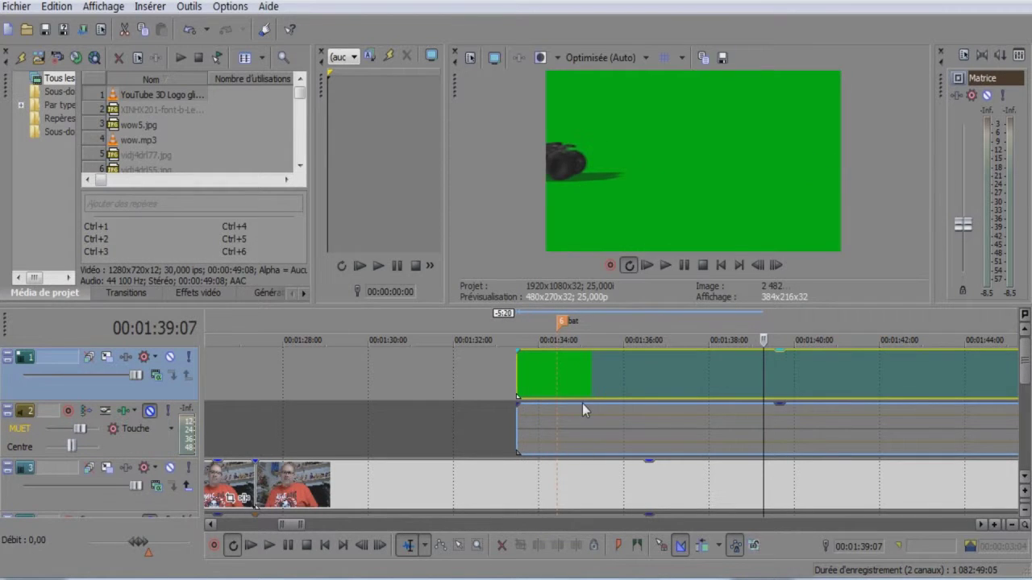
pyautogui.click(792, 385)
pyautogui.click(832, 383)
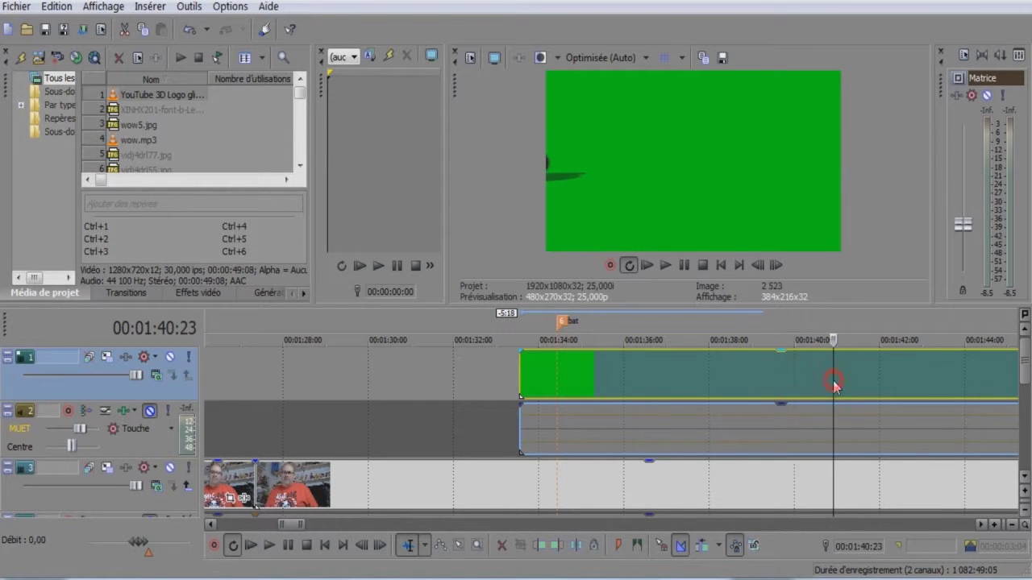
pyautogui.click(555, 547)
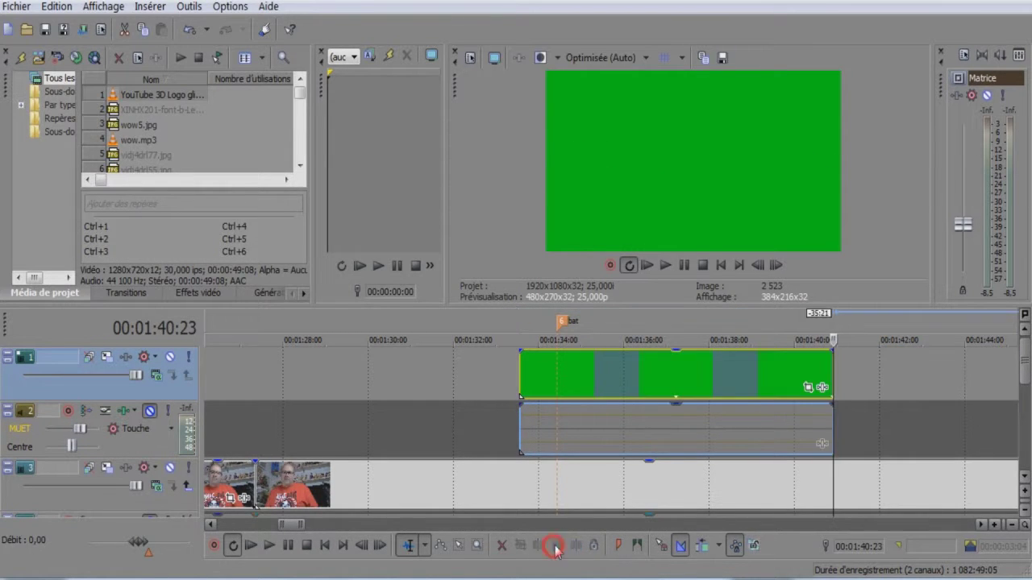
# Add the Incrustation en chrominance Sony effect to the Batman Tumbler clip
pyautogui.click(823, 388)
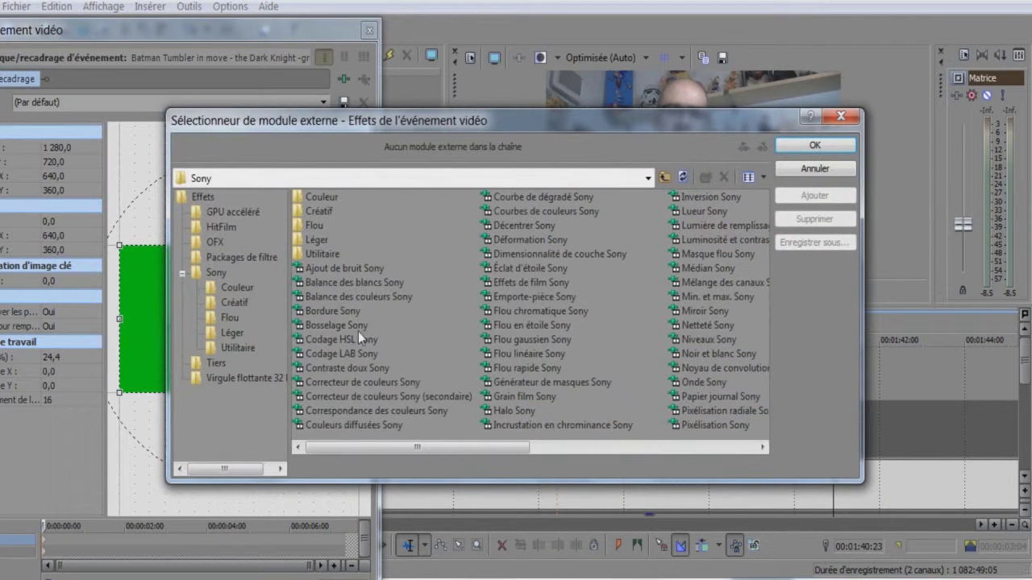
pyautogui.click(589, 427)
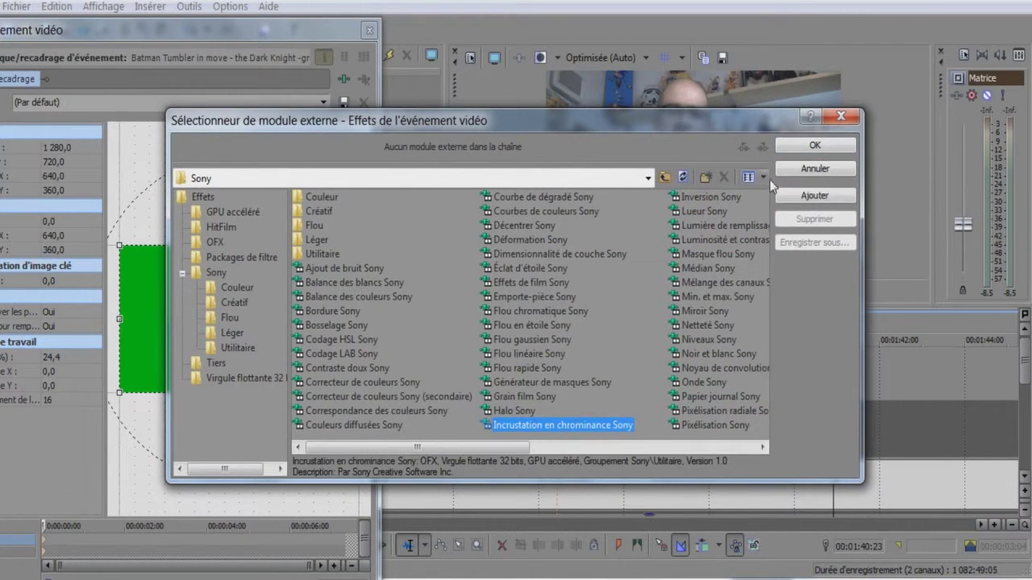
pyautogui.click(810, 149)
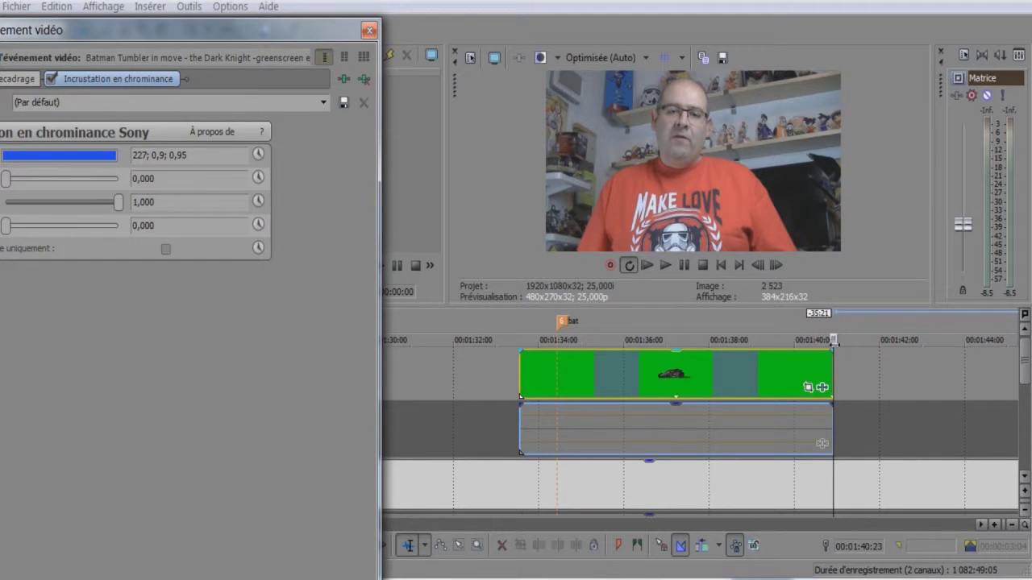
# Sample the clip's green background at 00:01:38:19 as the key colour, with the chroma key disabled while picking and re-enabled after
pyautogui.moveTo(833, 341); pyautogui.dragTo(741, 341)
pyautogui.click(51, 78)
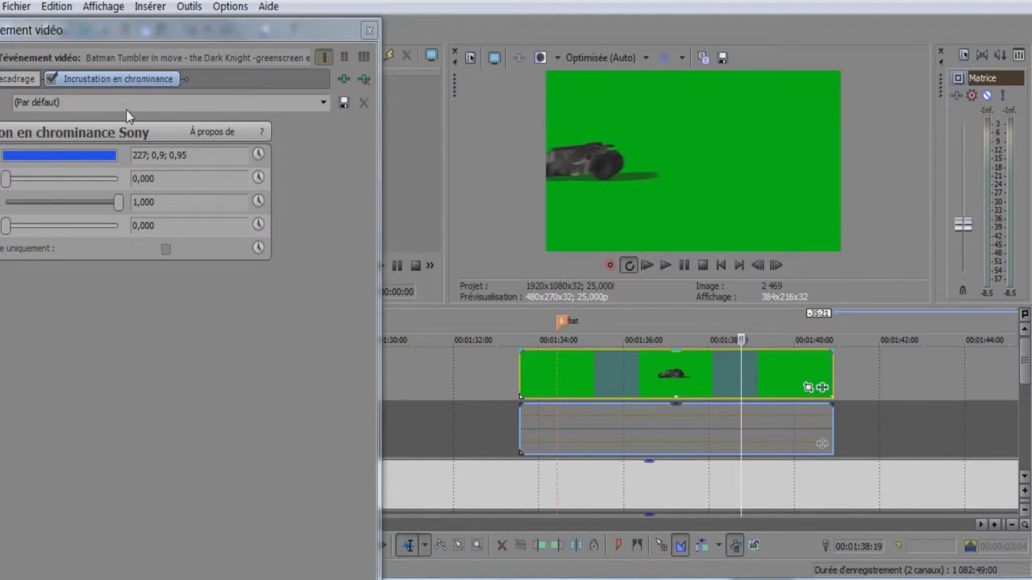
pyautogui.click(59, 155)
pyautogui.click(117, 178)
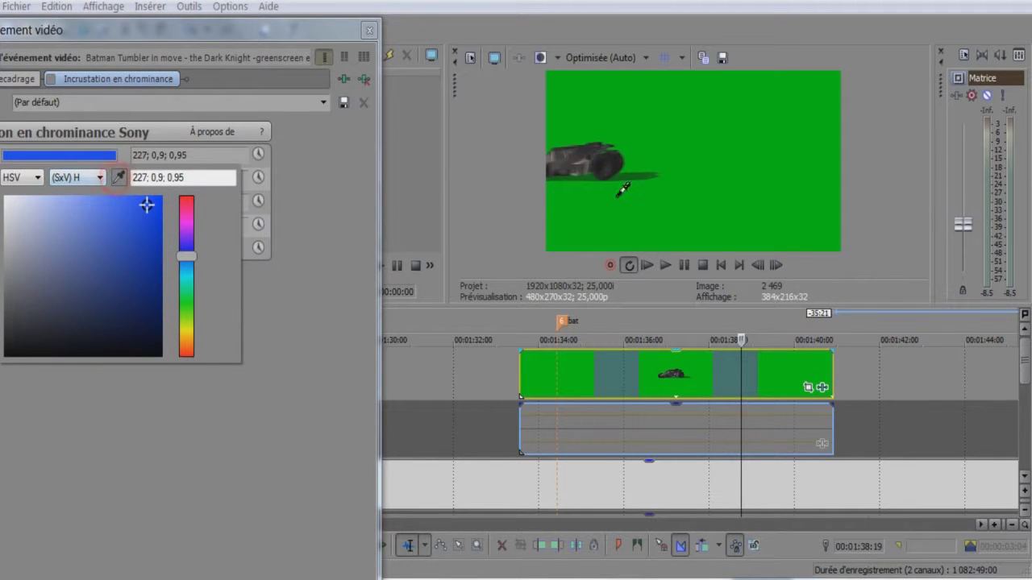
pyautogui.click(712, 181)
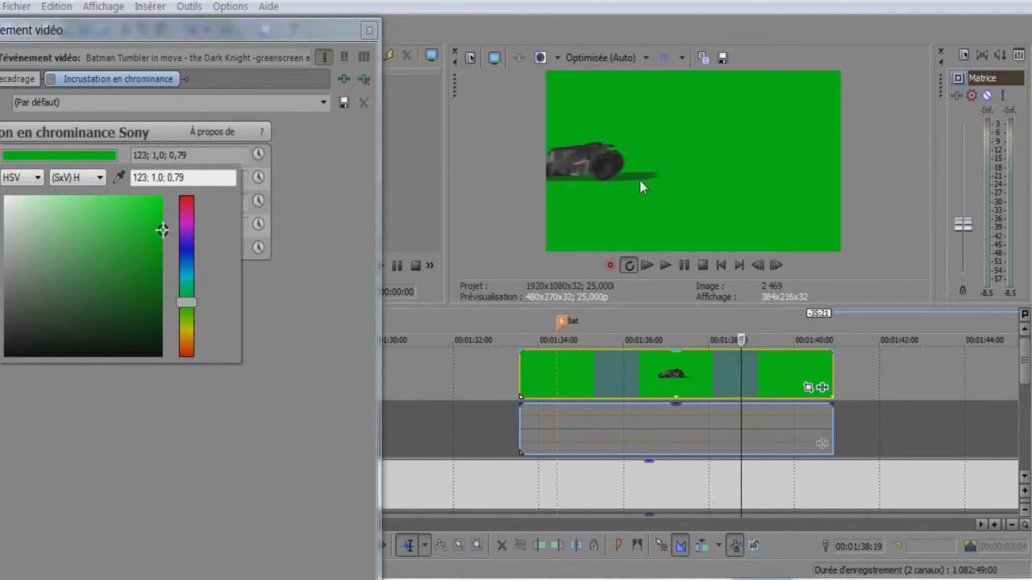
pyautogui.click(54, 80)
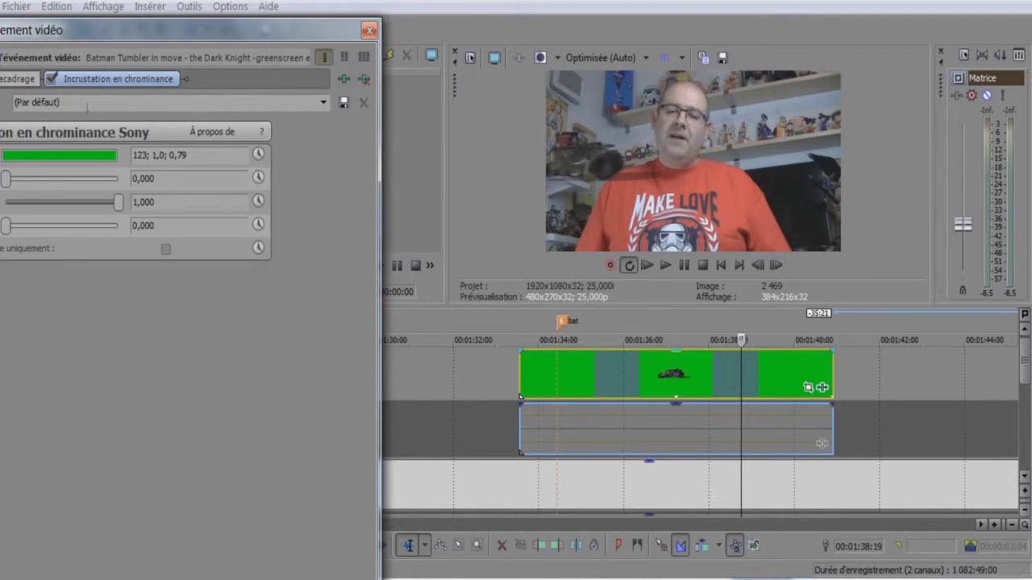
pyautogui.click(369, 31)
# Shift the Batman Tumbler clip's pan/crop frame to about X 644,1 and Y 72,7 so the car sits lower in the picture
pyautogui.click(808, 388)
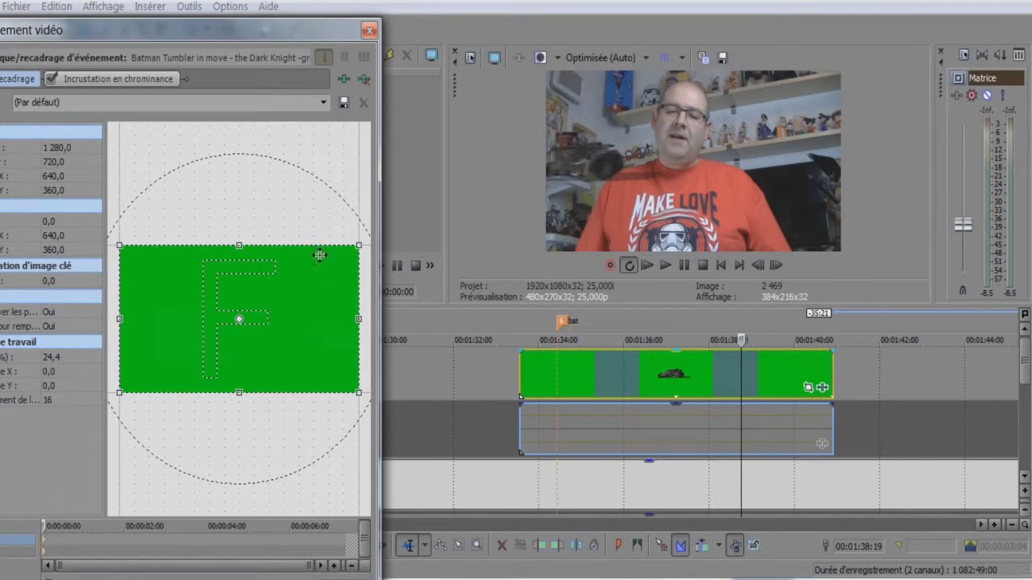
pyautogui.moveTo(250, 261); pyautogui.dragTo(268, 201)
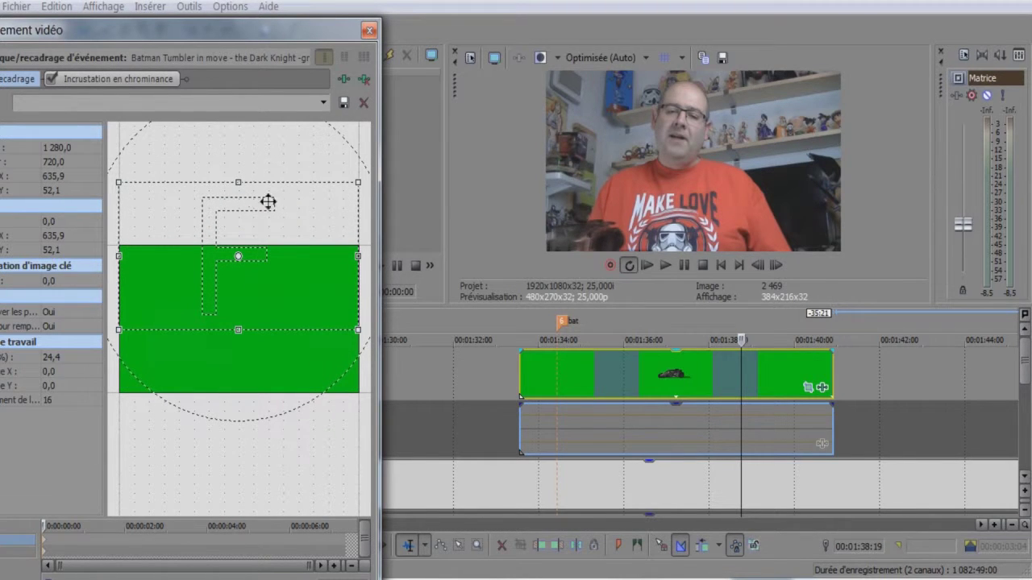
pyautogui.press('j')
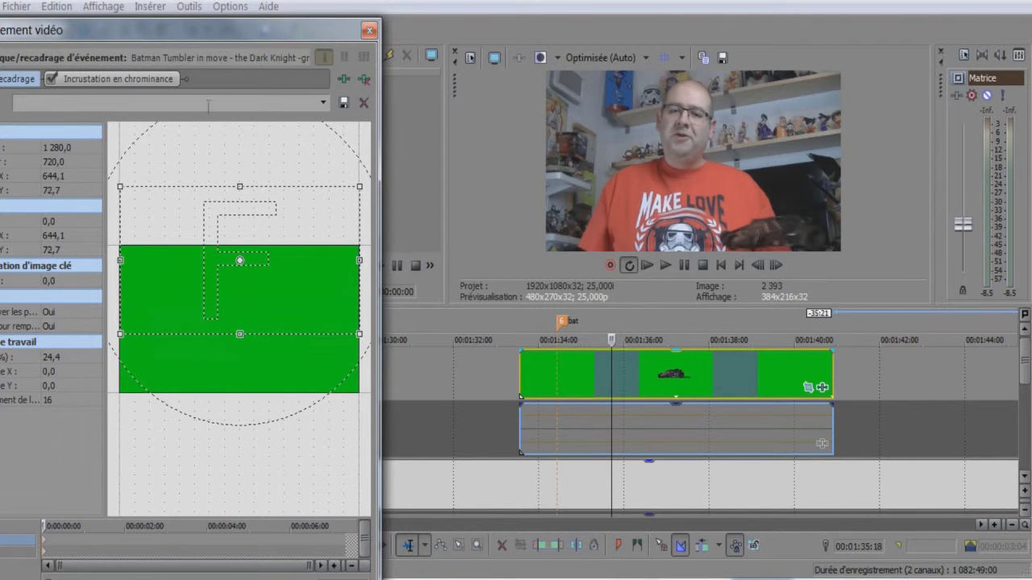
# Set the Tumbler clip's chroma key low threshold to 0,218 and its high threshold to about 0,694
pyautogui.moveTo(216, 30); pyautogui.dragTo(280, 44)
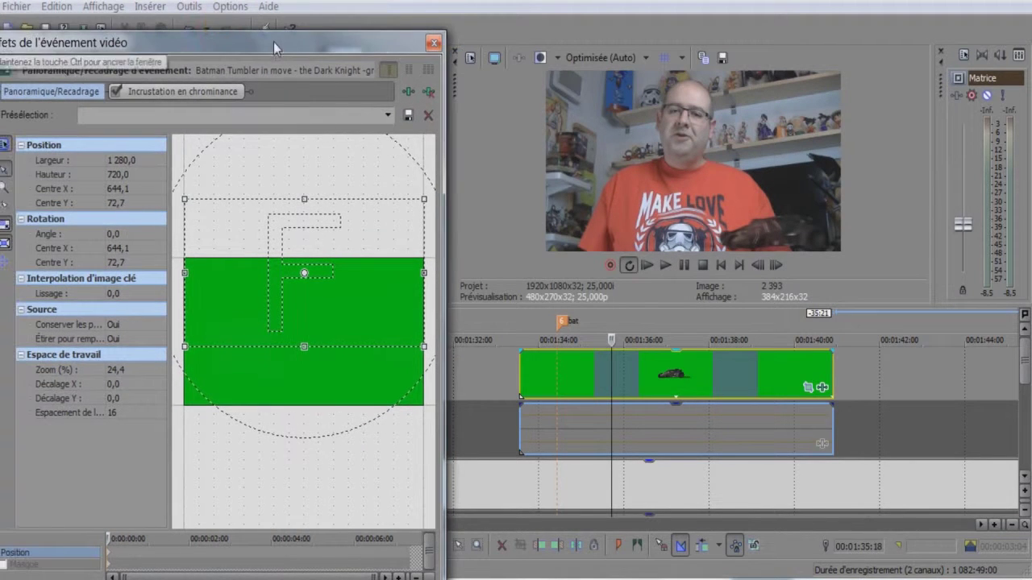
pyautogui.click(49, 92)
pyautogui.click(156, 92)
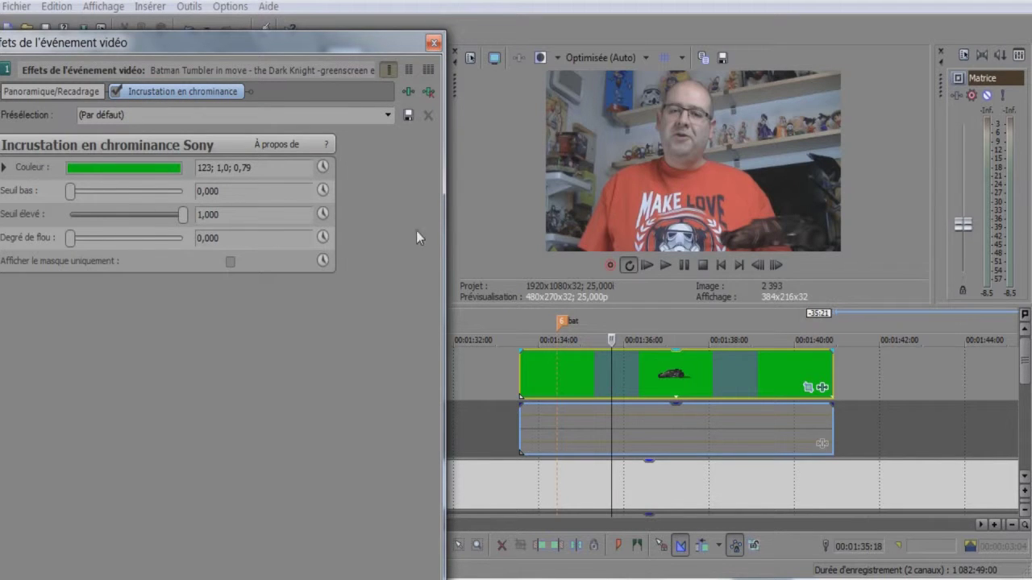
pyautogui.moveTo(183, 215); pyautogui.dragTo(152, 219)
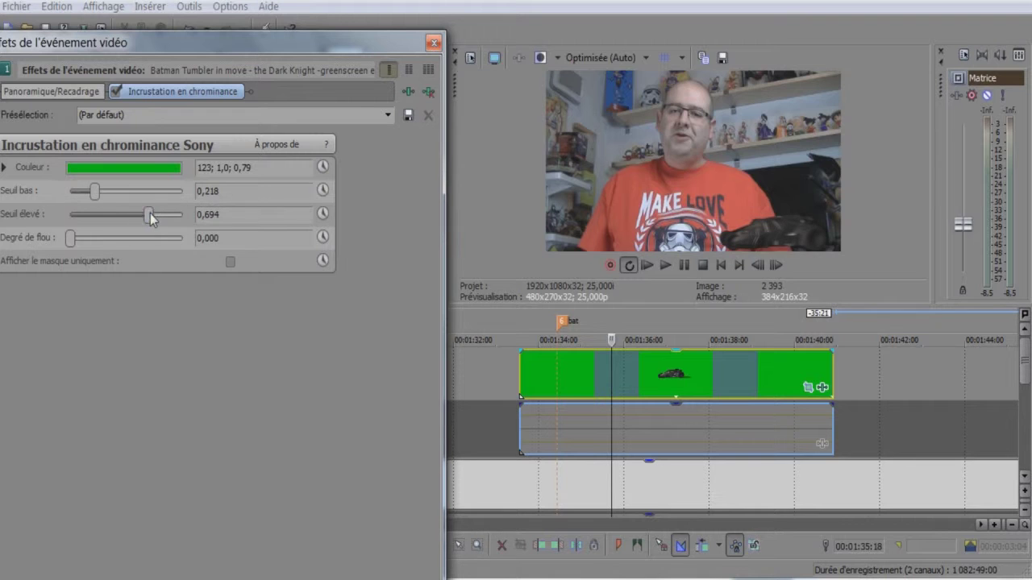
pyautogui.click(433, 42)
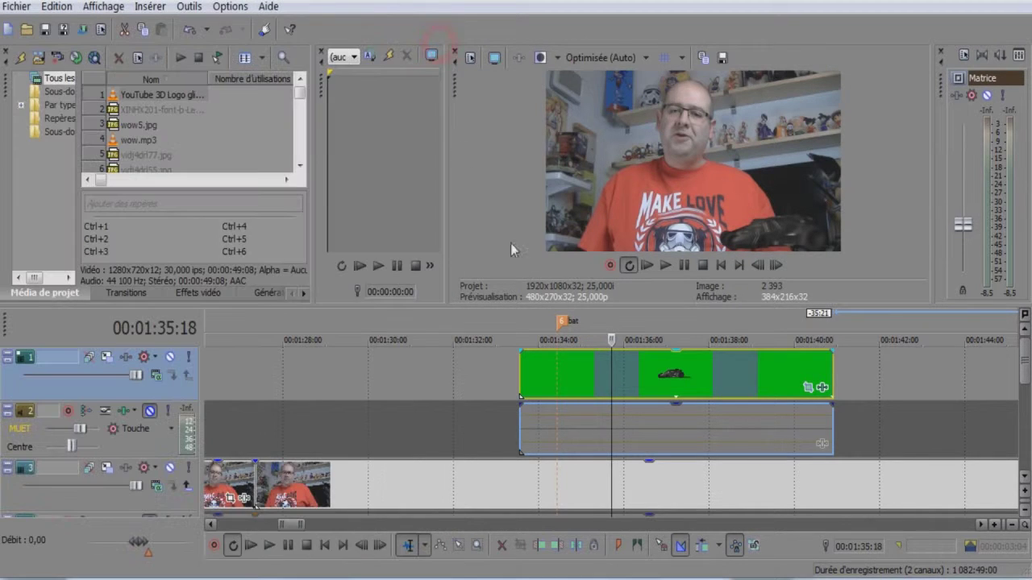
# Play the Batman Tumbler section from 00:01:33:15 and look over the timeline up to the end of the project
pyautogui.click(520, 339)
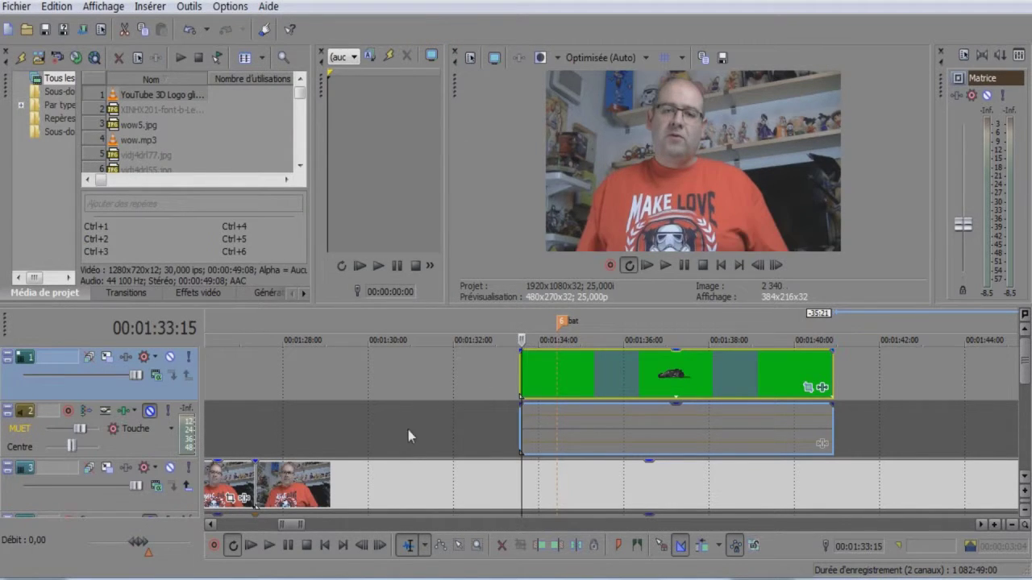
pyautogui.click(268, 545)
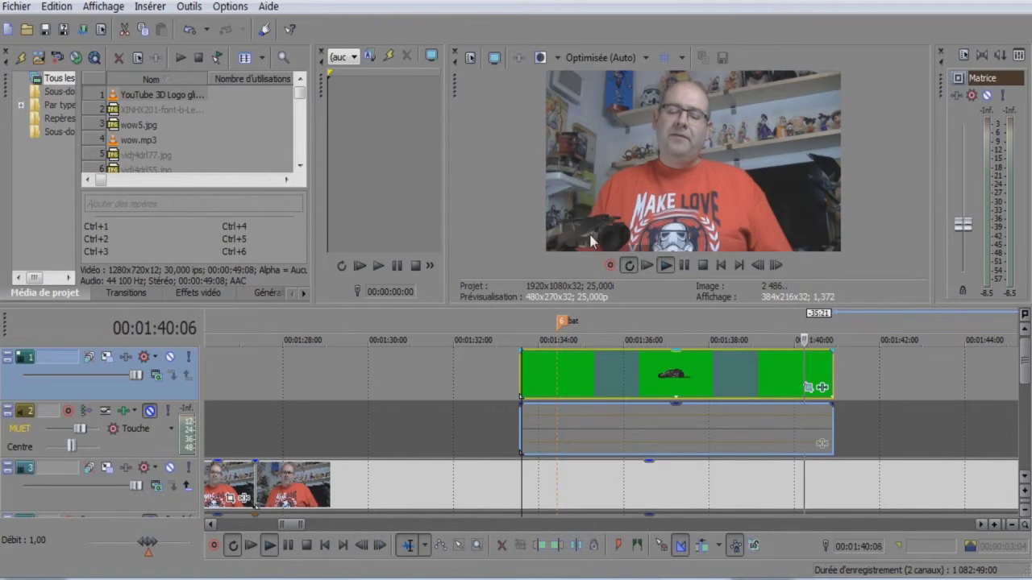
pyautogui.moveTo(292, 525); pyautogui.dragTo(319, 525)
pyautogui.scroll(-2, 1027, 372)
pyautogui.scroll(2, 1028, 372)
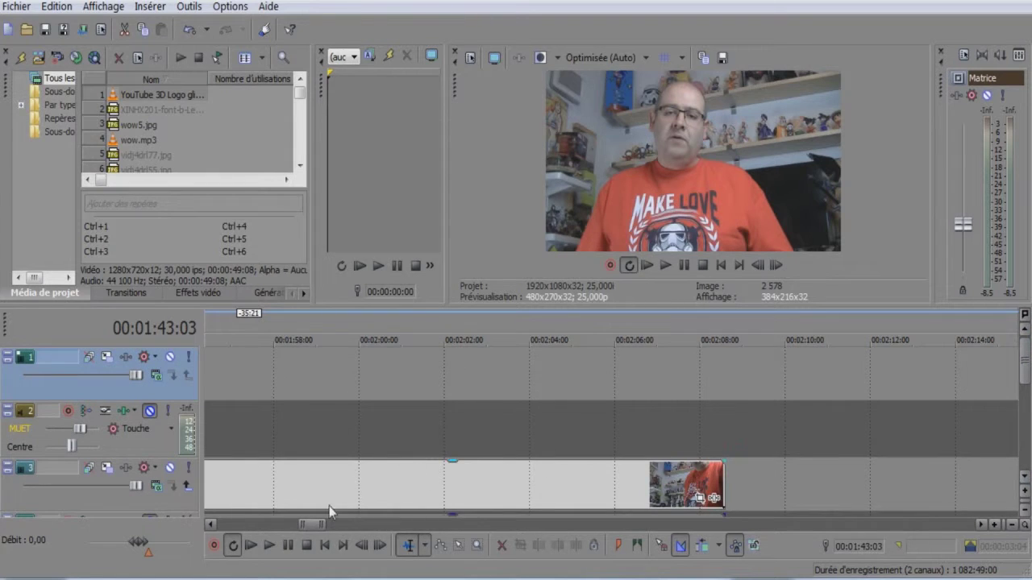
# Mute audio track 6 and play the Tutoriel video title clip on track 5 from 00:00:02:04
pyautogui.moveTo(313, 525); pyautogui.dragTo(213, 539)
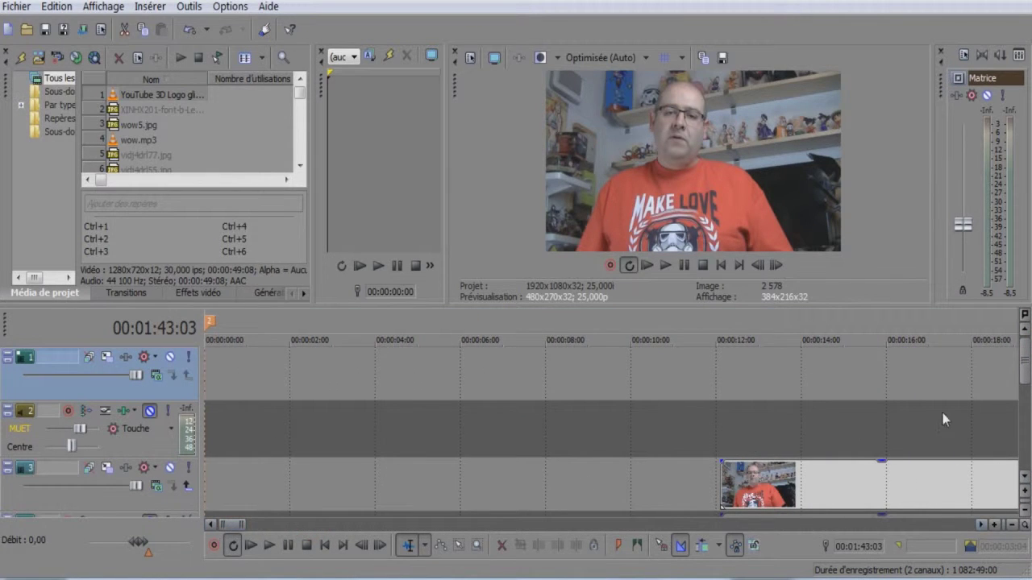
pyautogui.scroll(-1, 1027, 362)
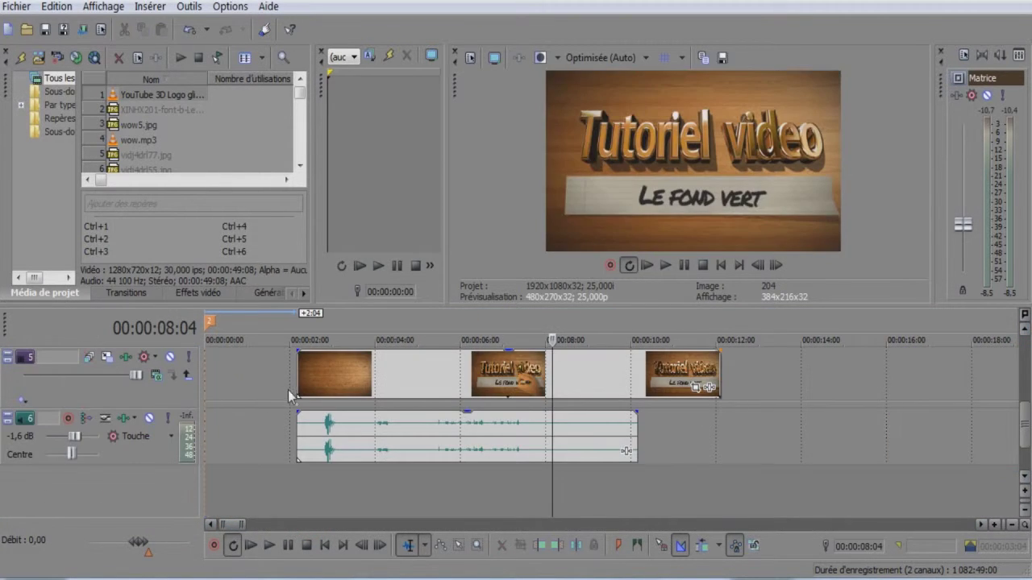
pyautogui.click(297, 385)
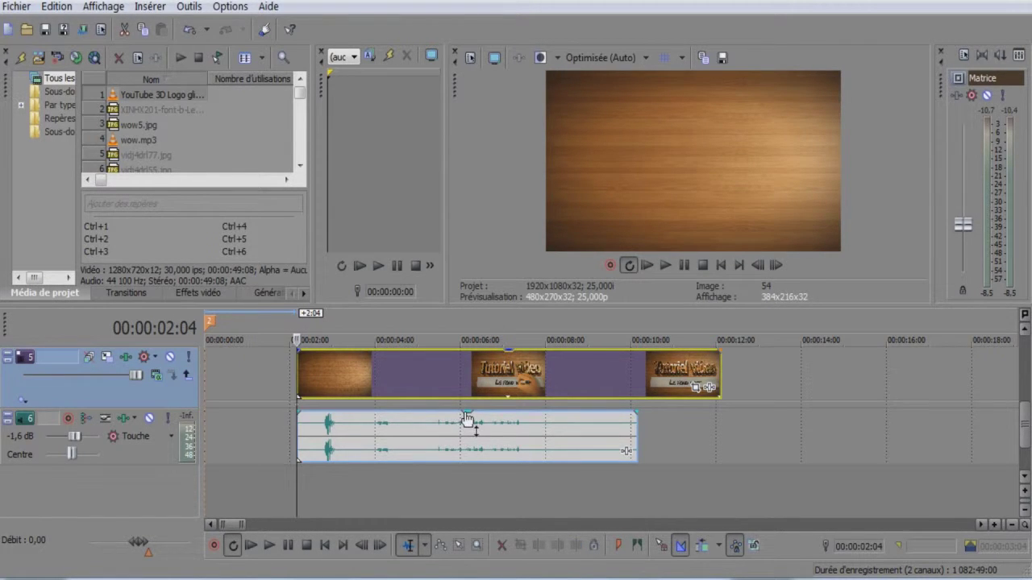
pyautogui.moveTo(468, 412); pyautogui.dragTo(479, 476)
pyautogui.click(149, 418)
pyautogui.click(269, 546)
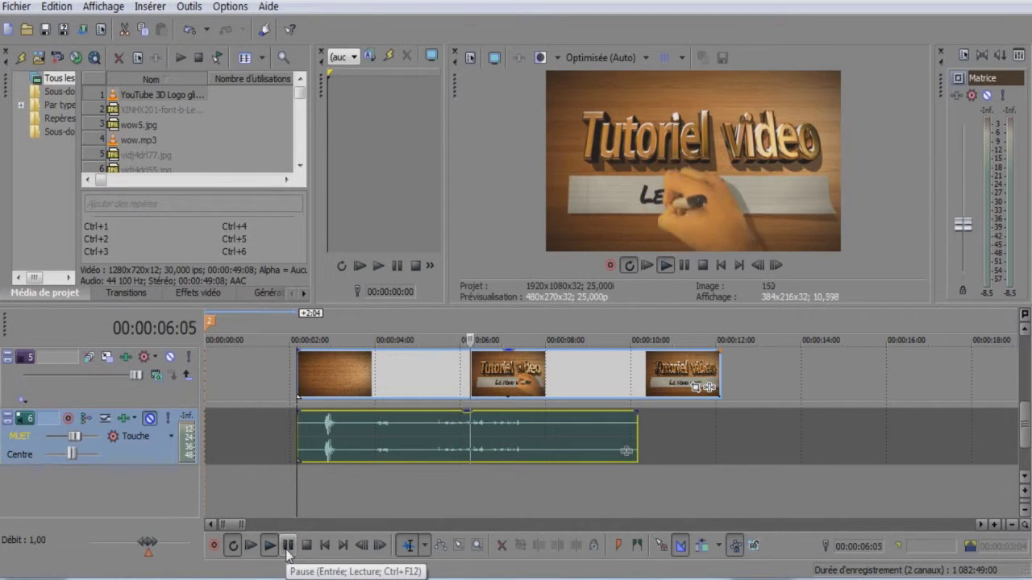
# Pause the title clip's playback and minimize audio track 2 on the timeline
pyautogui.click(288, 546)
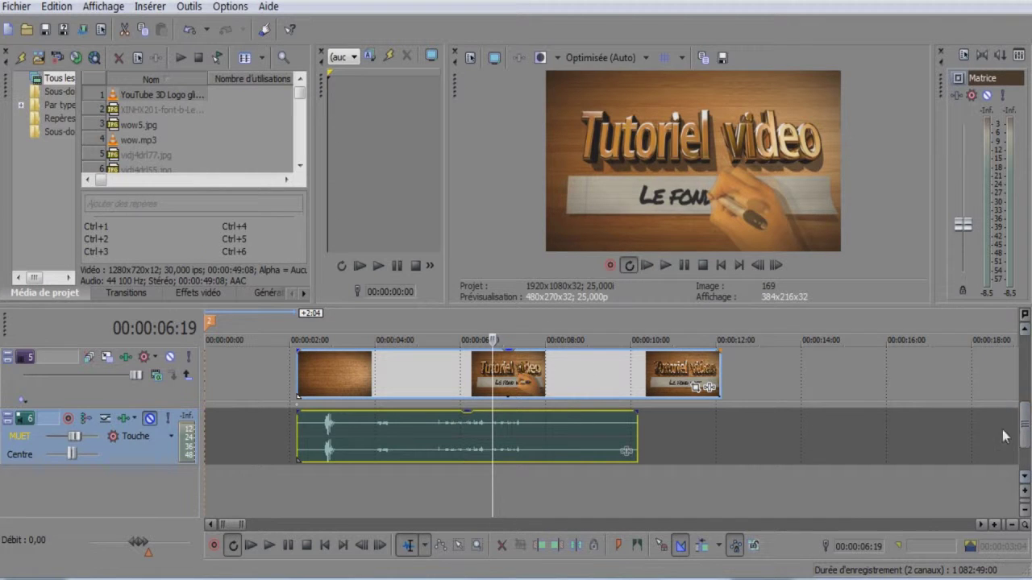
pyautogui.click(881, 389)
pyautogui.scroll(-5, 790, 388)
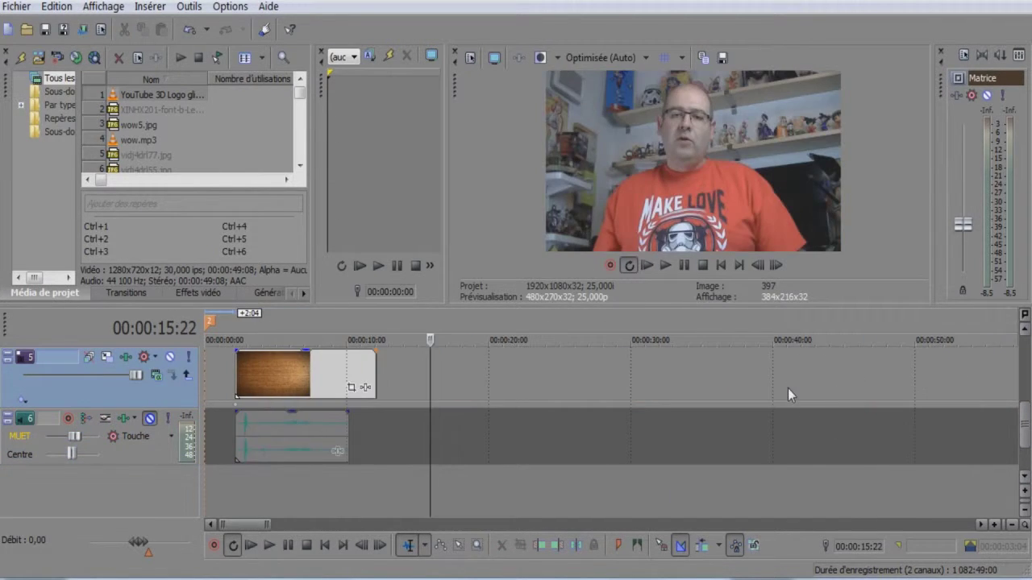
pyautogui.scroll(-2, 787, 388)
pyautogui.scroll(5, 994, 420)
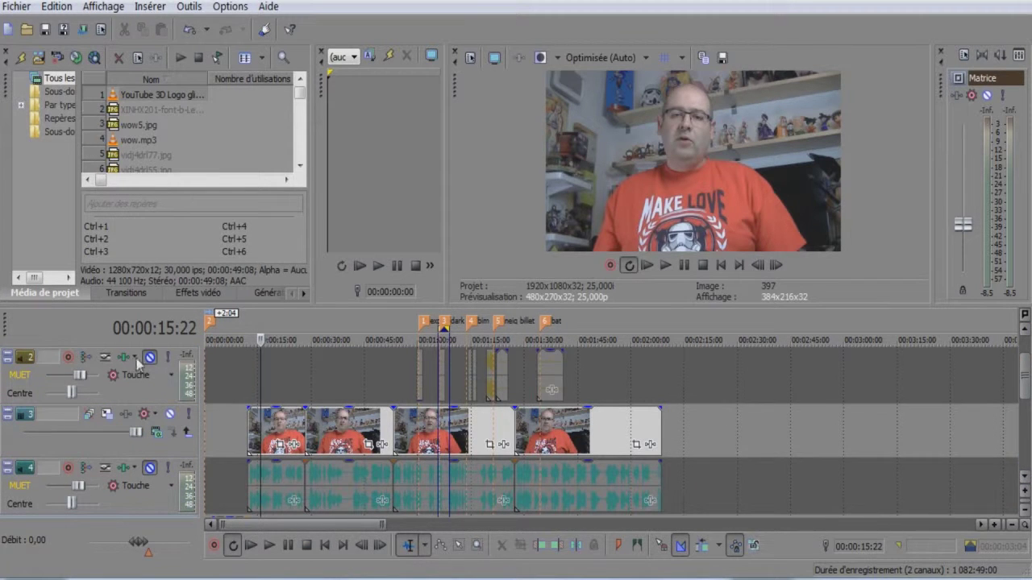
pyautogui.click(7, 357)
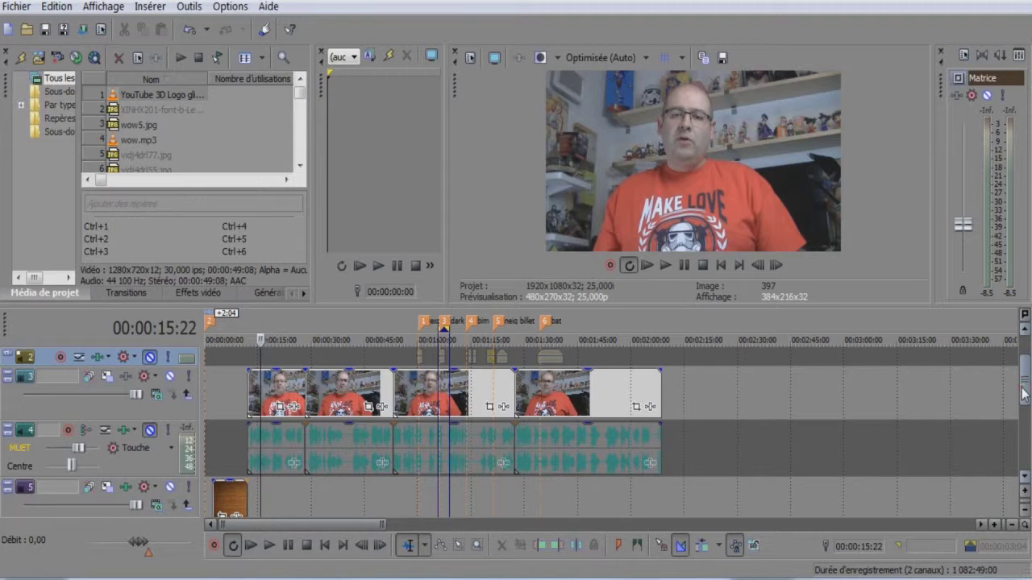
# Play the project from 00:00:56:00, just before the first green screen effect on track 1
pyautogui.scroll(1, 1021, 395)
pyautogui.click(405, 396)
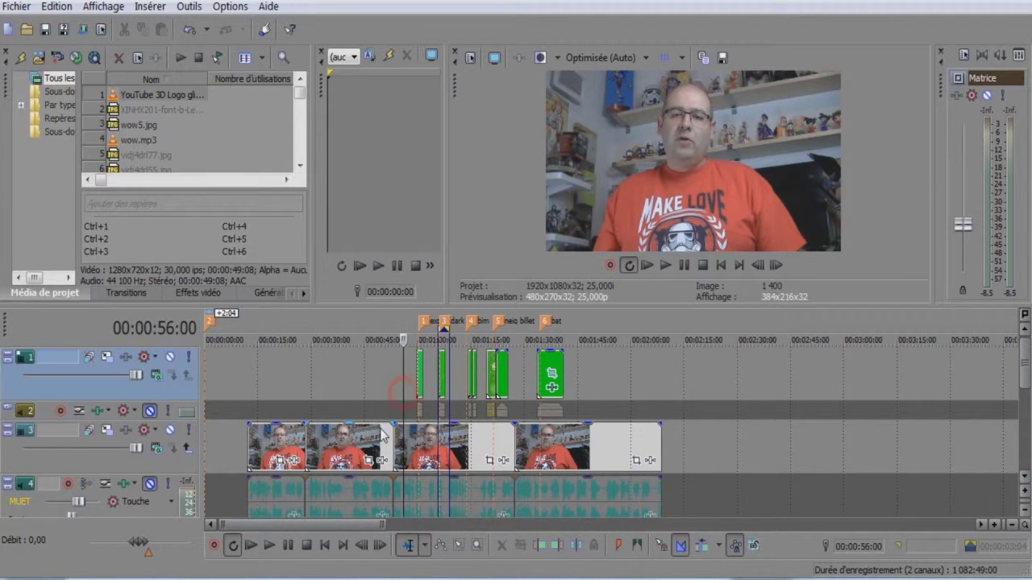
pyautogui.click(267, 548)
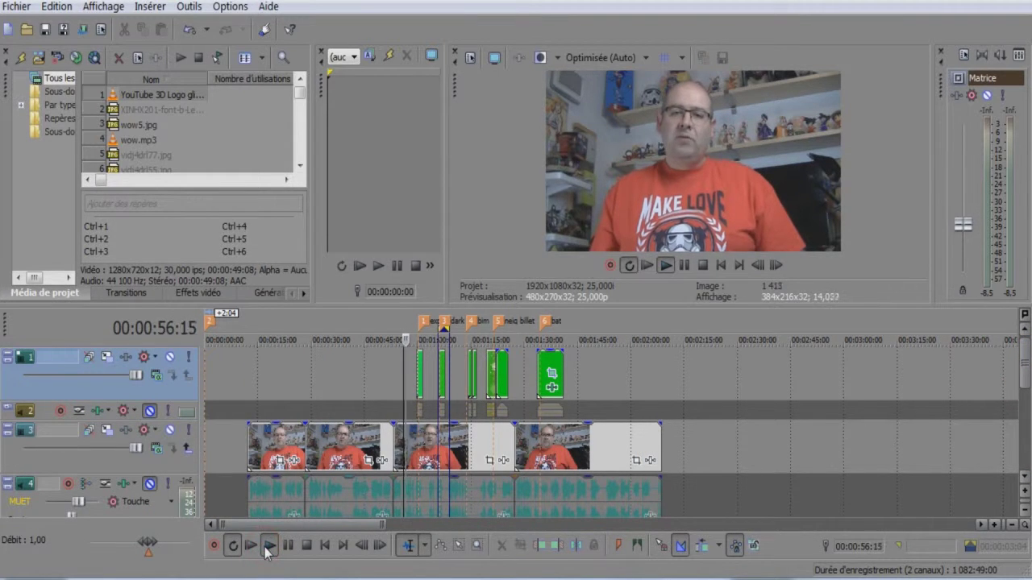